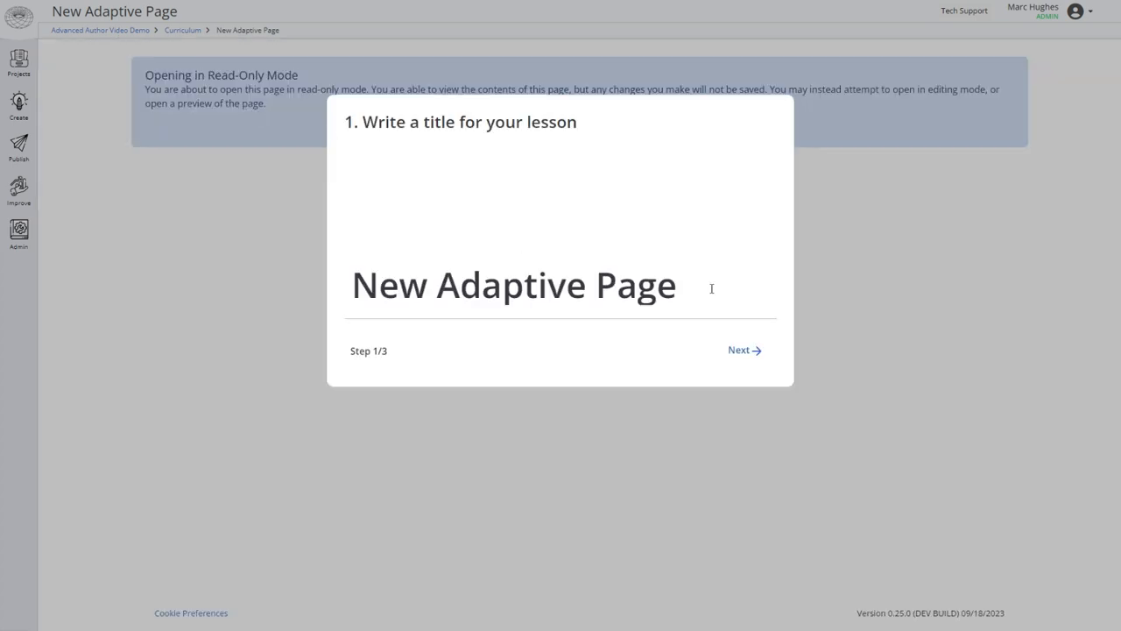
Title the new adaptive lesson "Making PB&J" and continue to the builder version choice.
{"action": "left_click_drag", "start_coordinate": [717, 283], "coordinate": [341, 283]}
{"action": "key", "text": "BackSpace"}
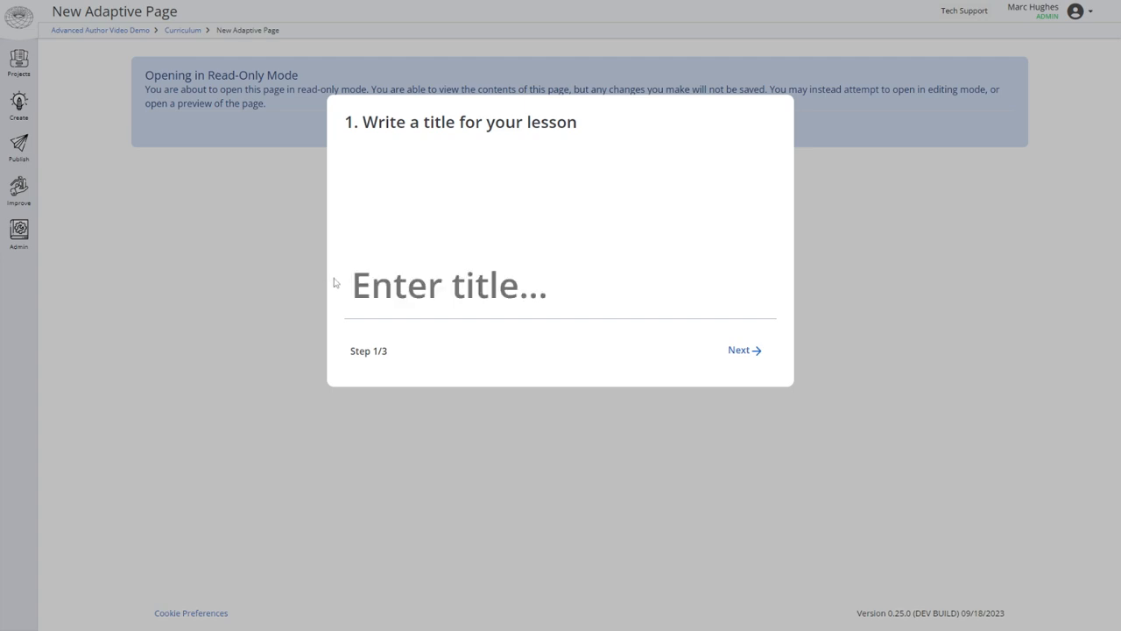
{"action": "type", "text": "P"}
{"action": "key", "text": "BackSpace"}
{"action": "type", "text": "Making PB&J"}
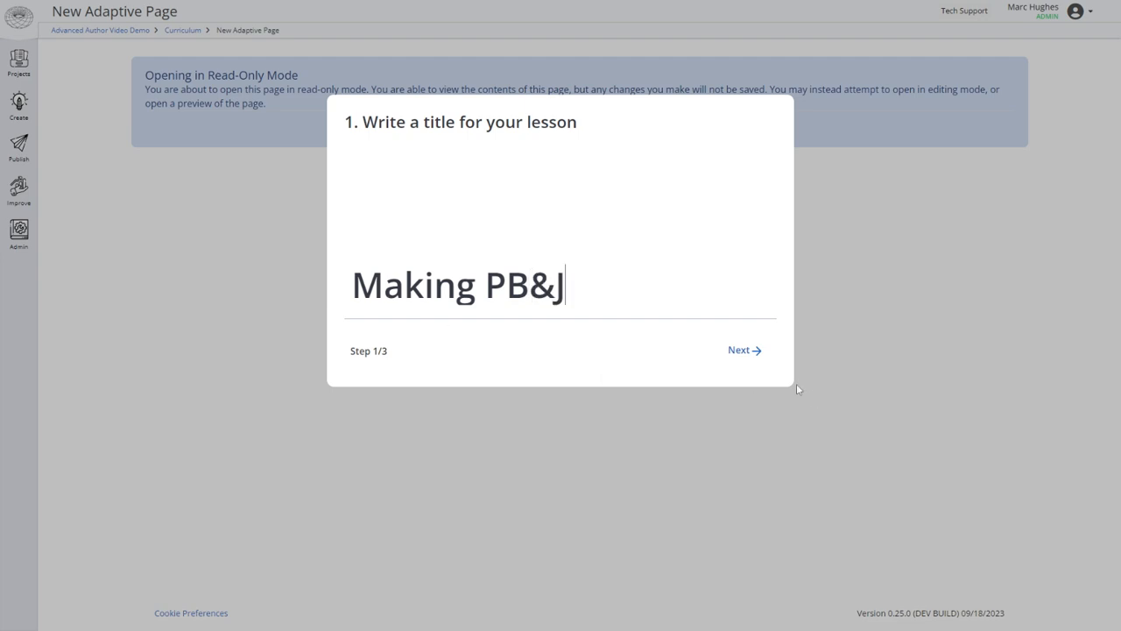
{"action": "left_click", "coordinate": [741, 352]}
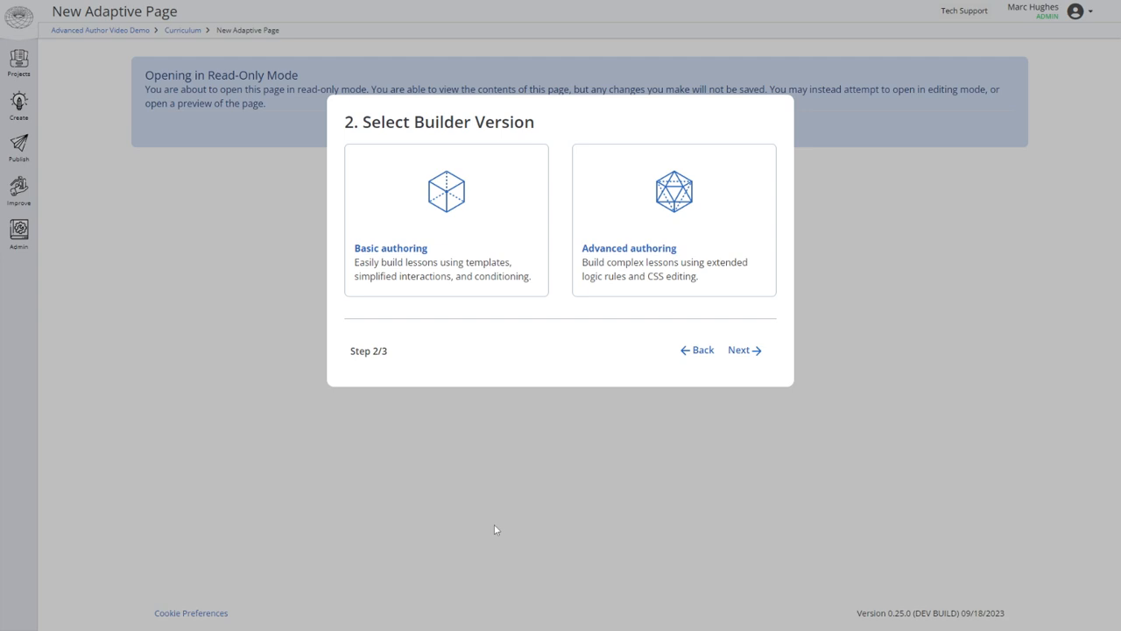
Set up the lesson with Basic authoring and the Landscape type, and open the page in edit mode.
{"action": "left_click", "coordinate": [494, 279]}
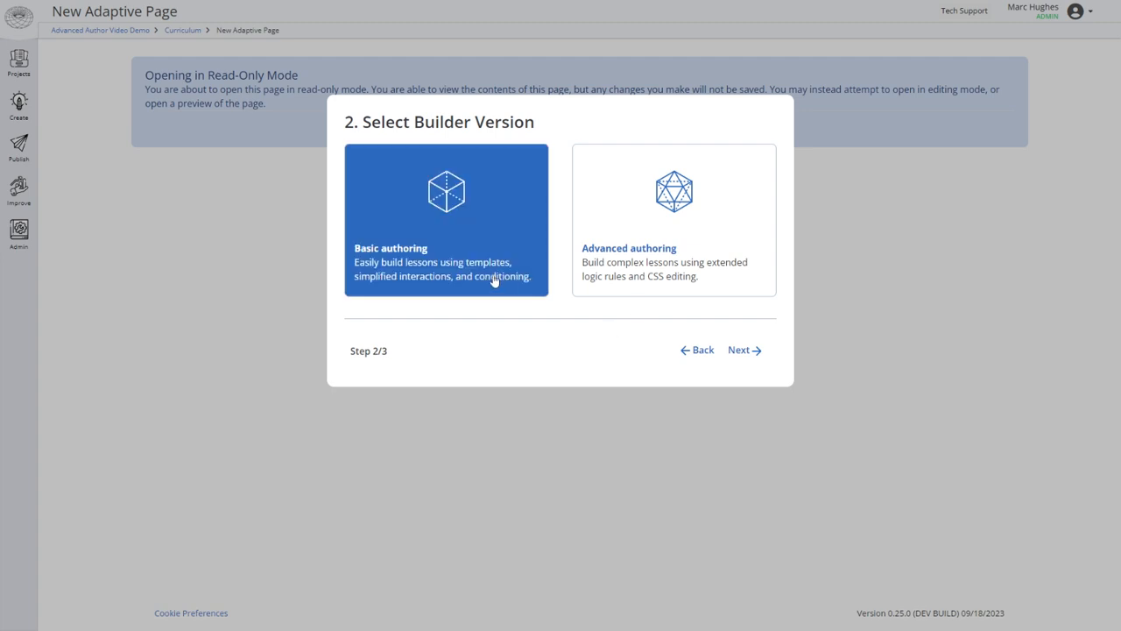
{"action": "left_click", "coordinate": [744, 353]}
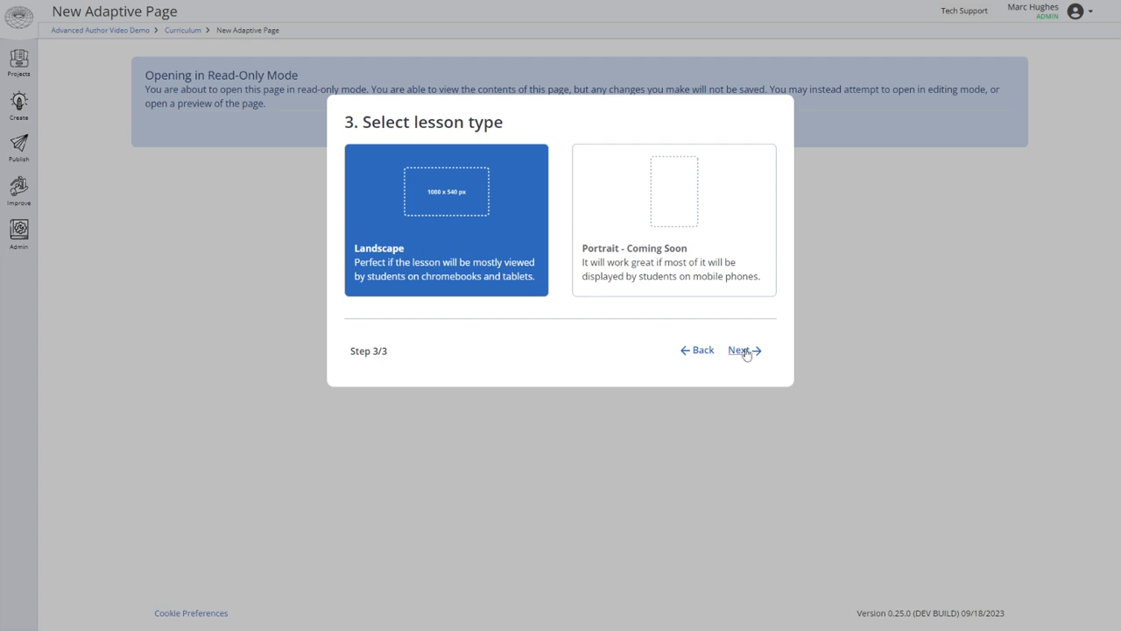
{"action": "left_click", "coordinate": [743, 350]}
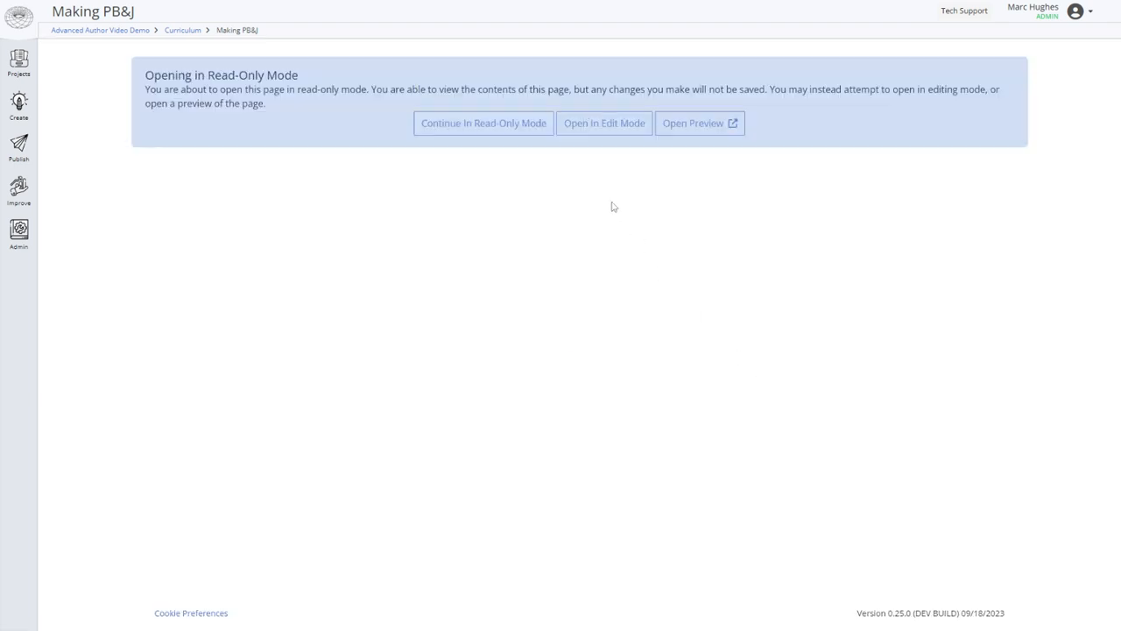
{"action": "left_click", "coordinate": [596, 130]}
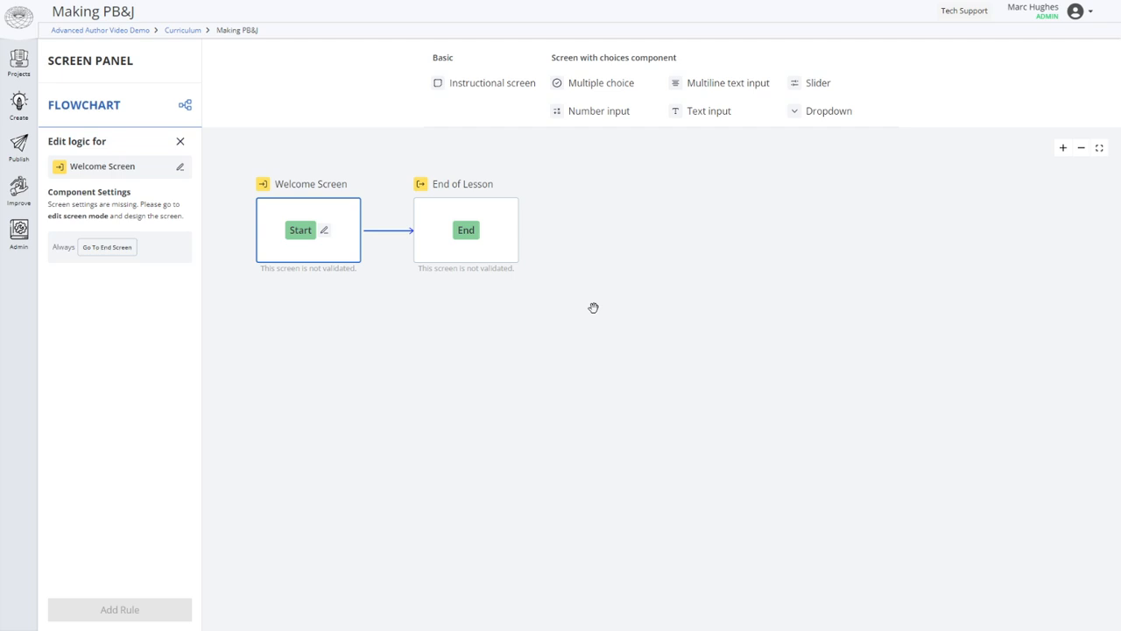
Add a text input screen between the Welcome Screen and End of Lesson and rename it "Bread".
{"action": "left_click_drag", "start_coordinate": [713, 120], "coordinate": [390, 239]}
{"action": "left_click_drag", "start_coordinate": [388, 237], "coordinate": [388, 238]}
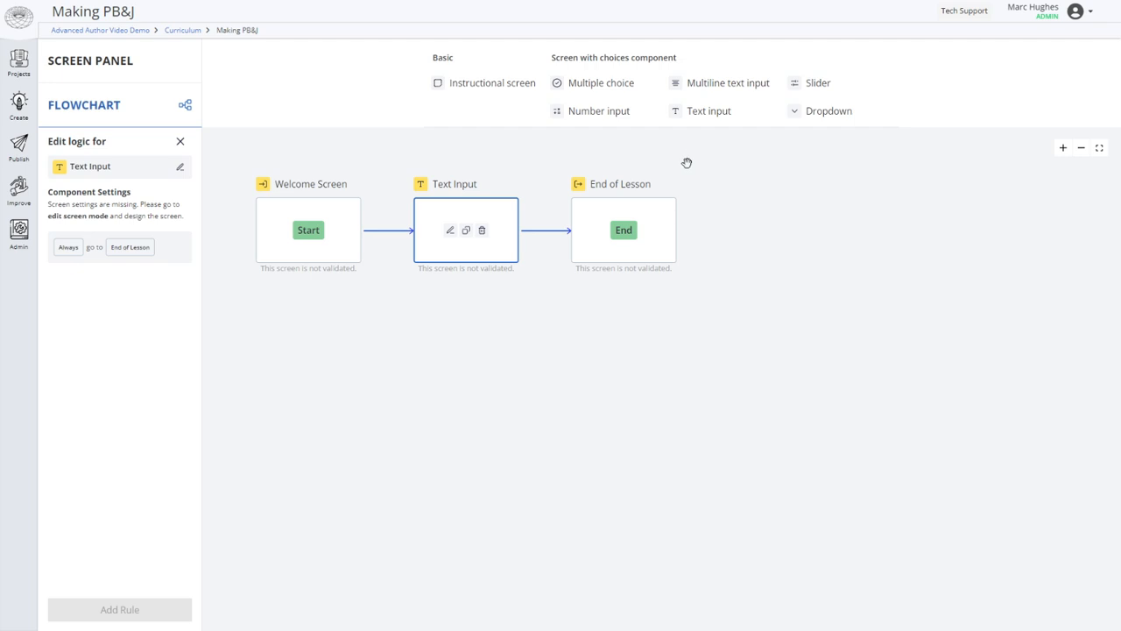
{"action": "left_click", "coordinate": [179, 166]}
{"action": "key", "text": "ctrl+a"}
{"action": "type", "text": "Bread"}
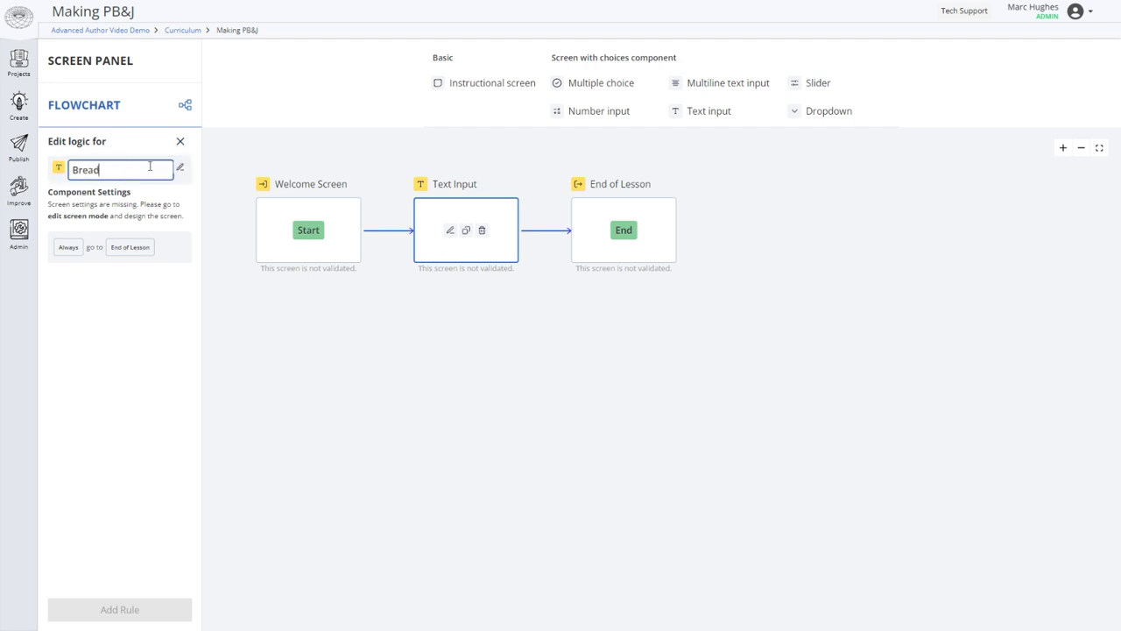
{"action": "key", "text": "Return"}
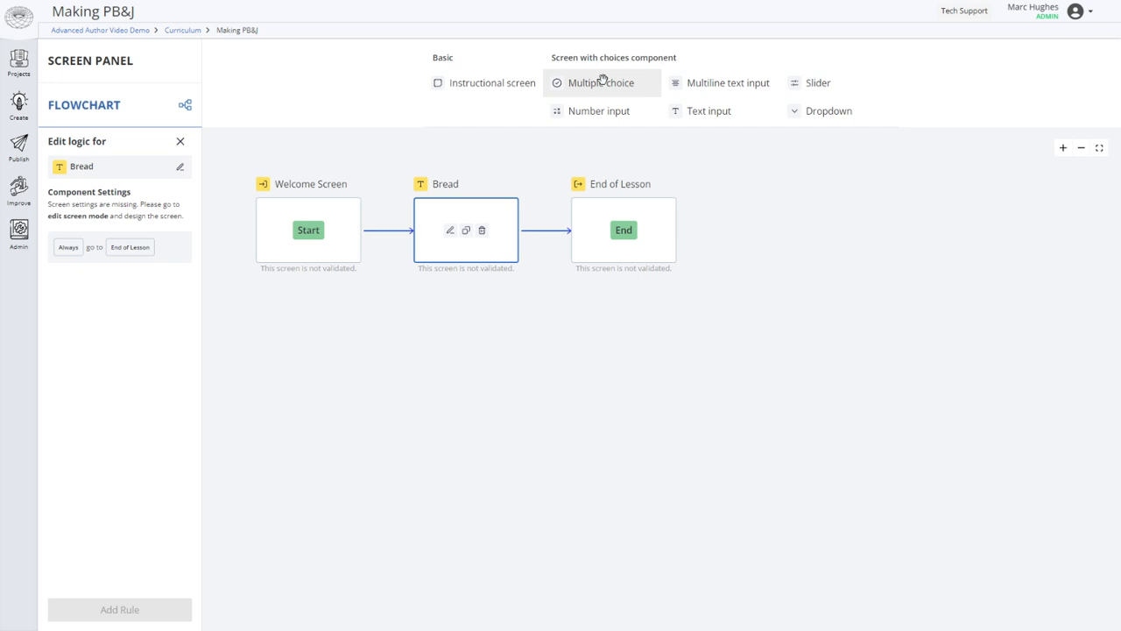
Add a multiple choice screen after Bread and an instructional screen as a second branch out of Bread.
{"action": "left_click_drag", "start_coordinate": [603, 83], "coordinate": [546, 233]}
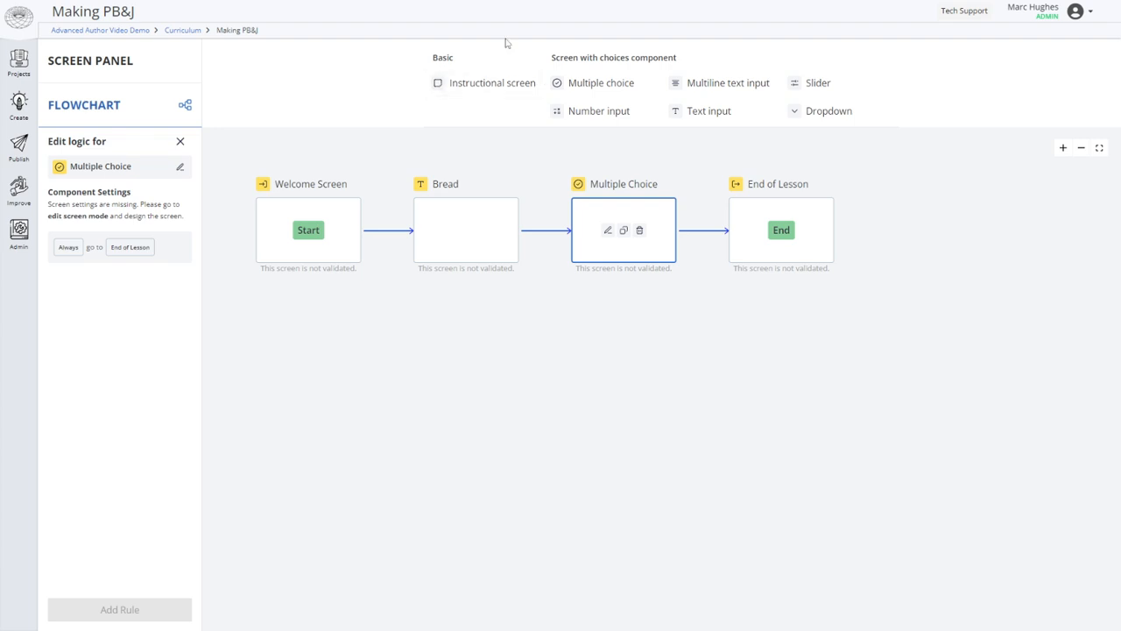
{"action": "left_click_drag", "start_coordinate": [490, 78], "coordinate": [480, 249]}
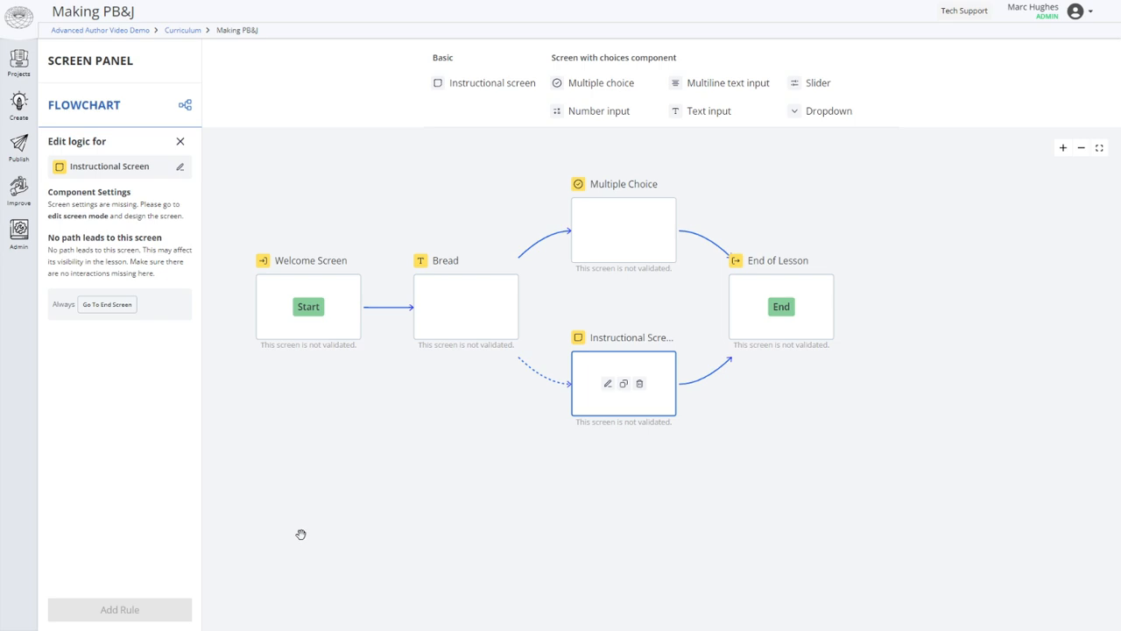
{"action": "left_click", "coordinate": [482, 332]}
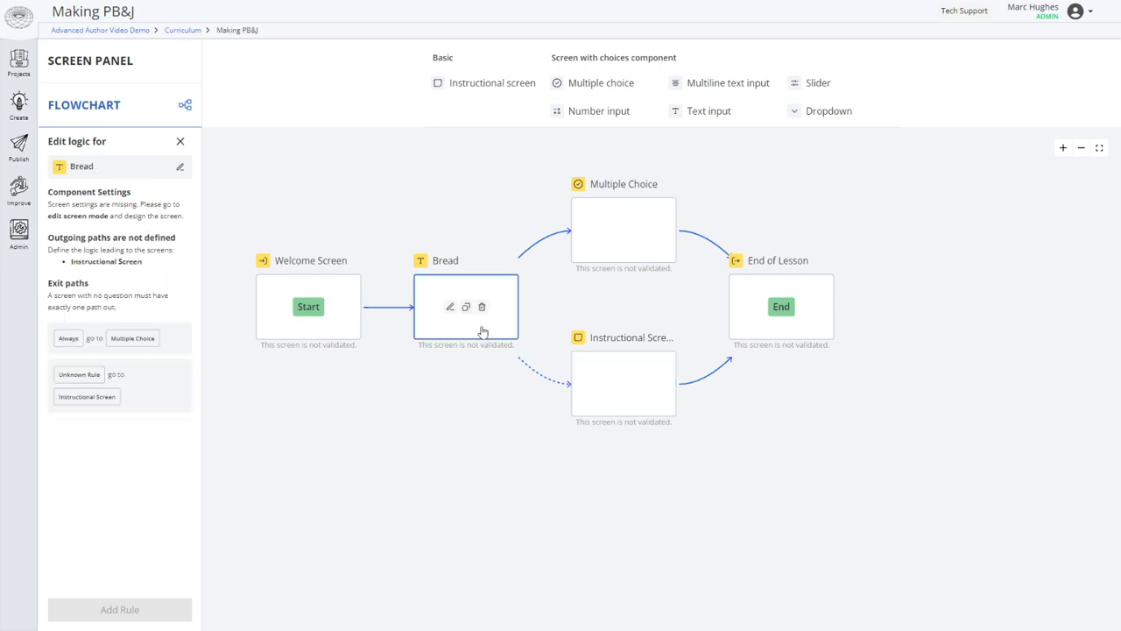
Rename the multiple choice screen that follows Bread as "PB &Jelly".
{"action": "left_click", "coordinate": [619, 229]}
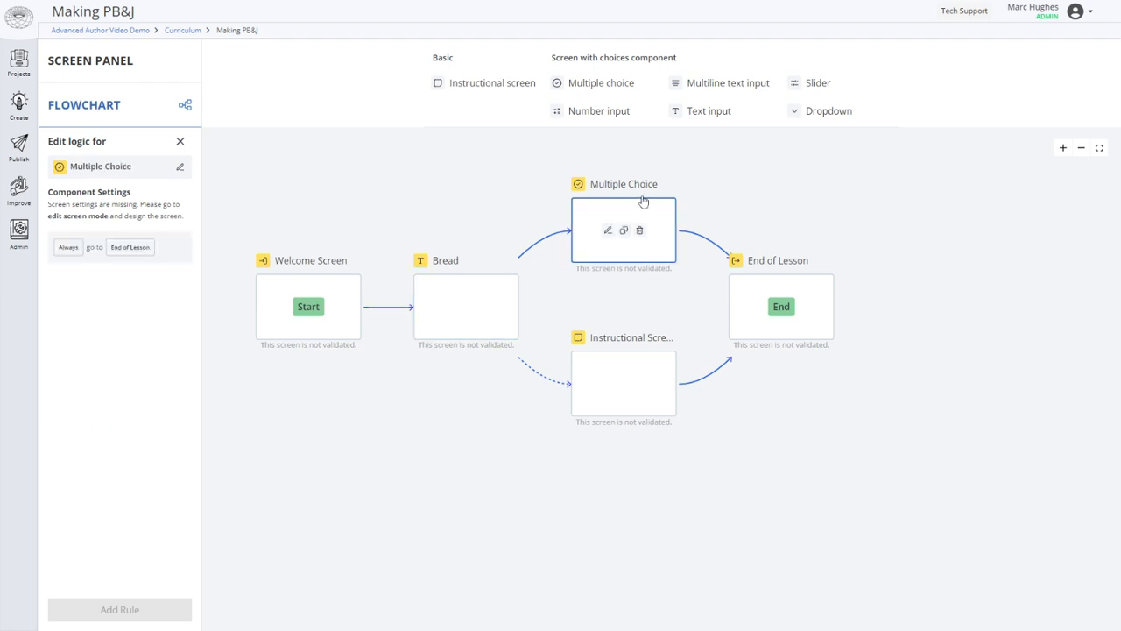
{"action": "left_click", "coordinate": [180, 167]}
{"action": "triple_click", "coordinate": [91, 173]}
{"action": "type", "text": "PB &Jelly"}
{"action": "key", "text": "Return"}
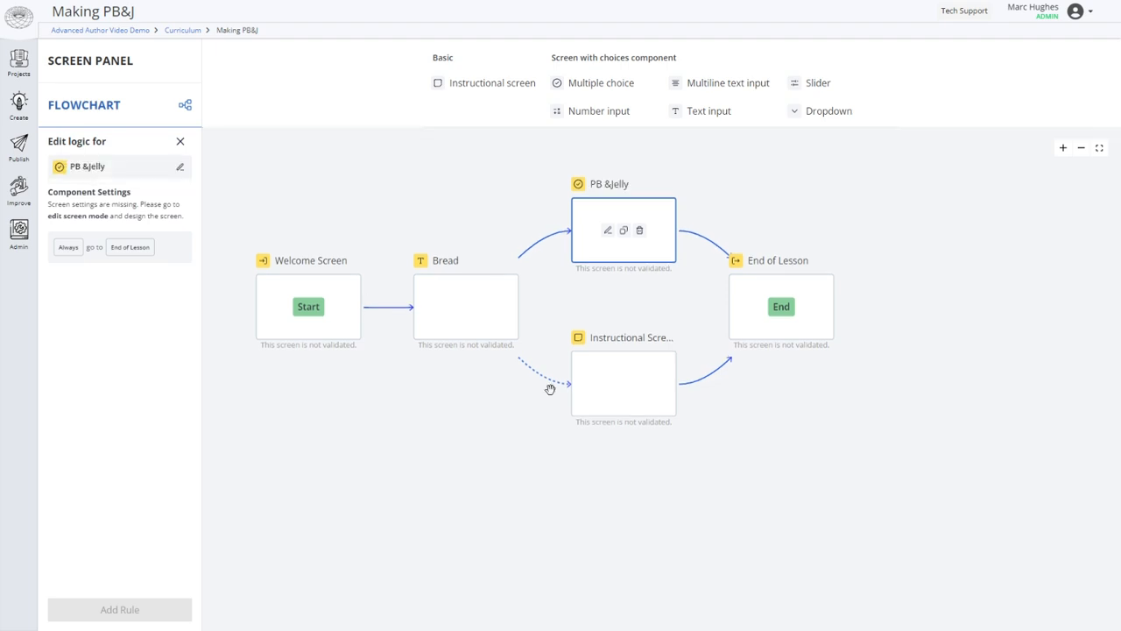
Rename the instructional screen branching from Bread as "Bread Remediation".
{"action": "left_click", "coordinate": [633, 409]}
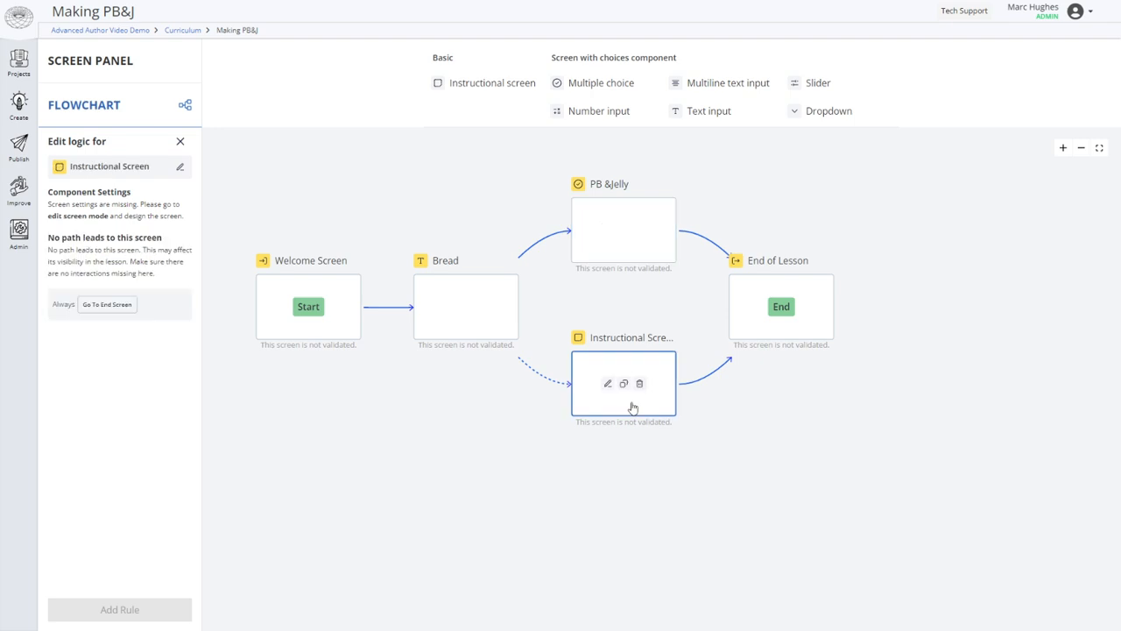
{"action": "left_click", "coordinate": [180, 166]}
{"action": "key", "text": "ctrl+a"}
{"action": "type", "text": "Bre"}
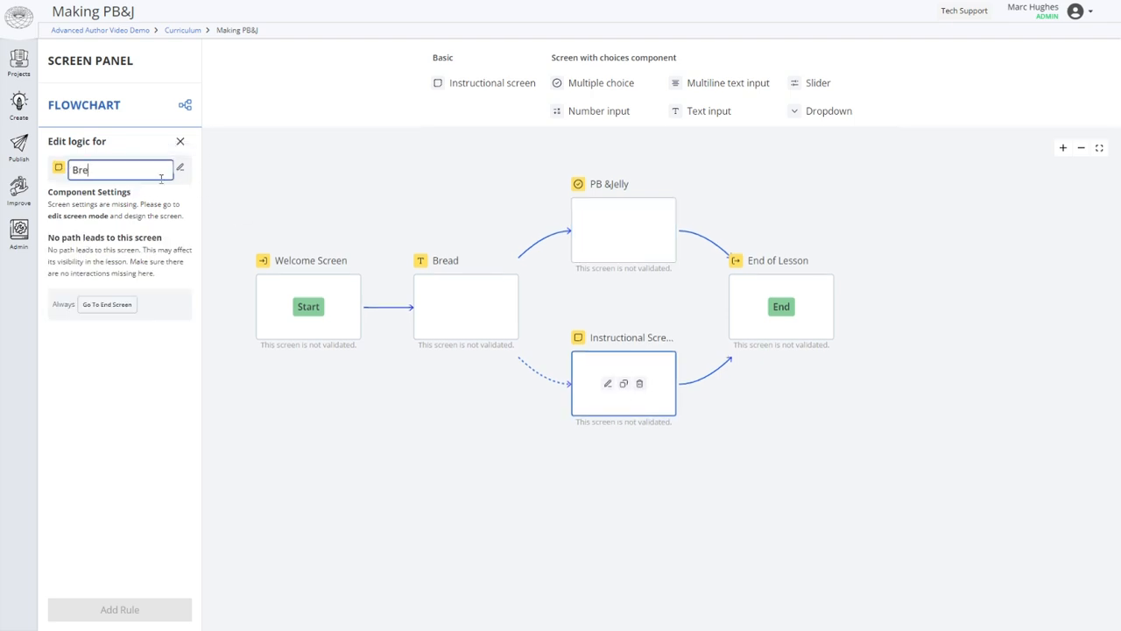
{"action": "type", "text": "ad Remediation"}
{"action": "key", "text": "Return"}
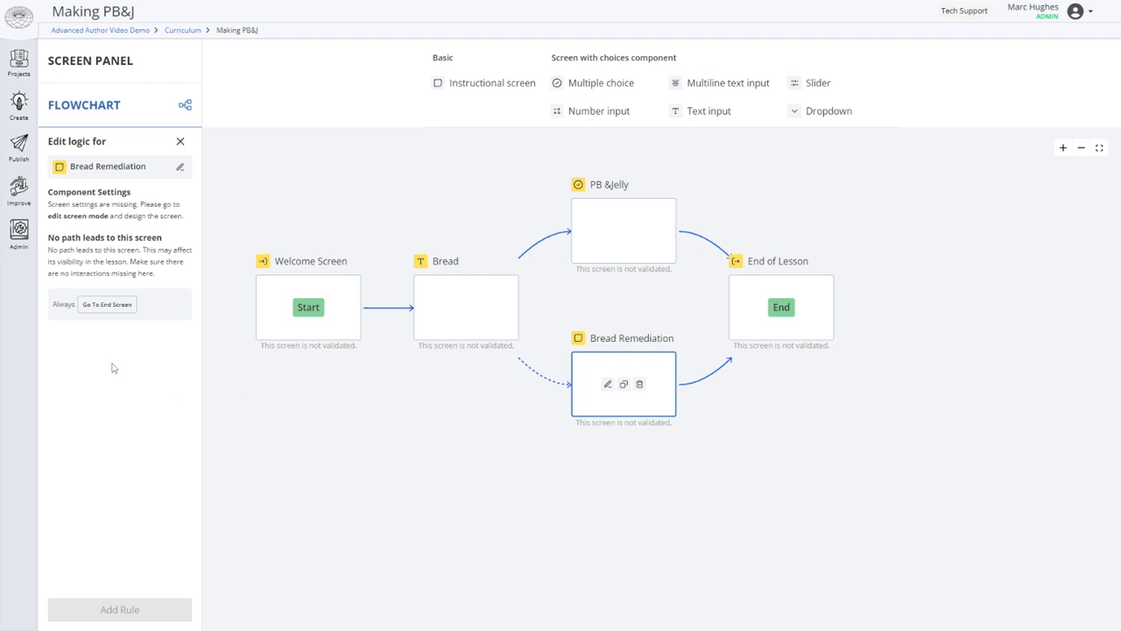
Set the Bread Remediation screen's rule to always go to PB &Jelly.
{"action": "left_click", "coordinate": [115, 318]}
{"action": "left_click", "coordinate": [97, 308]}
{"action": "left_click", "coordinate": [96, 323]}
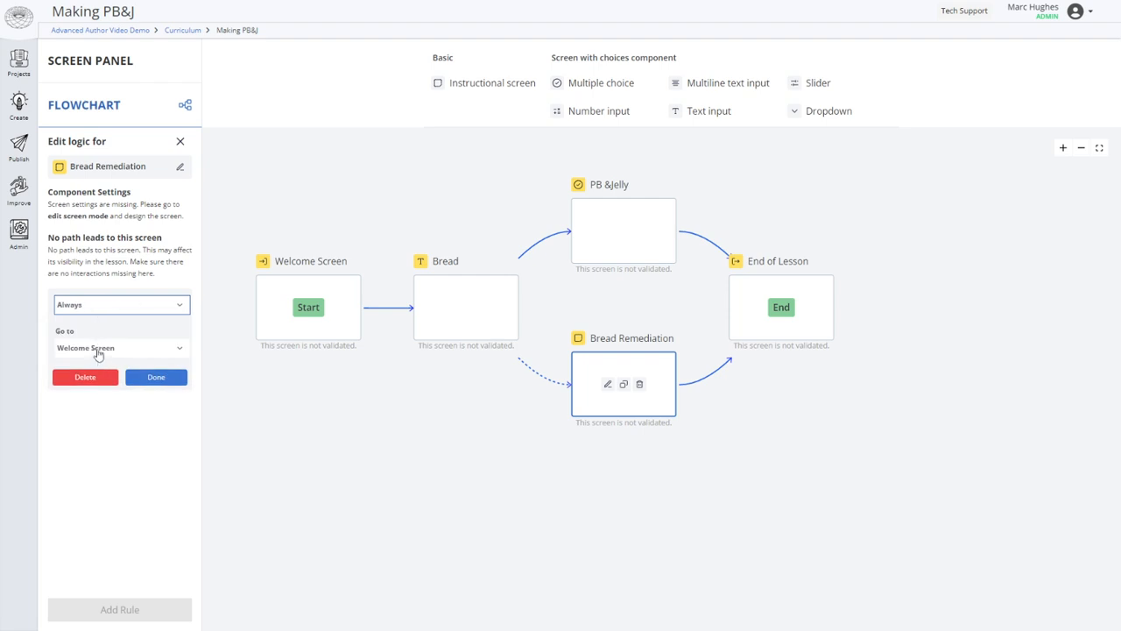
{"action": "left_click", "coordinate": [97, 351]}
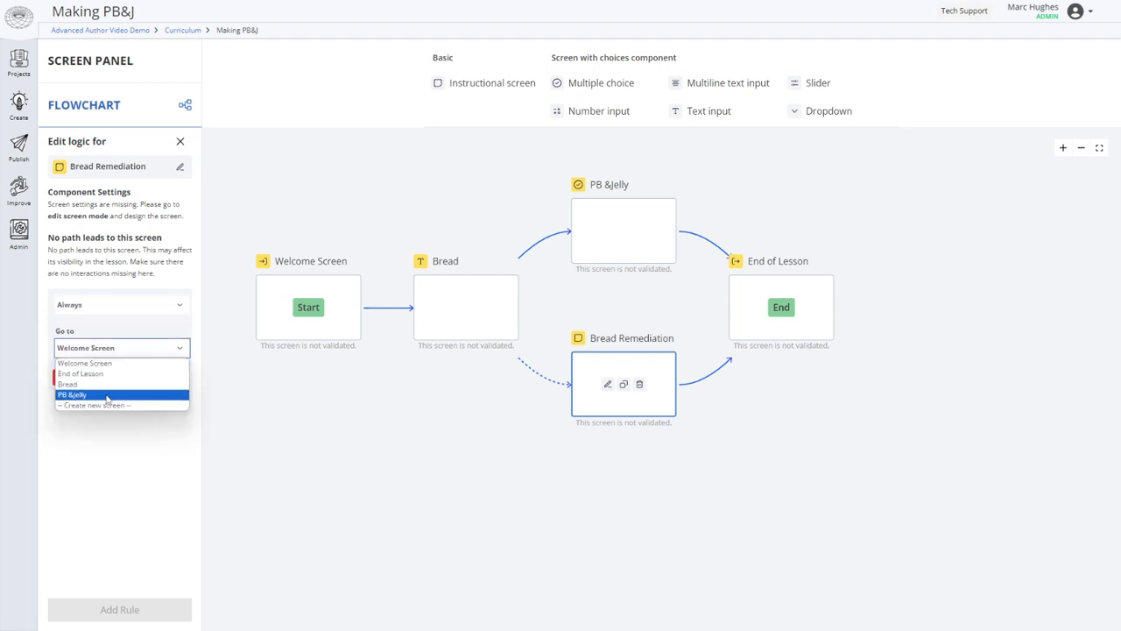
{"action": "left_click", "coordinate": [106, 396]}
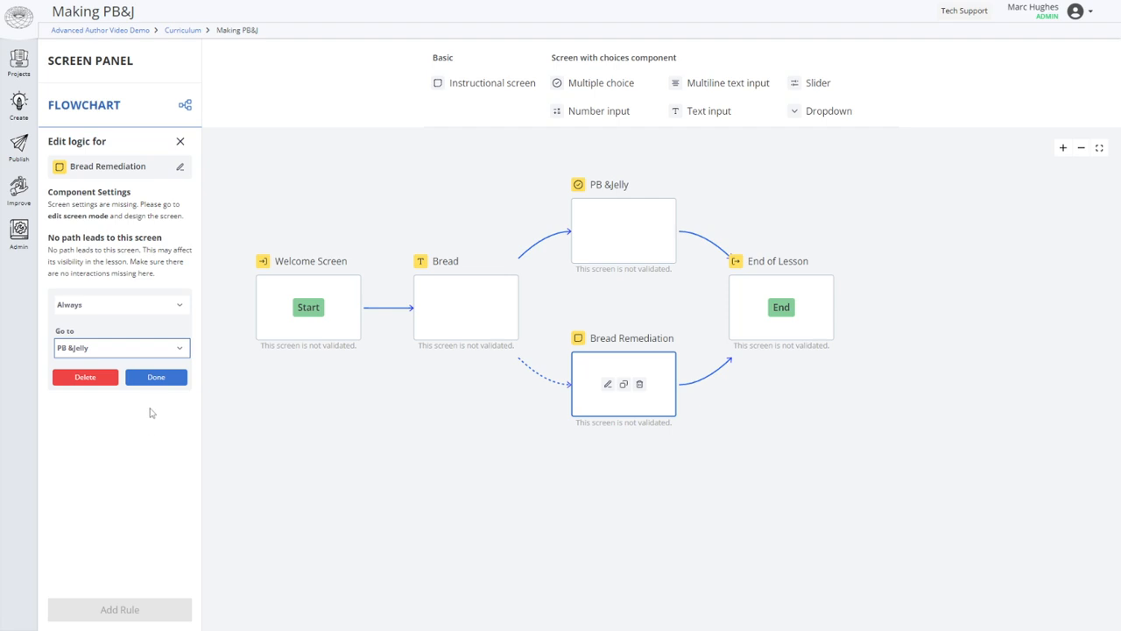
{"action": "left_click", "coordinate": [154, 381]}
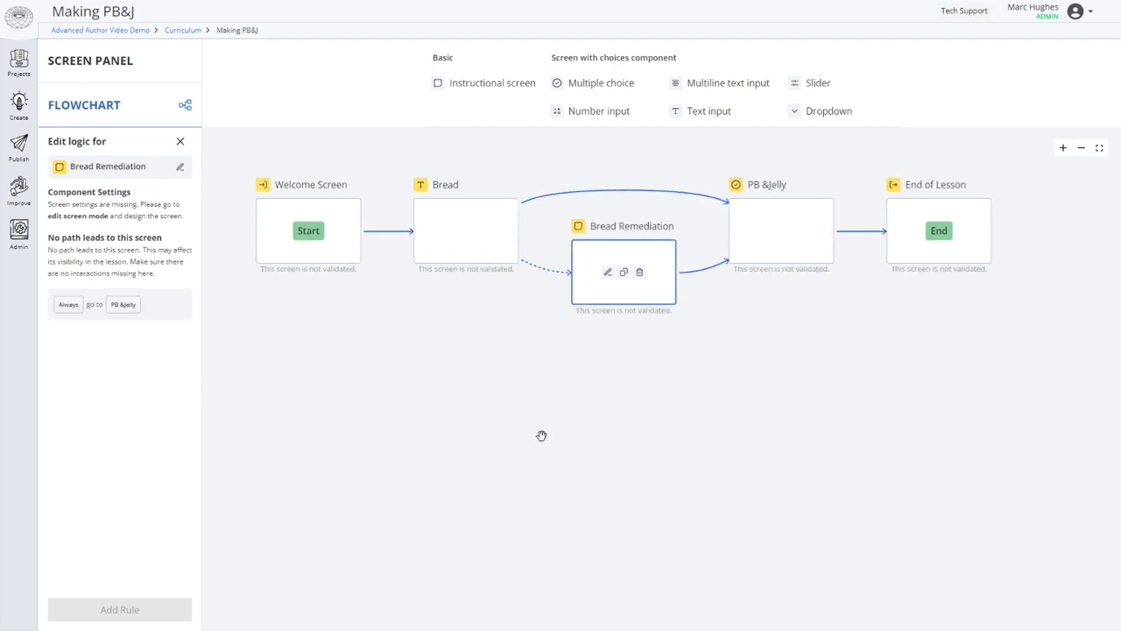
Add an instructional screen and a multiple choice screen as two new branches out of PB &Jelly.
{"action": "left_click_drag", "start_coordinate": [531, 393], "coordinate": [506, 461]}
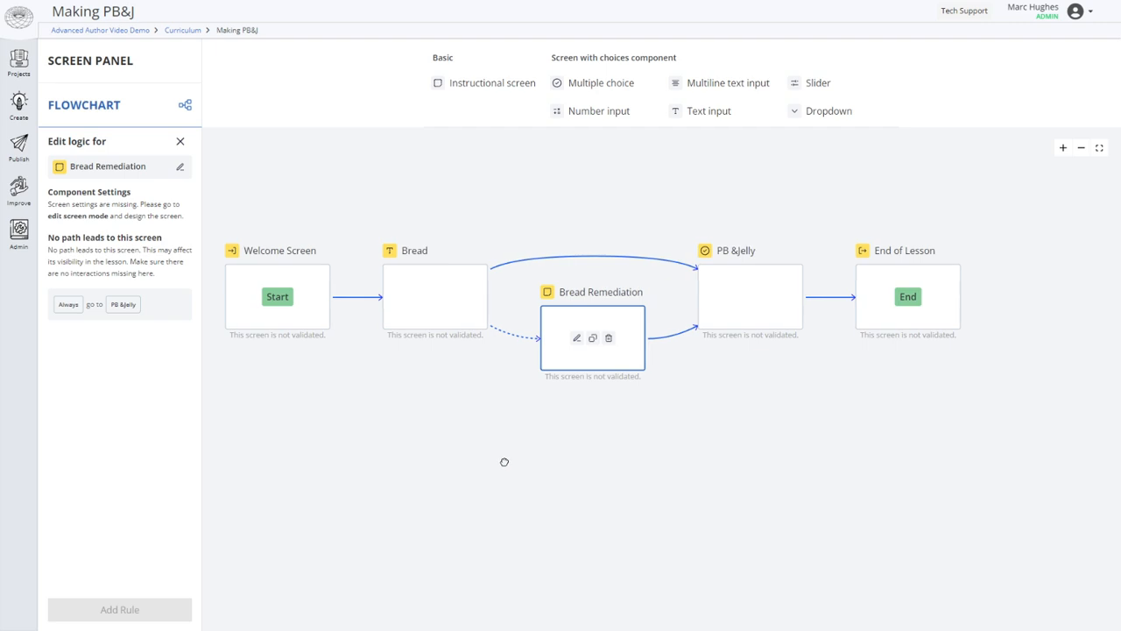
{"action": "left_click", "coordinate": [428, 321]}
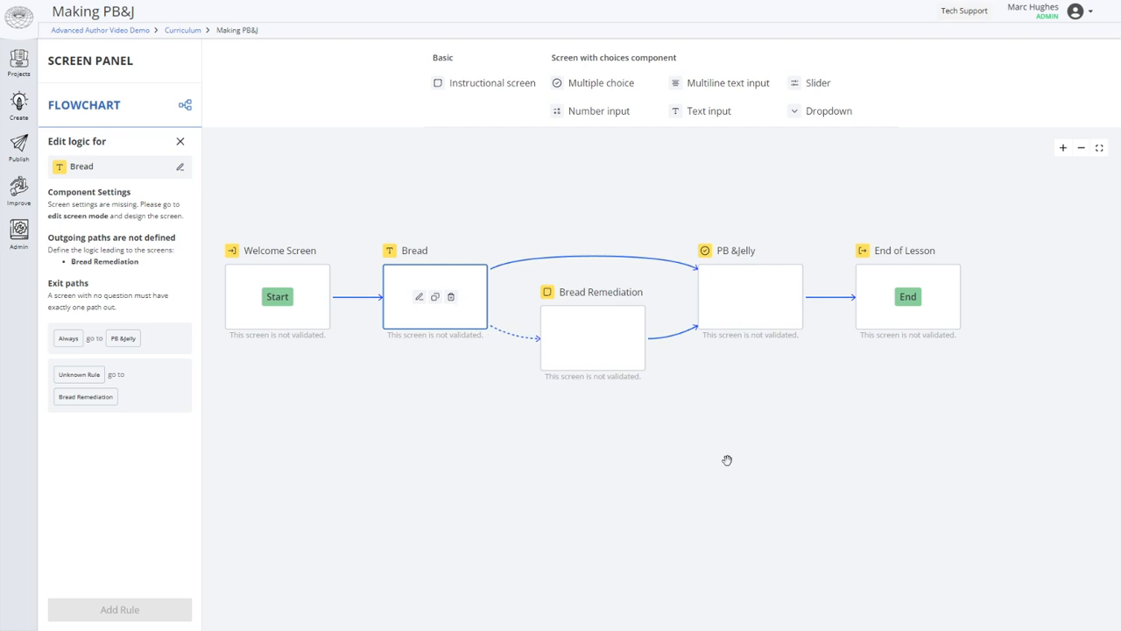
{"action": "left_click_drag", "start_coordinate": [766, 476], "coordinate": [601, 426]}
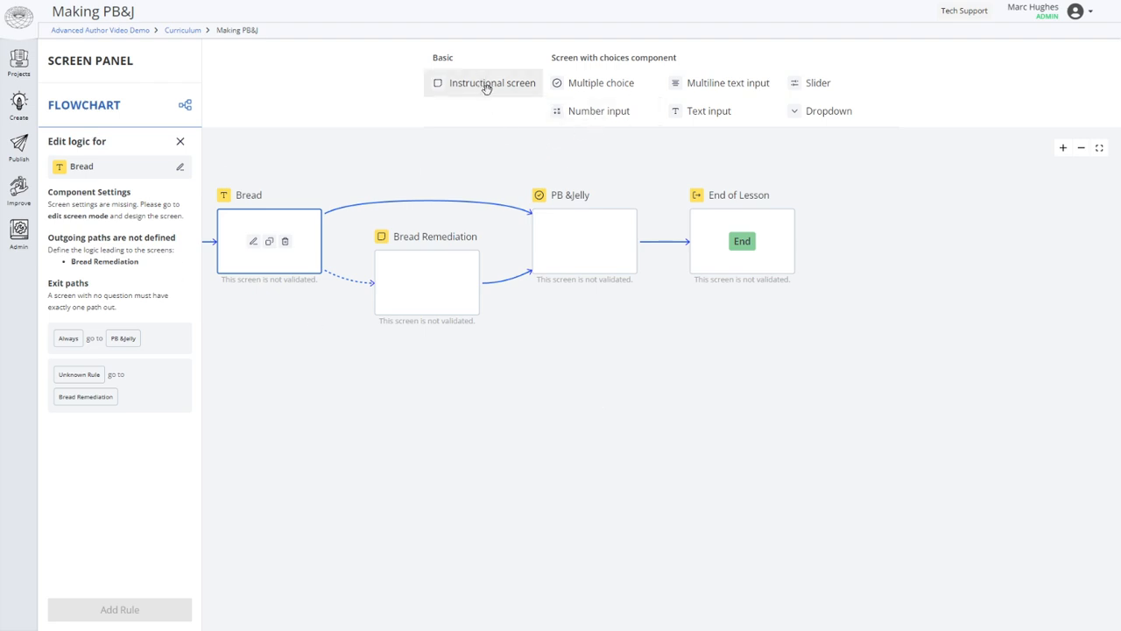
{"action": "left_click_drag", "start_coordinate": [488, 85], "coordinate": [611, 266]}
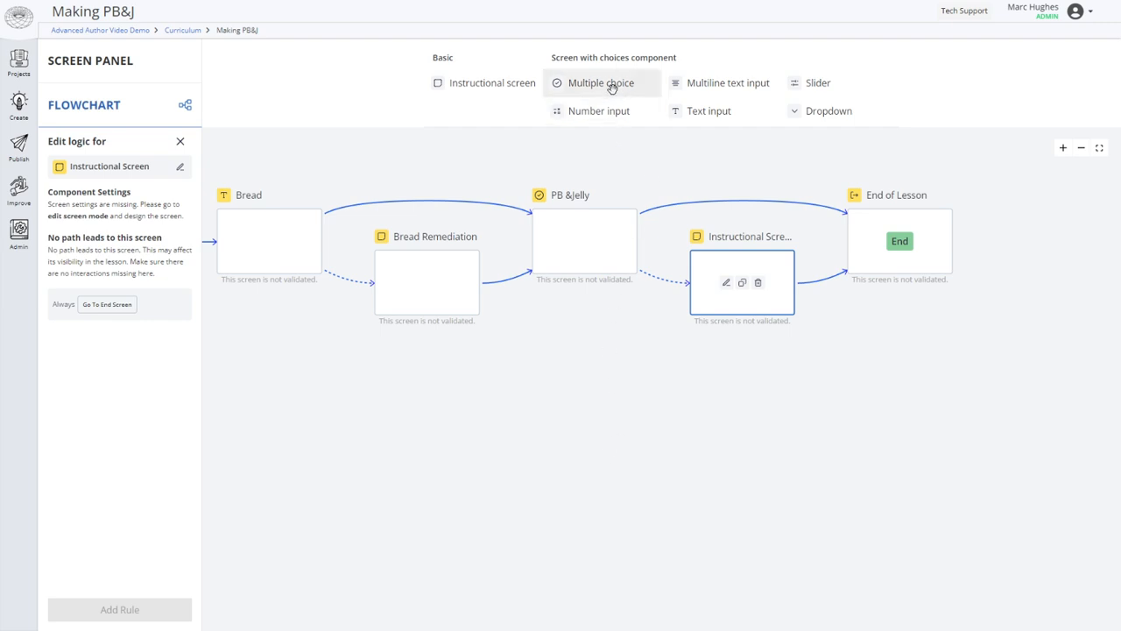
{"action": "left_click_drag", "start_coordinate": [613, 83], "coordinate": [605, 261]}
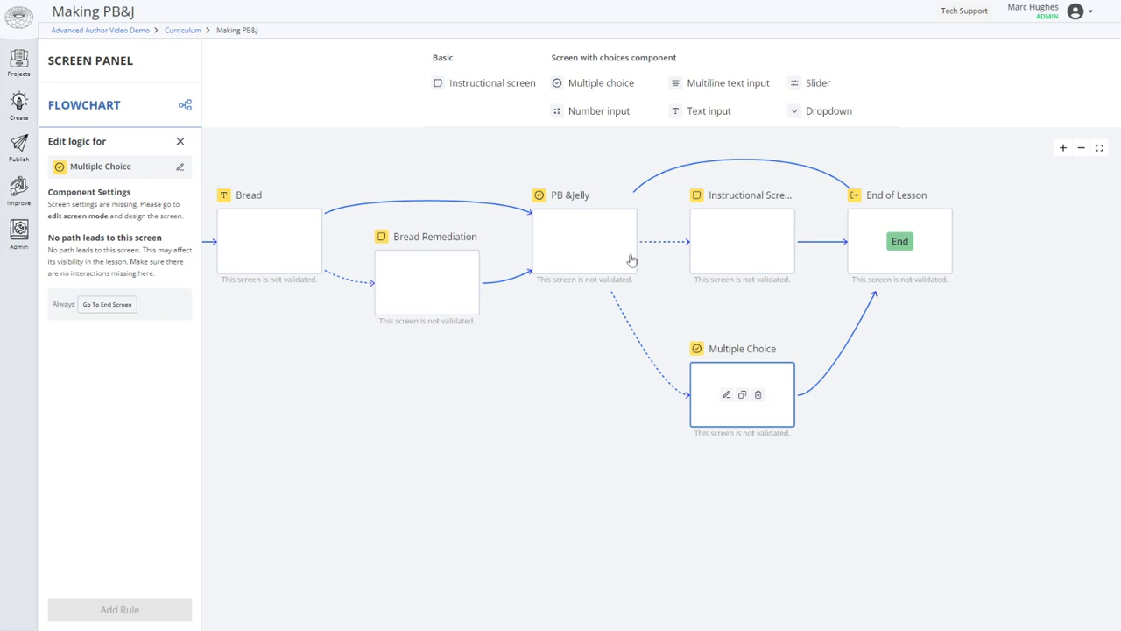
Rename the instructional screen branching from PB &Jelly as "Pickles".
{"action": "left_click", "coordinate": [729, 265]}
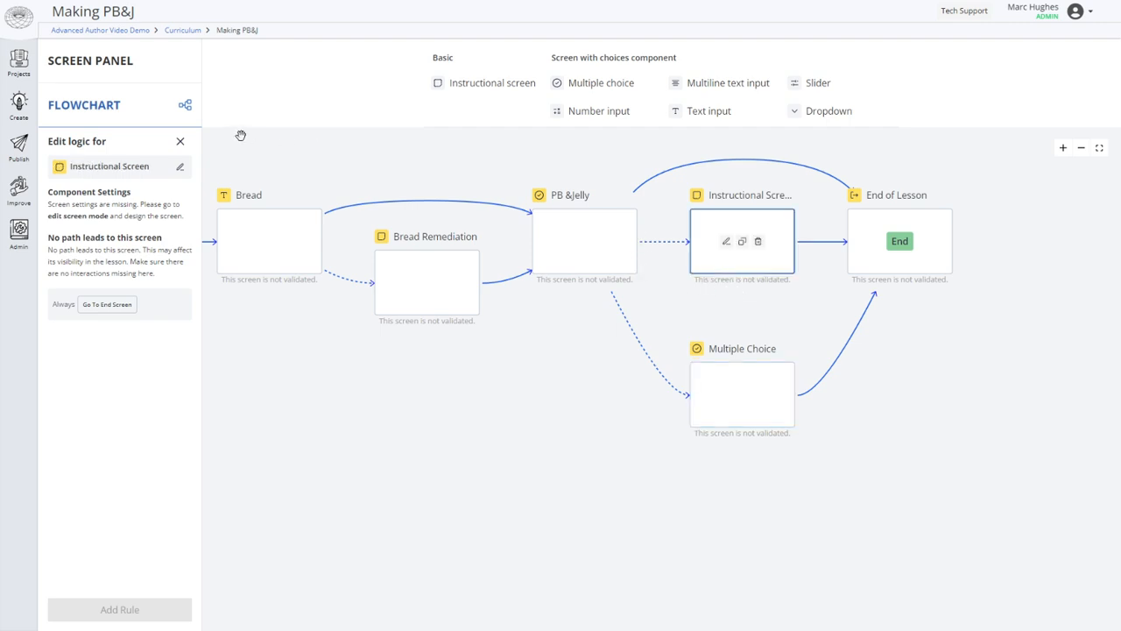
{"action": "left_click", "coordinate": [179, 166]}
{"action": "key", "text": "ctrl+a"}
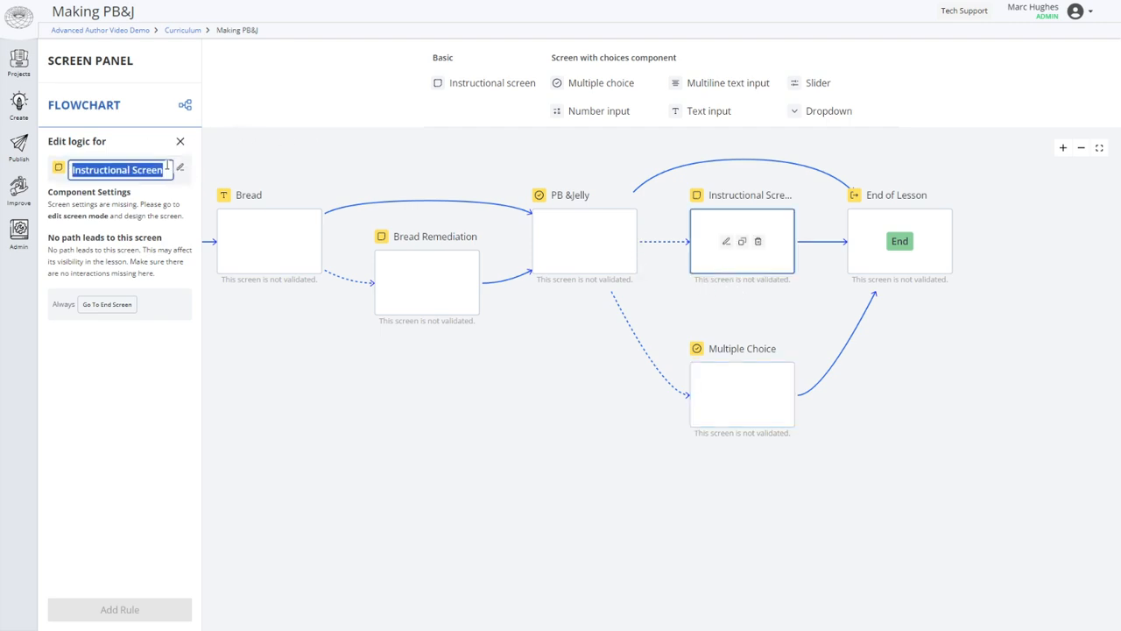
{"action": "type", "text": "Pickles"}
{"action": "key", "text": "Return"}
Rename the multiple choice screen branching from PB &Jelly as "Missed PB or Jelly".
{"action": "left_click", "coordinate": [739, 411]}
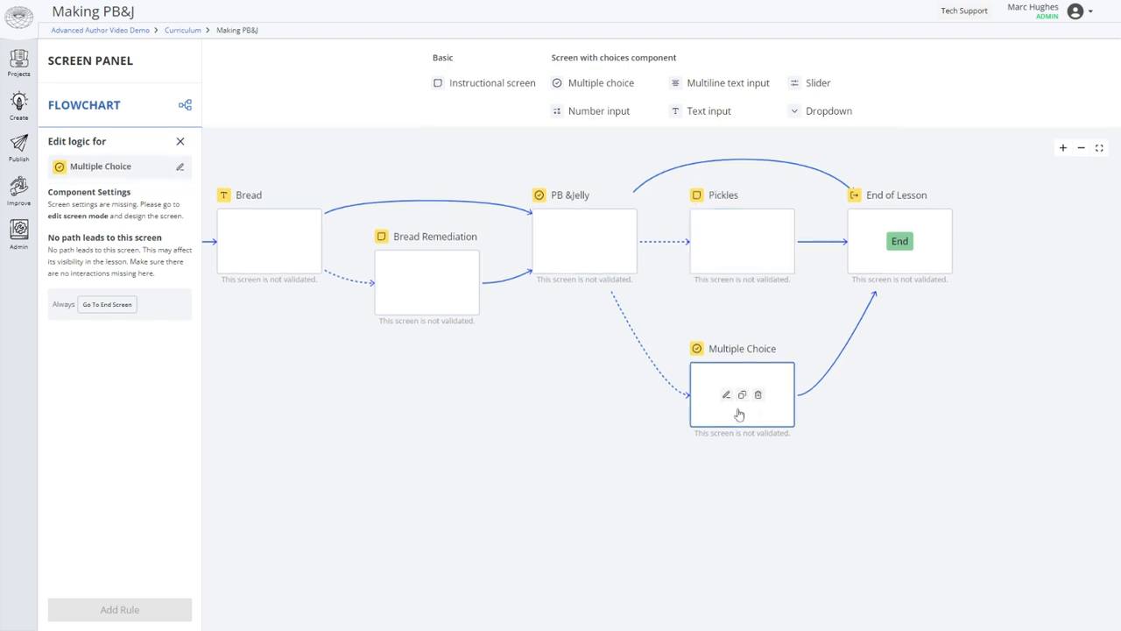
{"action": "left_click", "coordinate": [179, 166]}
{"action": "key", "text": "ctrl+a"}
{"action": "type", "text": "Missed "}
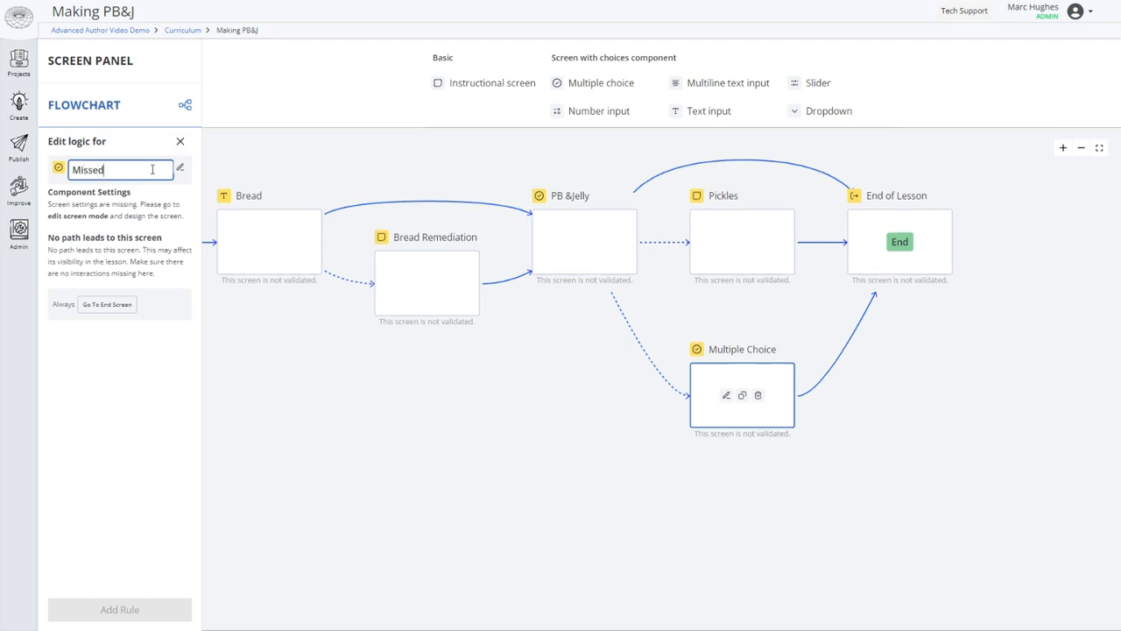
{"action": "type", "text": "PB or Jelly"}
{"action": "key", "text": "Return"}
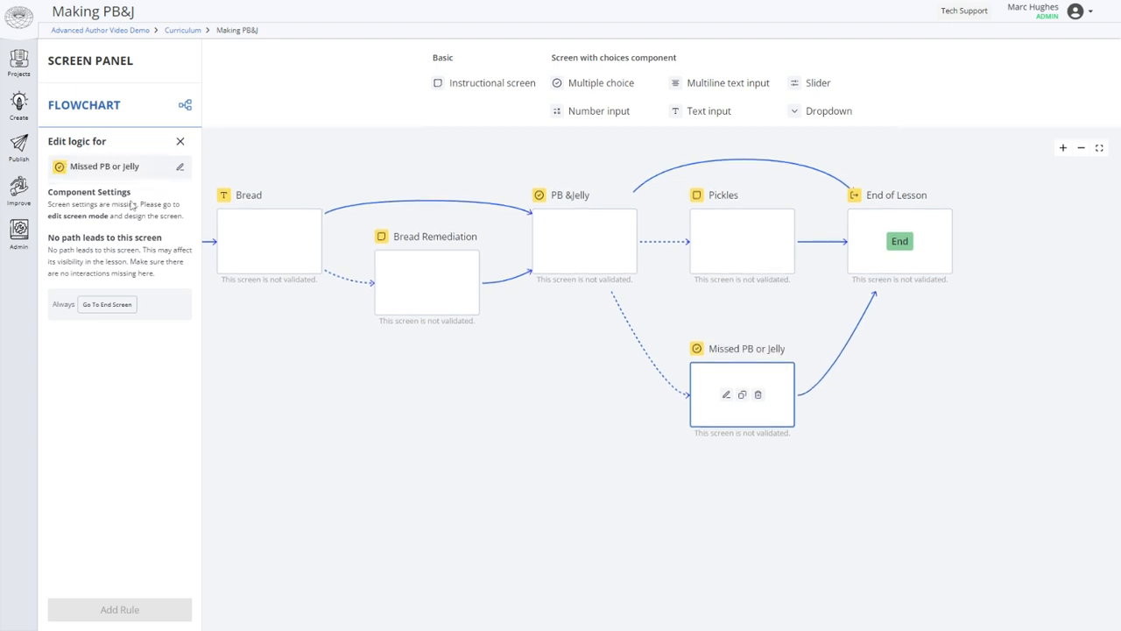
Open the Welcome Screen from the flowchart for screen editing.
{"action": "left_click_drag", "start_coordinate": [506, 460], "coordinate": [592, 500]}
{"action": "left_click", "coordinate": [1082, 148]}
{"action": "mouse_move", "coordinate": [476, 460]}
{"action": "left_mouse_down"}
{"action": "mouse_move", "coordinate": [513, 436]}
{"action": "mouse_move", "coordinate": [464, 475]}
{"action": "left_mouse_up"}
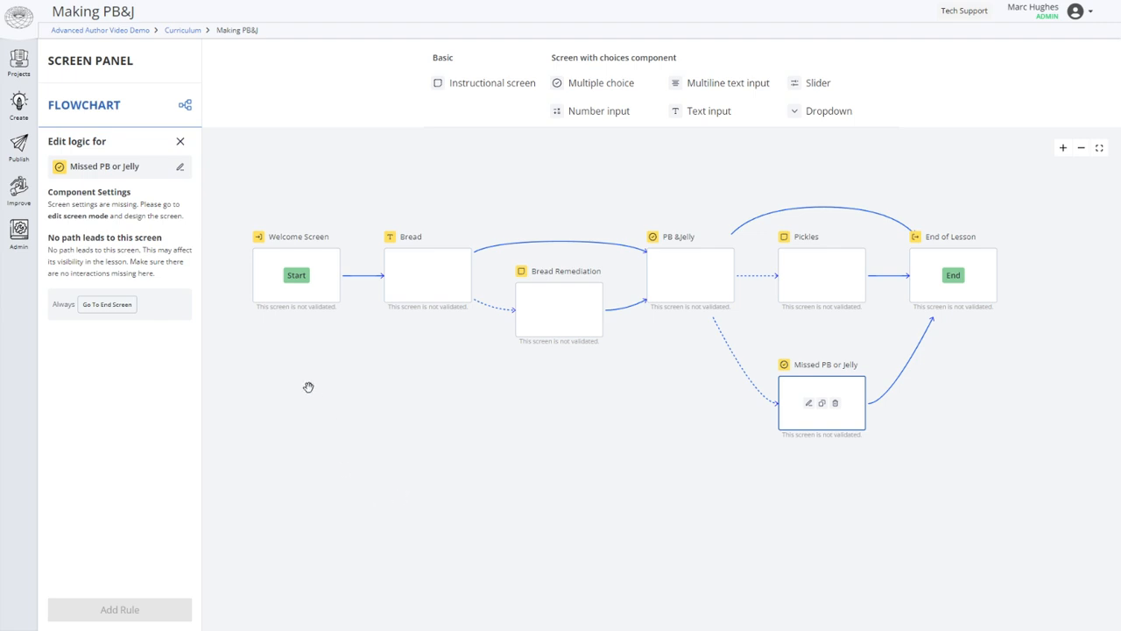
{"action": "left_click", "coordinate": [265, 295]}
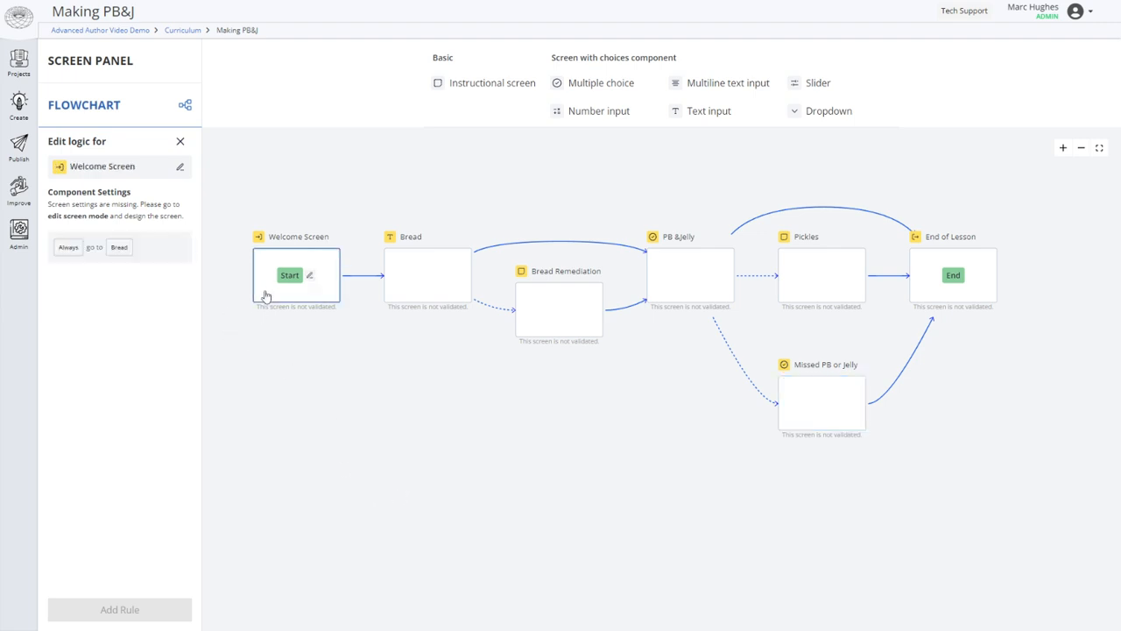
{"action": "left_click", "coordinate": [310, 276]}
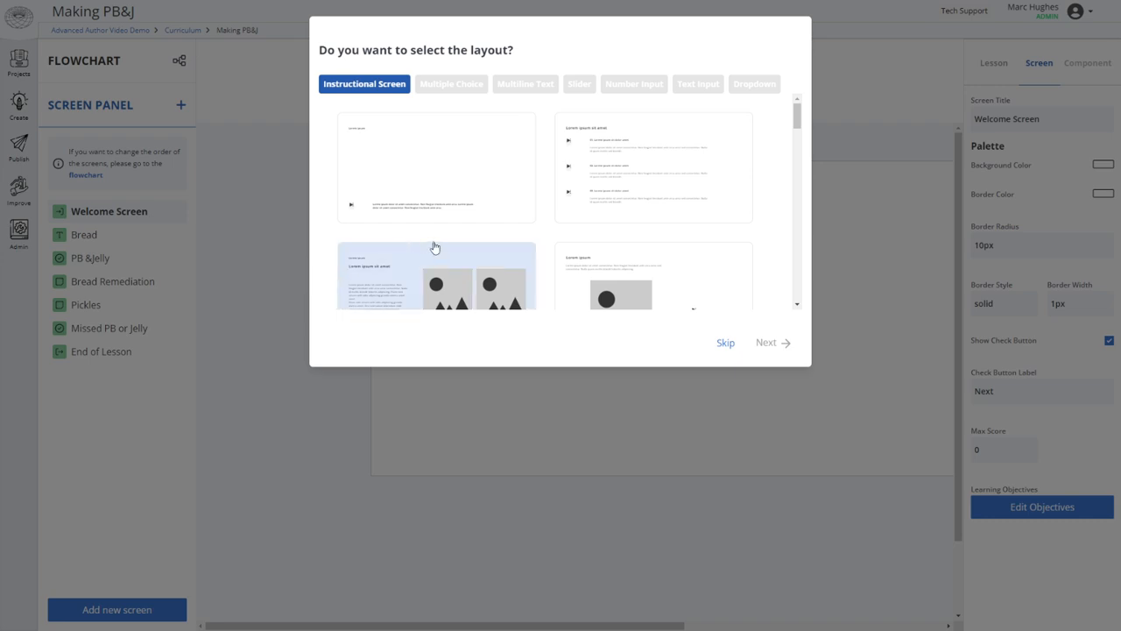
Apply the instructional layout with a heading, a centred image and a caption beneath it, without audio, to the Welcome Screen.
{"action": "scroll", "coordinate": [435, 248], "scroll_direction": "down", "scroll_amount": 5}
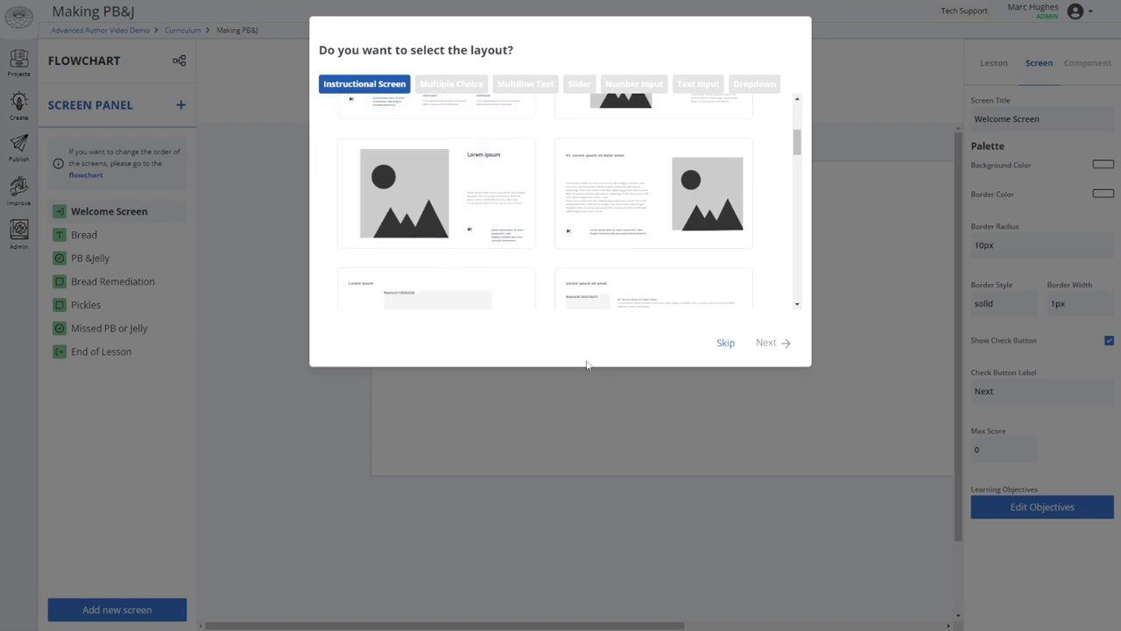
{"action": "scroll", "coordinate": [684, 239], "scroll_direction": "down", "scroll_amount": 3}
{"action": "scroll", "coordinate": [684, 228], "scroll_direction": "down", "scroll_amount": 1}
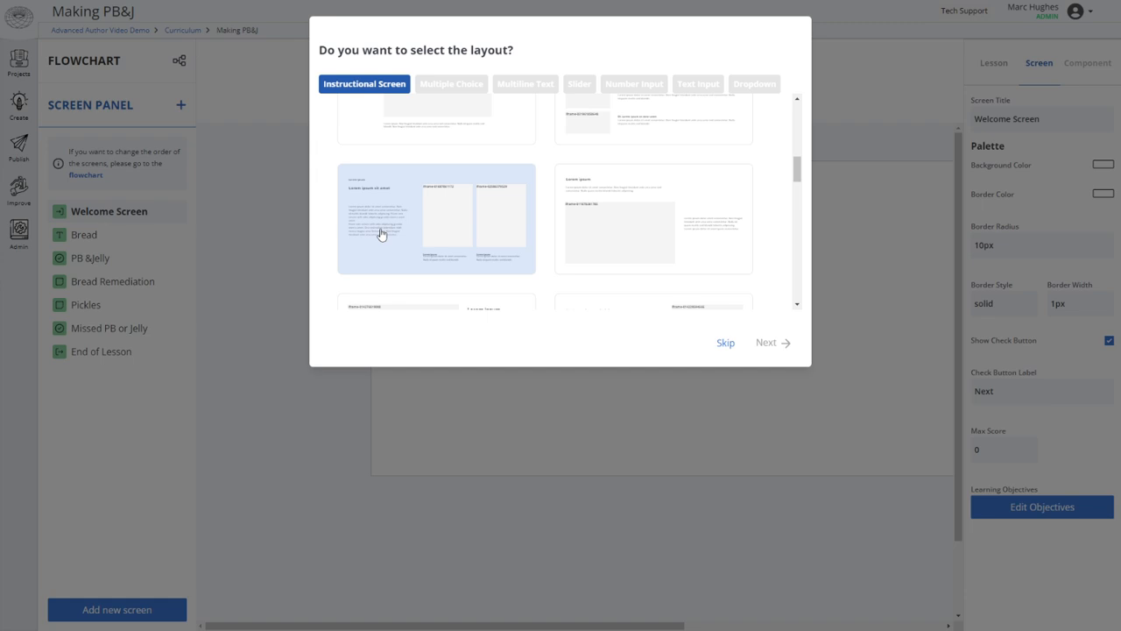
{"action": "scroll", "coordinate": [380, 235], "scroll_direction": "down", "scroll_amount": 3}
{"action": "scroll", "coordinate": [399, 261], "scroll_direction": "down", "scroll_amount": 3}
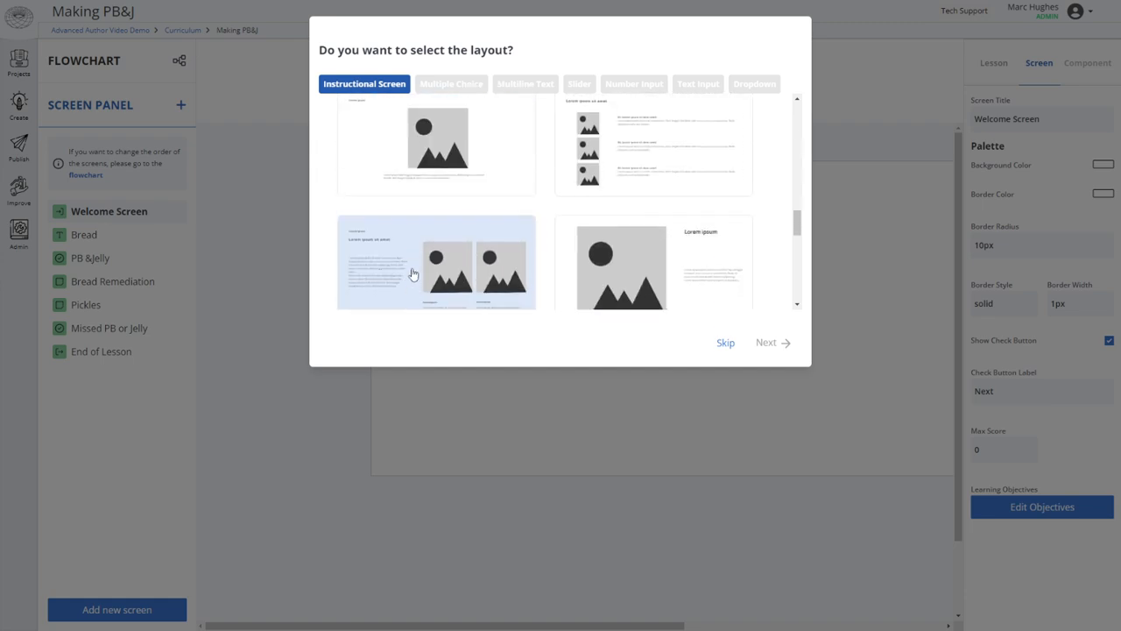
{"action": "left_click", "coordinate": [376, 150]}
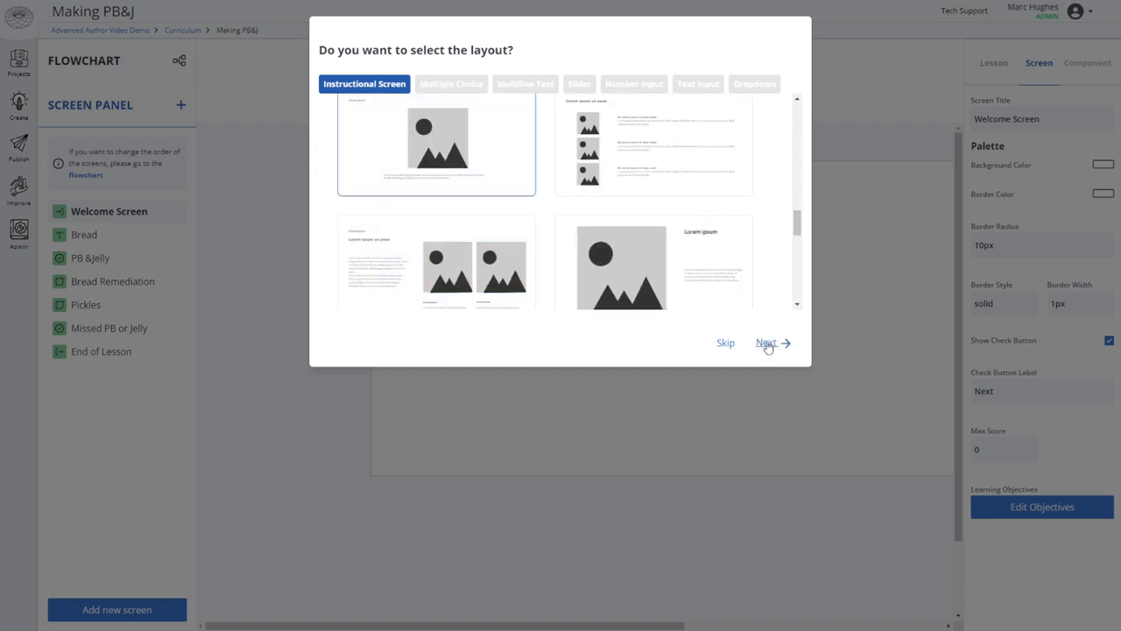
{"action": "left_click", "coordinate": [776, 344]}
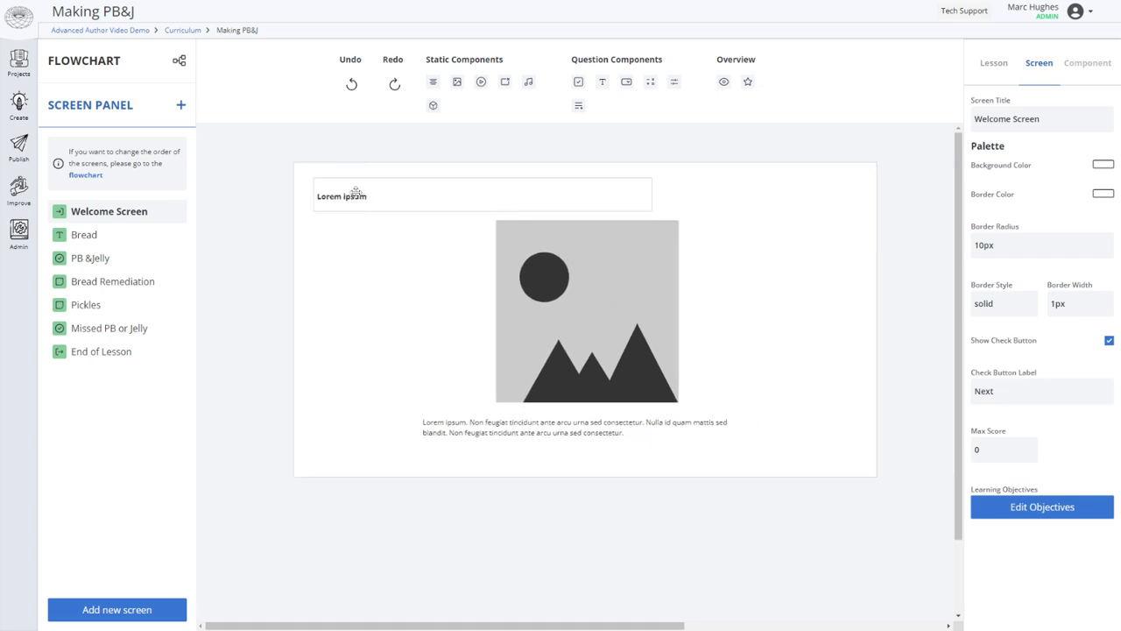
Replace the placeholder heading on the Welcome Screen with "Welcome Screen Here".
{"action": "left_click", "coordinate": [334, 181]}
{"action": "left_click", "coordinate": [326, 168]}
{"action": "left_click", "coordinate": [506, 122]}
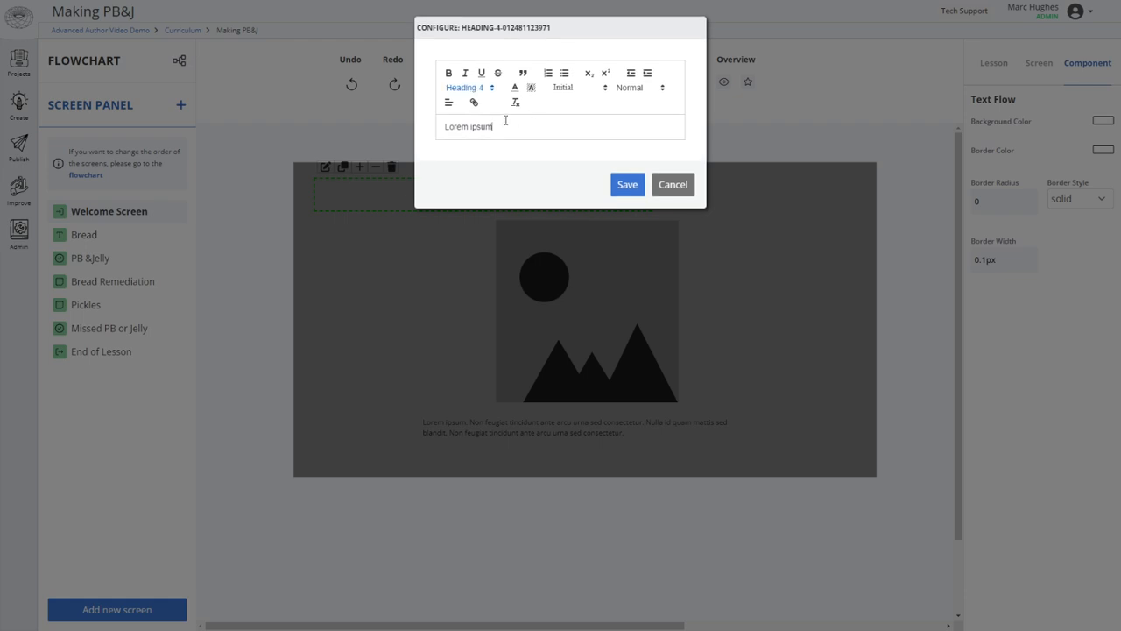
{"action": "key", "text": "ctrl+a"}
{"action": "type", "text": "Welcome Screen Her"}
{"action": "left_click", "coordinate": [628, 184]}
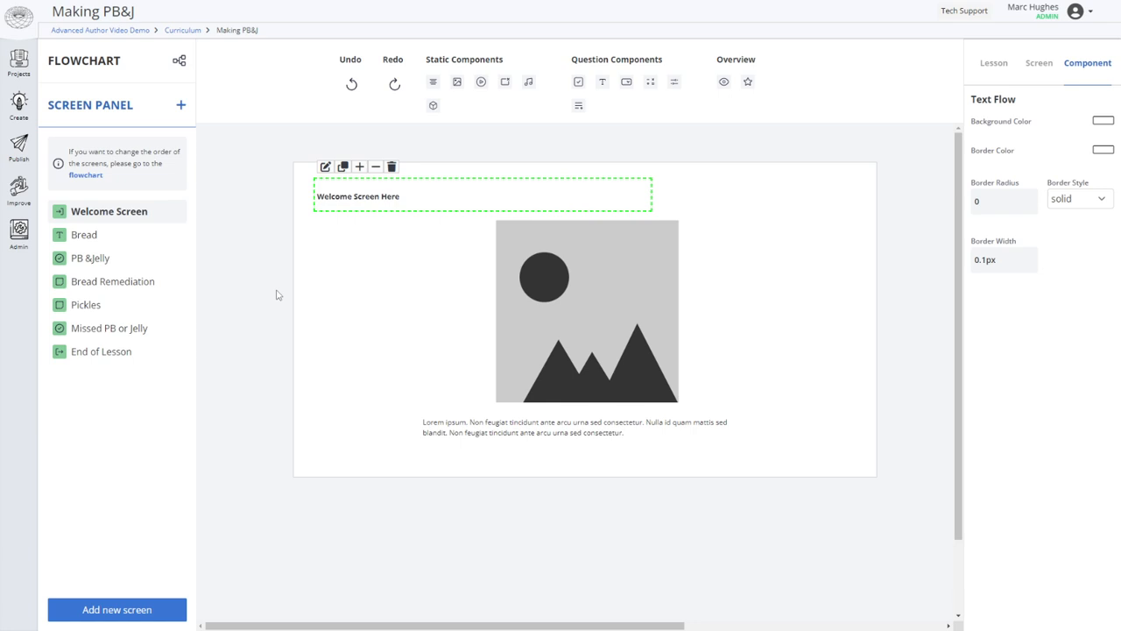
Apply the text input layout with a numbered heading, paragraph and answer field beside a large image to the Bread screen.
{"action": "left_click", "coordinate": [84, 234]}
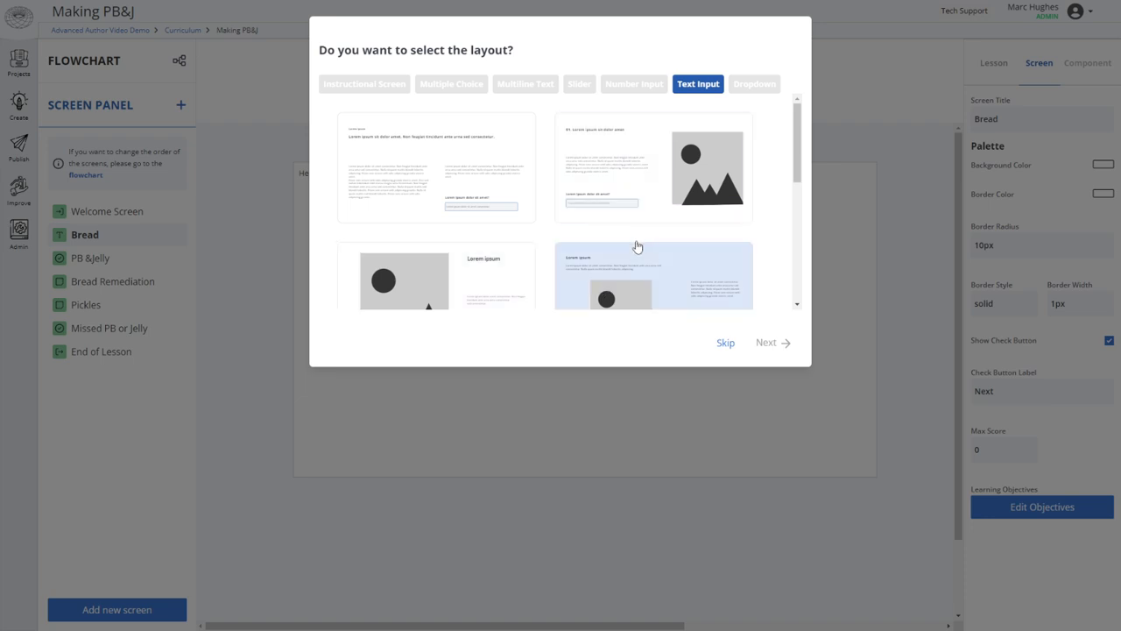
{"action": "left_click", "coordinate": [636, 170]}
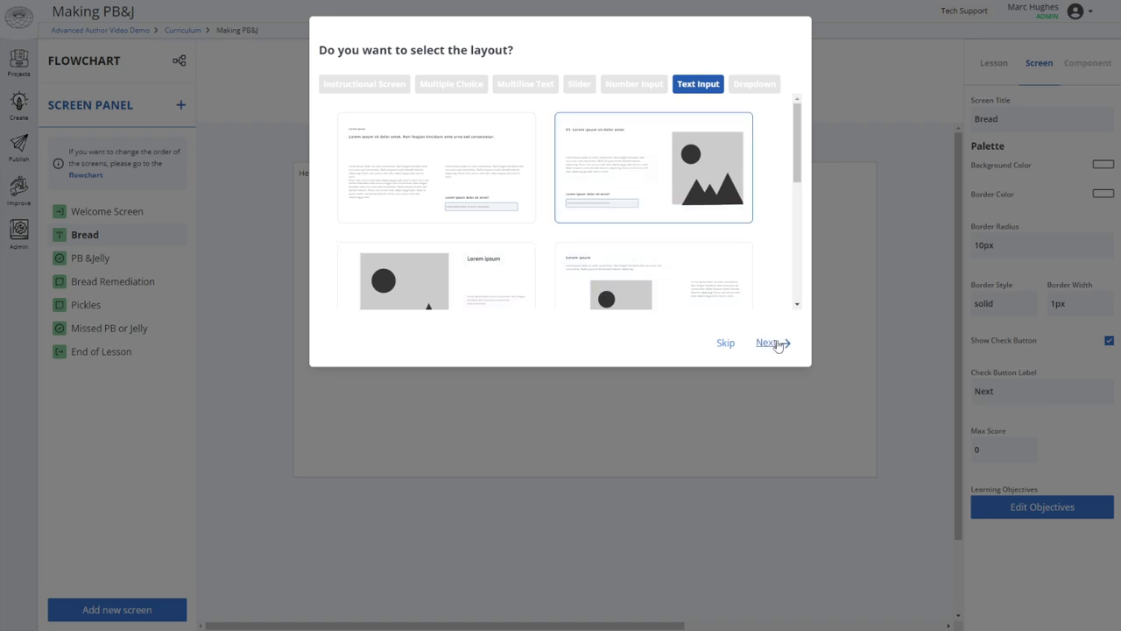
{"action": "left_click", "coordinate": [778, 343]}
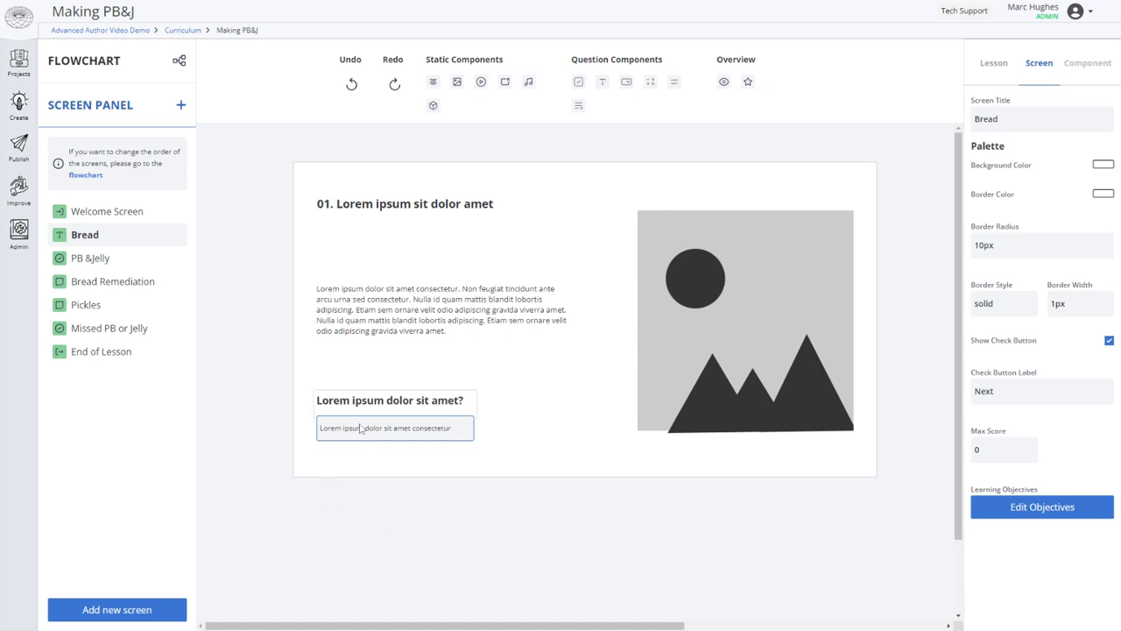
Set the question prompt of the Bread screen's text input to "What should we start with.".
{"action": "left_click", "coordinate": [430, 401]}
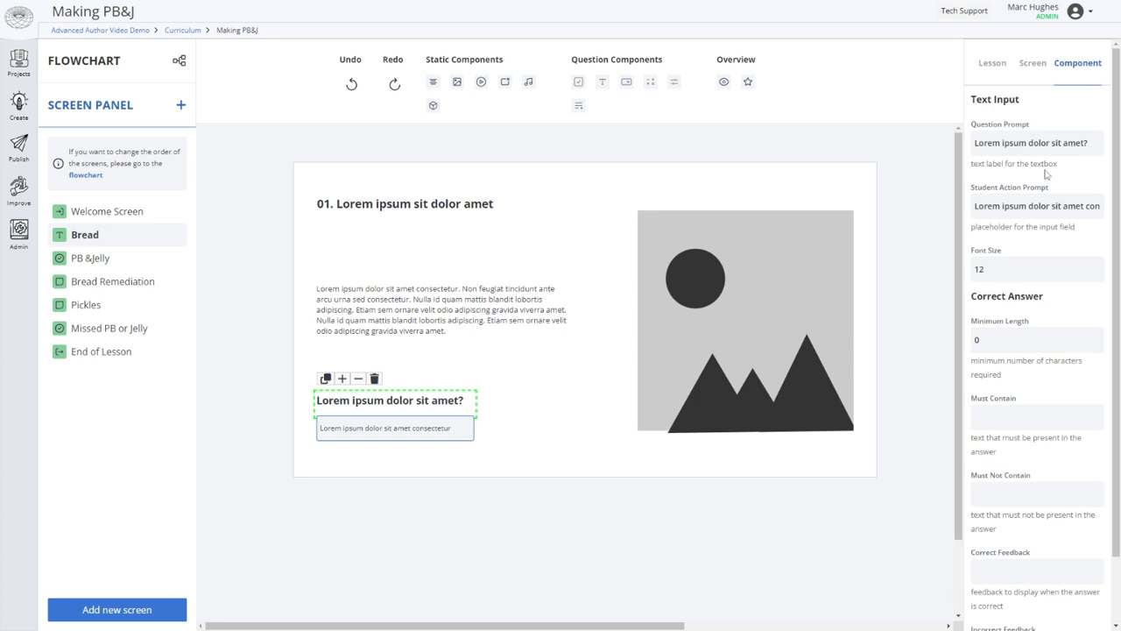
{"action": "left_click", "coordinate": [1034, 145]}
{"action": "key", "text": "ctrl+a"}
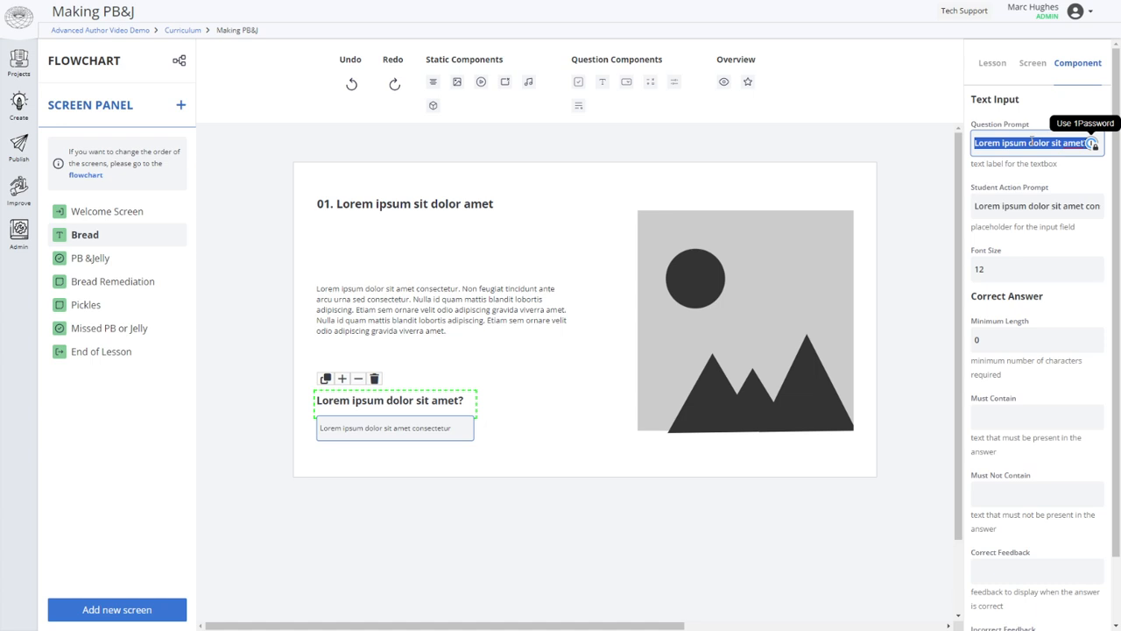
{"action": "key", "text": "BackSpace"}
{"action": "type", "text": "What should we start with."}
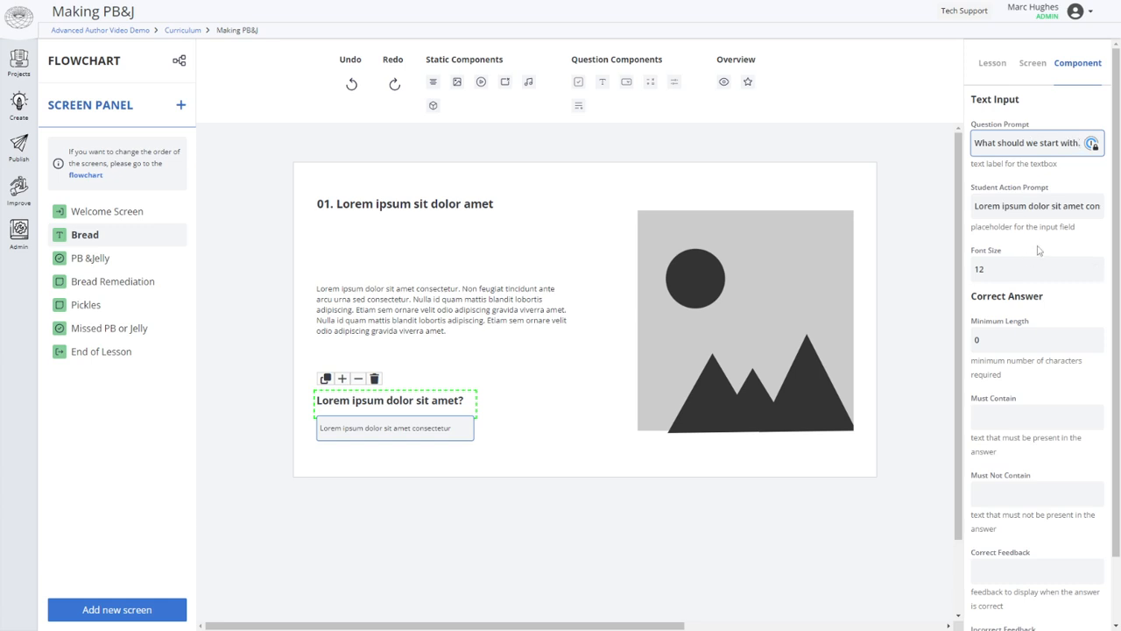
{"action": "left_click", "coordinate": [1040, 242]}
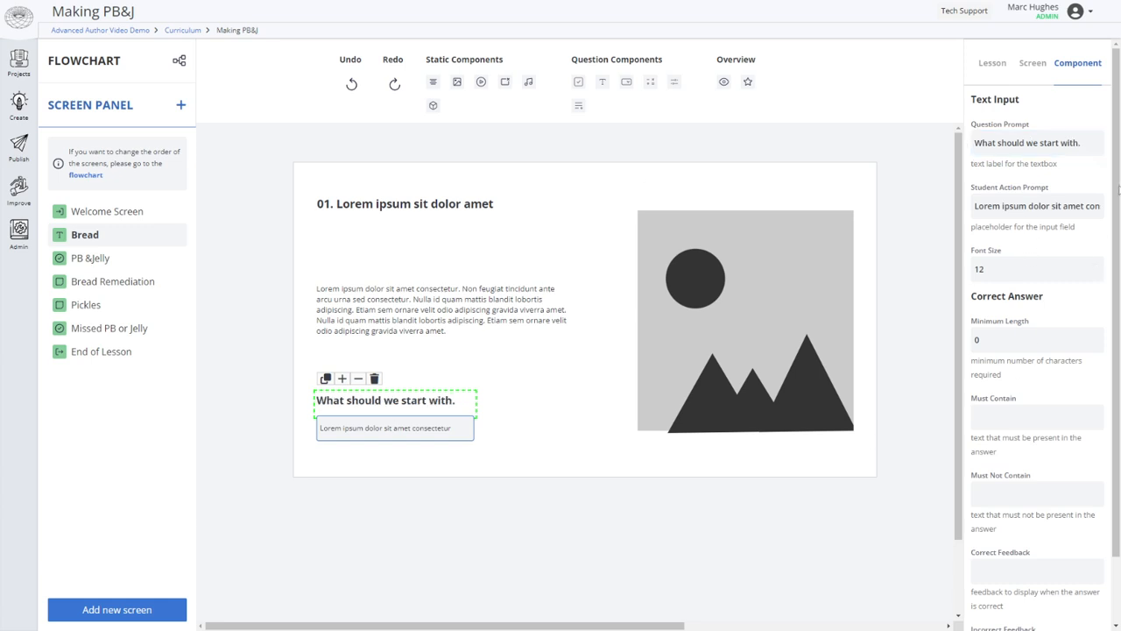
Set the correct answer of the Bread text input to a minimum length of 3 and require it to contain "bread".
{"action": "scroll", "coordinate": [1048, 237], "scroll_direction": "down", "scroll_amount": 2}
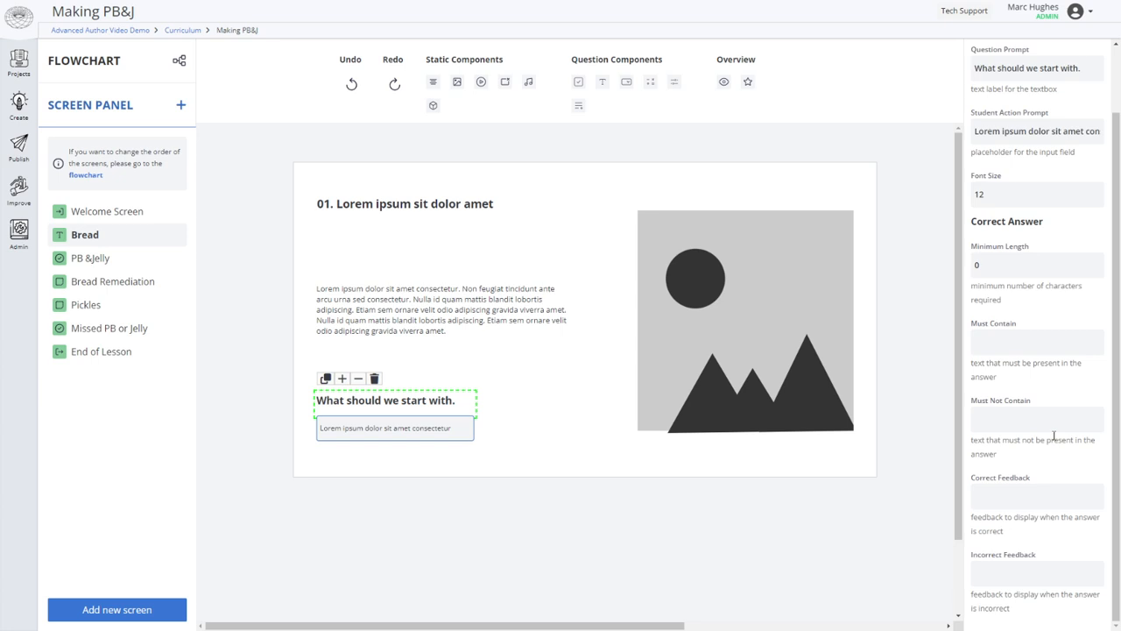
{"action": "left_click", "coordinate": [988, 266]}
{"action": "type", "text": "3"}
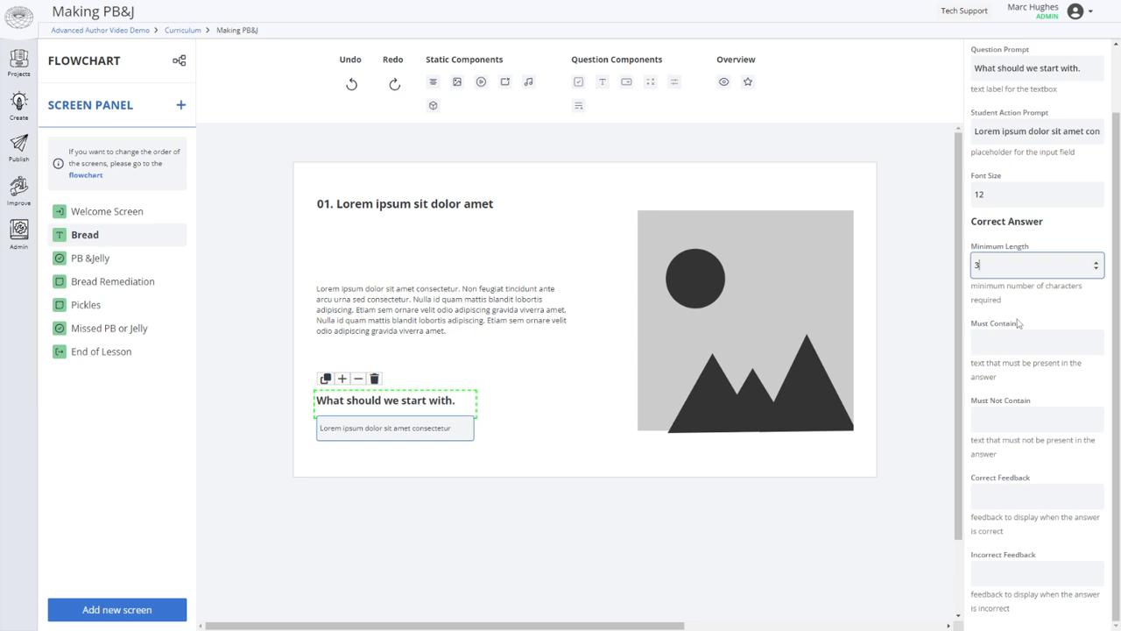
{"action": "left_click", "coordinate": [1009, 338]}
{"action": "type", "text": "bread"}
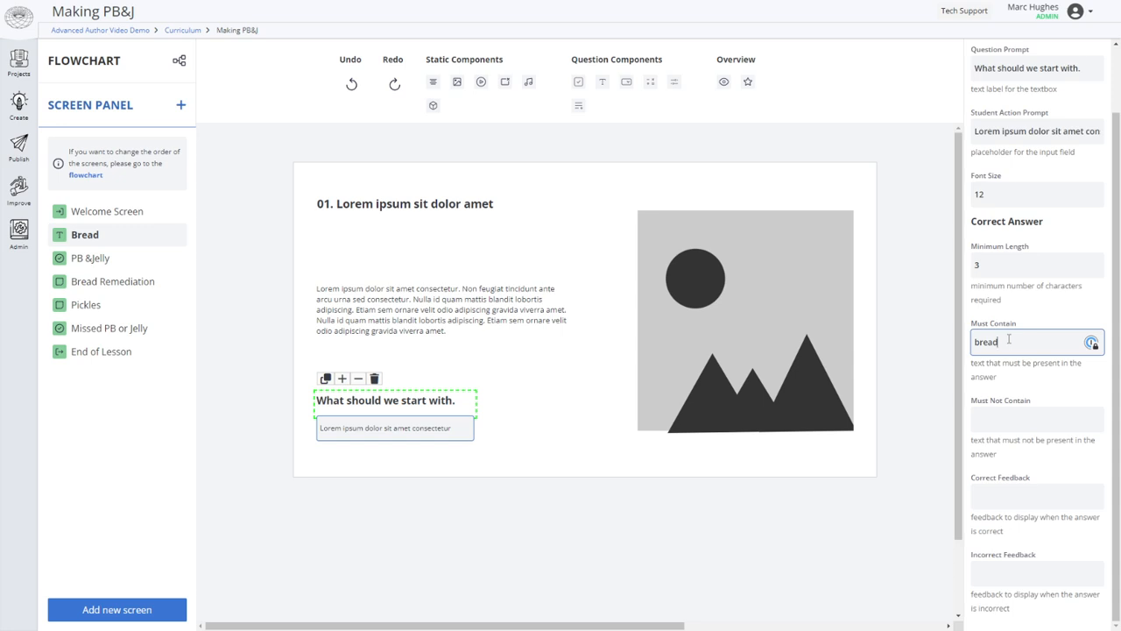
{"action": "left_click", "coordinate": [996, 413]}
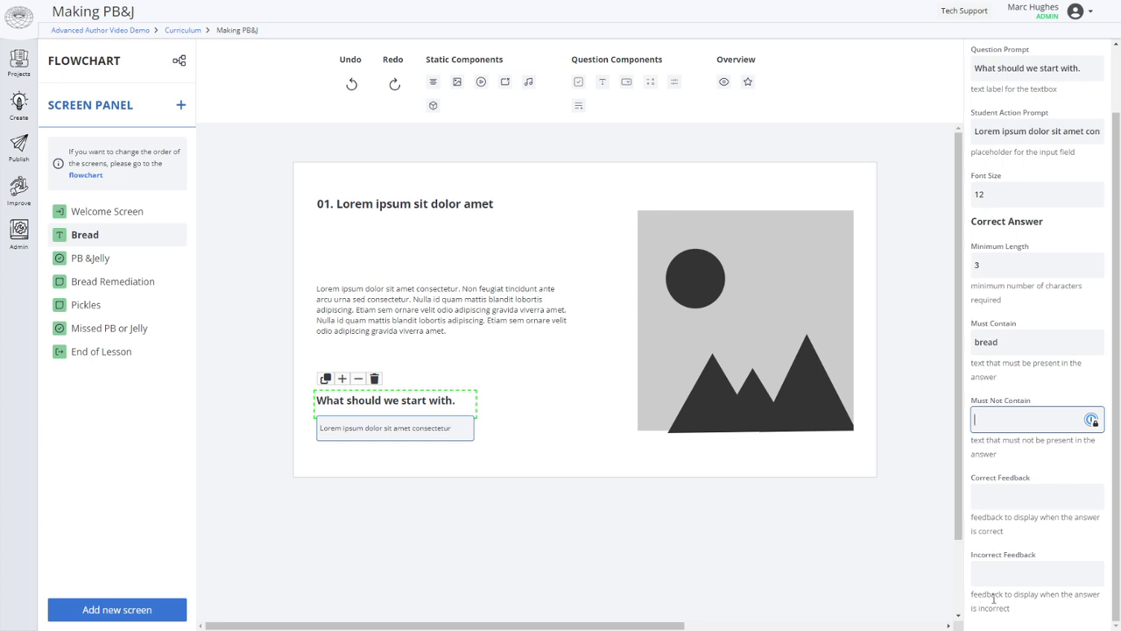
{"action": "left_click", "coordinate": [1012, 497]}
{"action": "left_click", "coordinate": [1016, 571]}
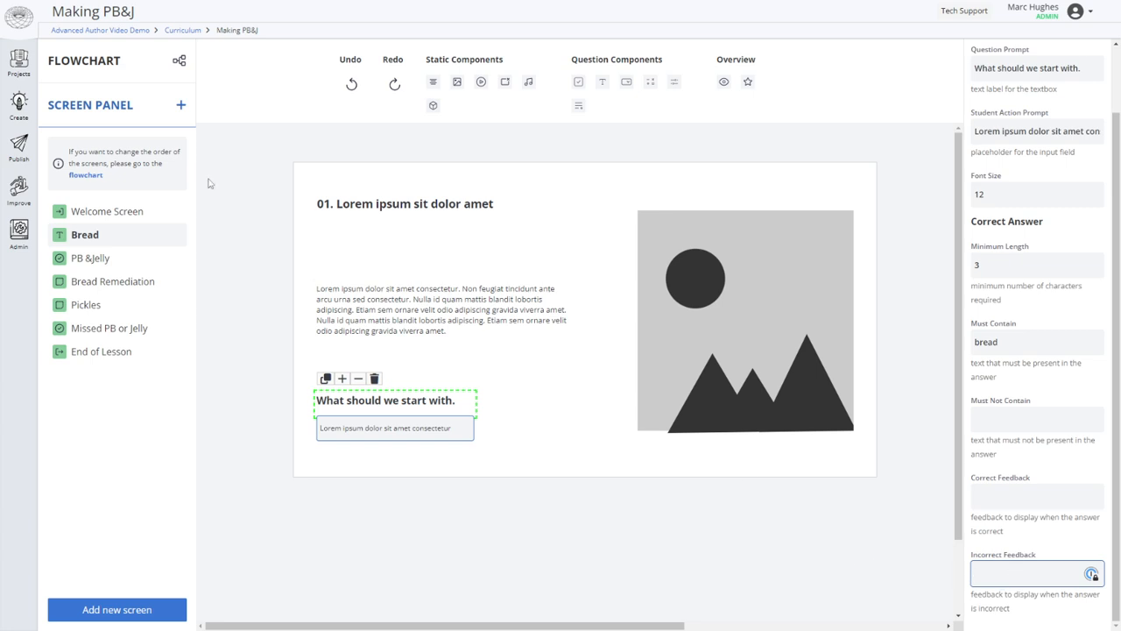
Apply the instructional layout with numbered heading, text and audio beside a large image to the Bread Remediation screen.
{"action": "left_click", "coordinate": [127, 289]}
{"action": "scroll", "coordinate": [644, 214], "scroll_direction": "down", "scroll_amount": 2}
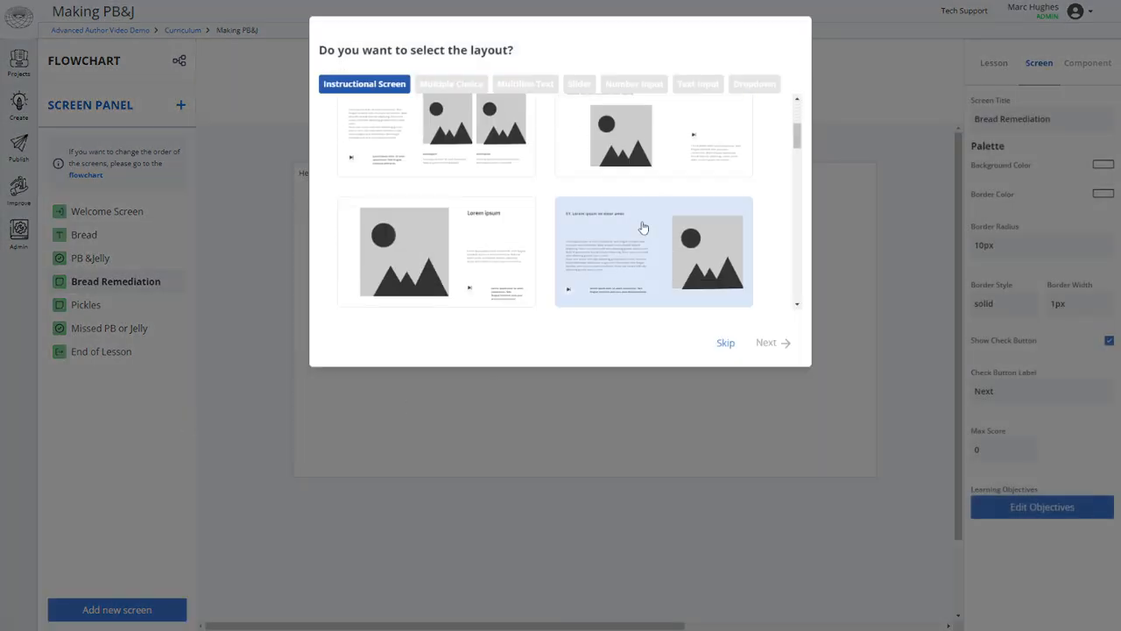
{"action": "left_click", "coordinate": [639, 243]}
{"action": "left_click", "coordinate": [768, 343]}
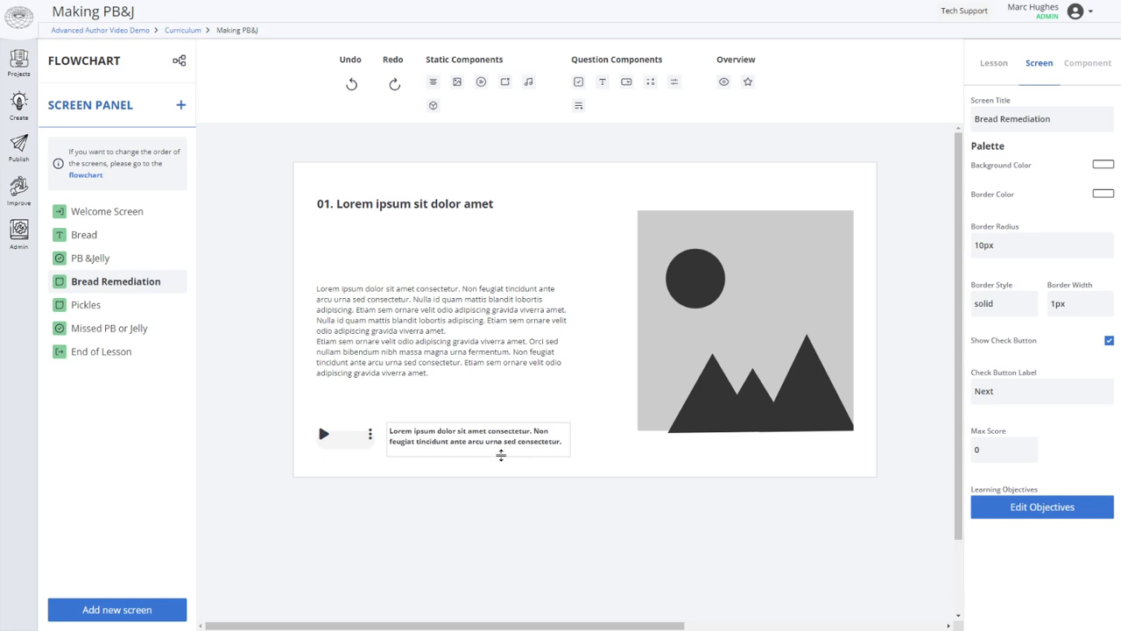
Replace the placeholder heading on the Bread Remediation screen with "Bread Remediation".
{"action": "left_click", "coordinate": [396, 198]}
{"action": "left_click", "coordinate": [324, 171]}
{"action": "key", "text": "ctrl+a"}
{"action": "type", "text": "Bread Remediation"}
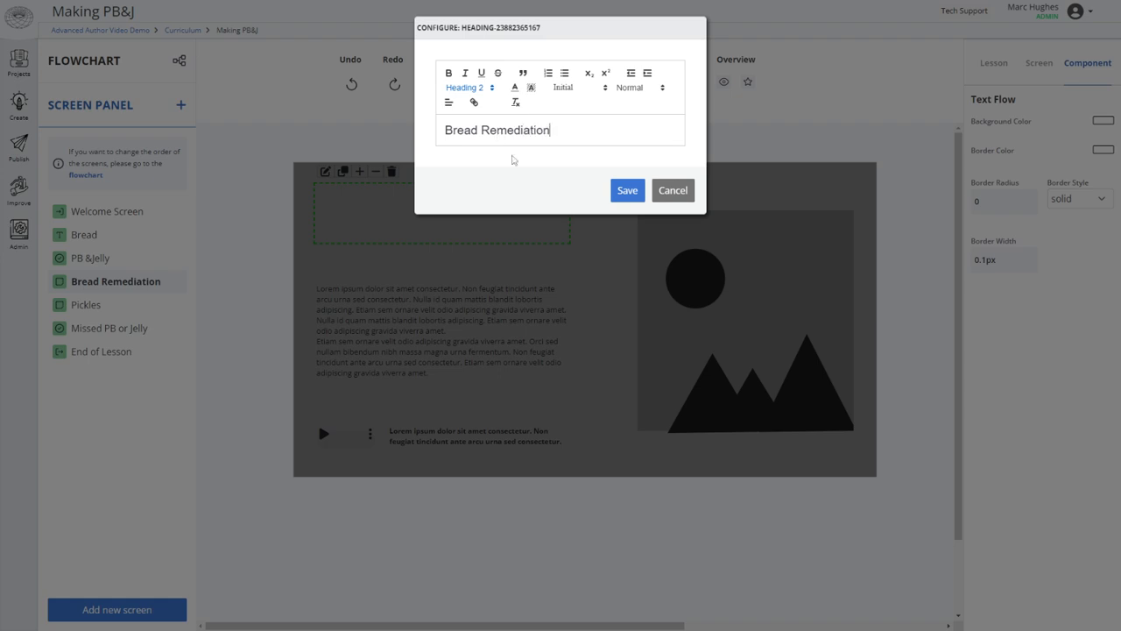
{"action": "left_click", "coordinate": [628, 190]}
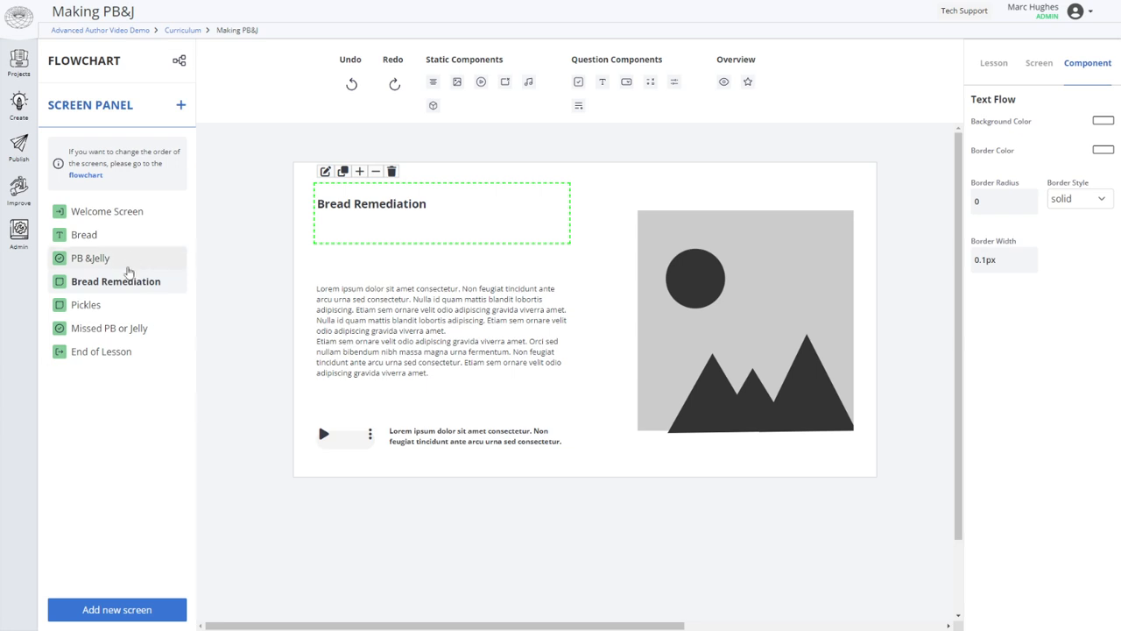
Apply the multiple choice layout with two text columns and Option 1 to 3 checkboxes to the PB &Jelly screen.
{"action": "left_click", "coordinate": [127, 267]}
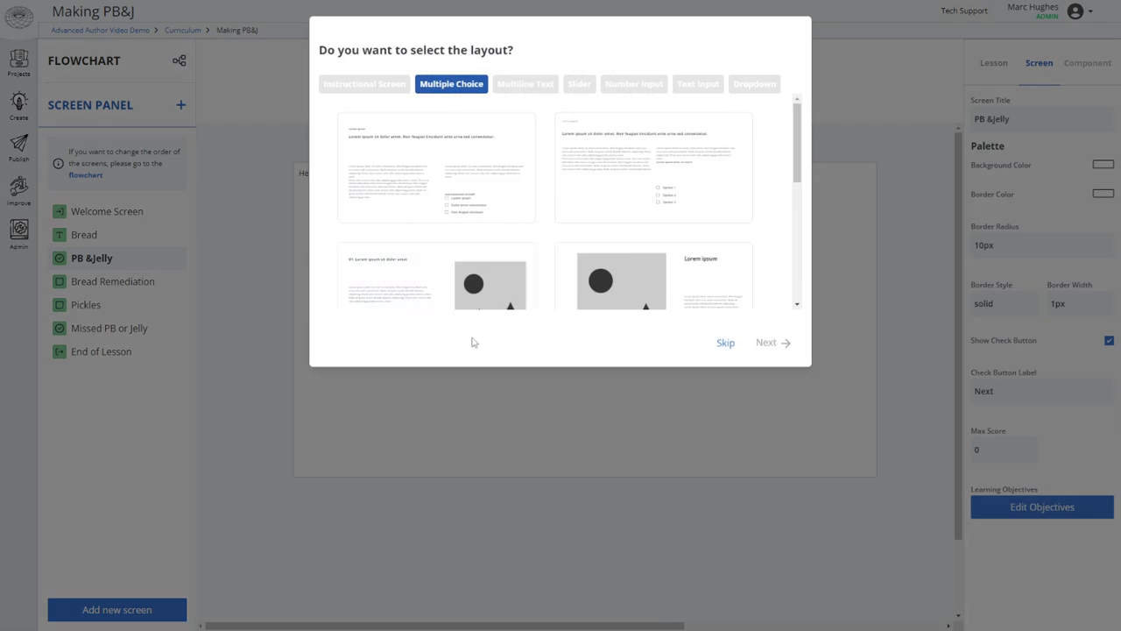
{"action": "left_click", "coordinate": [707, 202]}
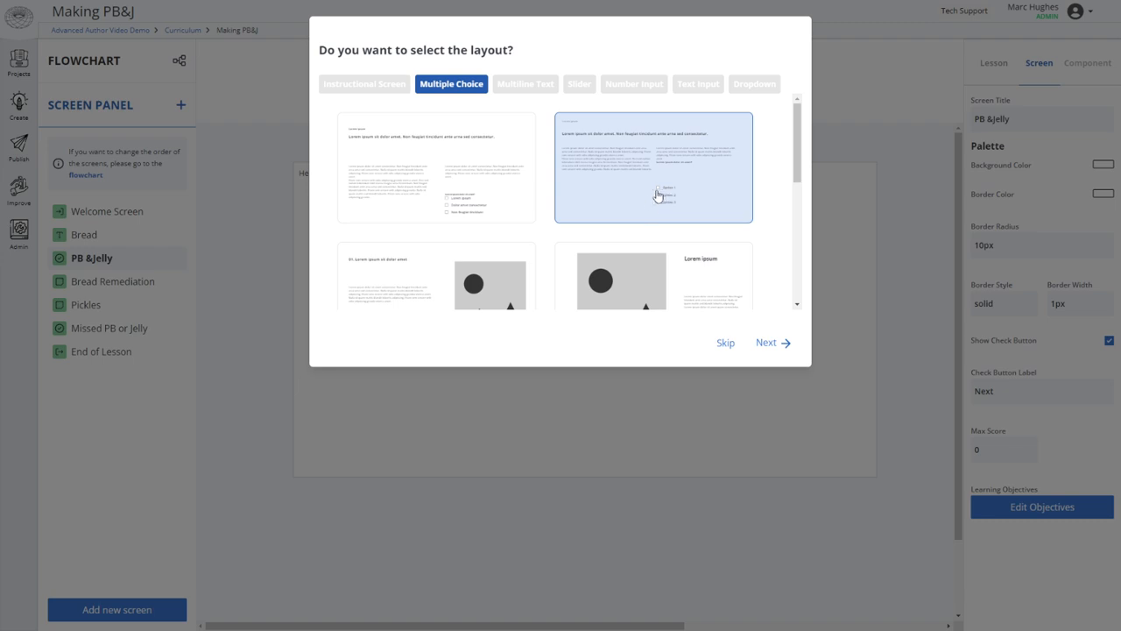
{"action": "left_click", "coordinate": [767, 343]}
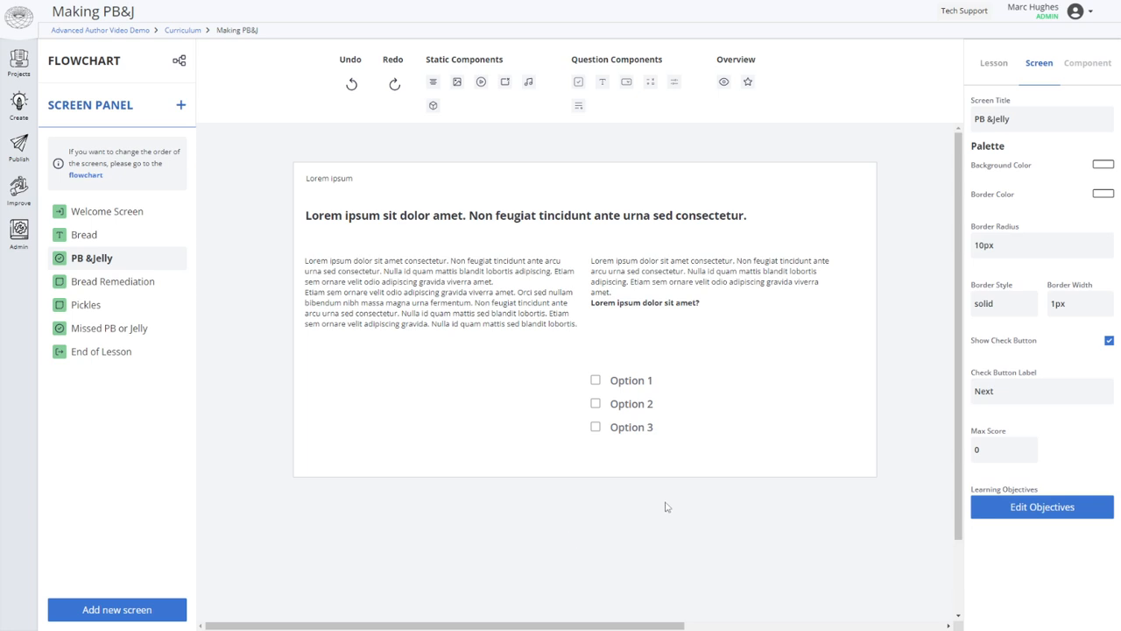
Change the first answer option of the PB &Jelly multiple choice question to "Pickles".
{"action": "left_click", "coordinate": [637, 408]}
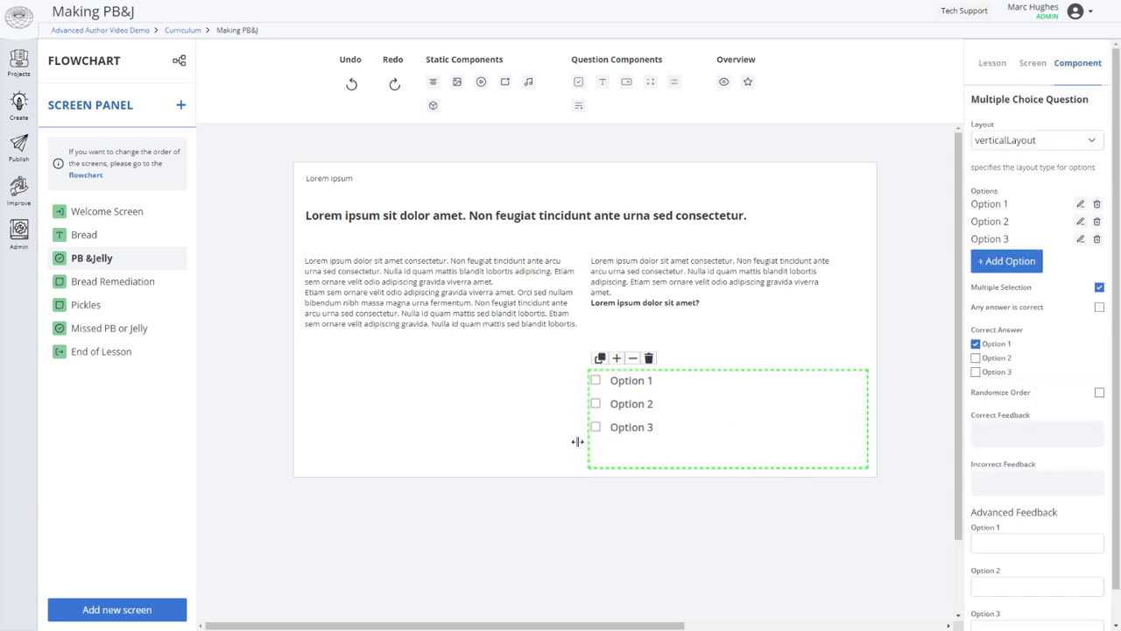
{"action": "left_click", "coordinate": [1080, 203]}
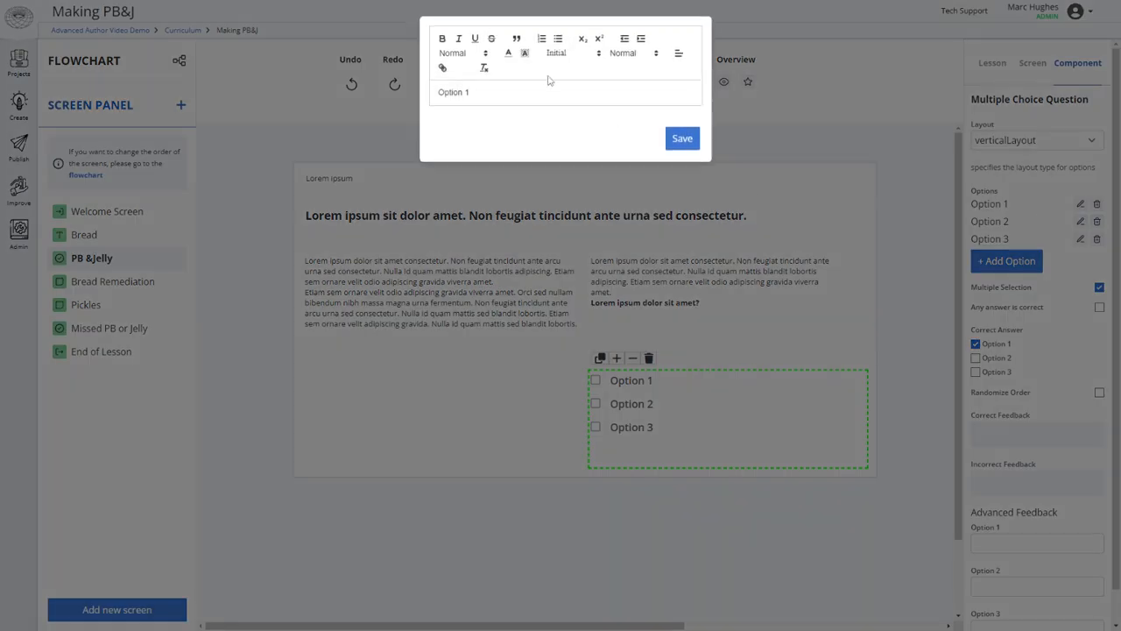
{"action": "key", "text": "ctrl+a"}
{"action": "type", "text": "Pickle"}
{"action": "left_click", "coordinate": [675, 138]}
Change the second answer option of the PB &Jelly question to "Peanut Butter".
{"action": "left_click", "coordinate": [1080, 223]}
{"action": "key", "text": "ctrl+a"}
{"action": "type", "text": "Pean"}
{"action": "key", "text": "BackSpace"}
{"action": "key", "text": "BackSpace"}
{"action": "key", "text": "BackSpace"}
{"action": "type", "text": "eanut Butter"}
{"action": "left_click", "coordinate": [676, 138]}
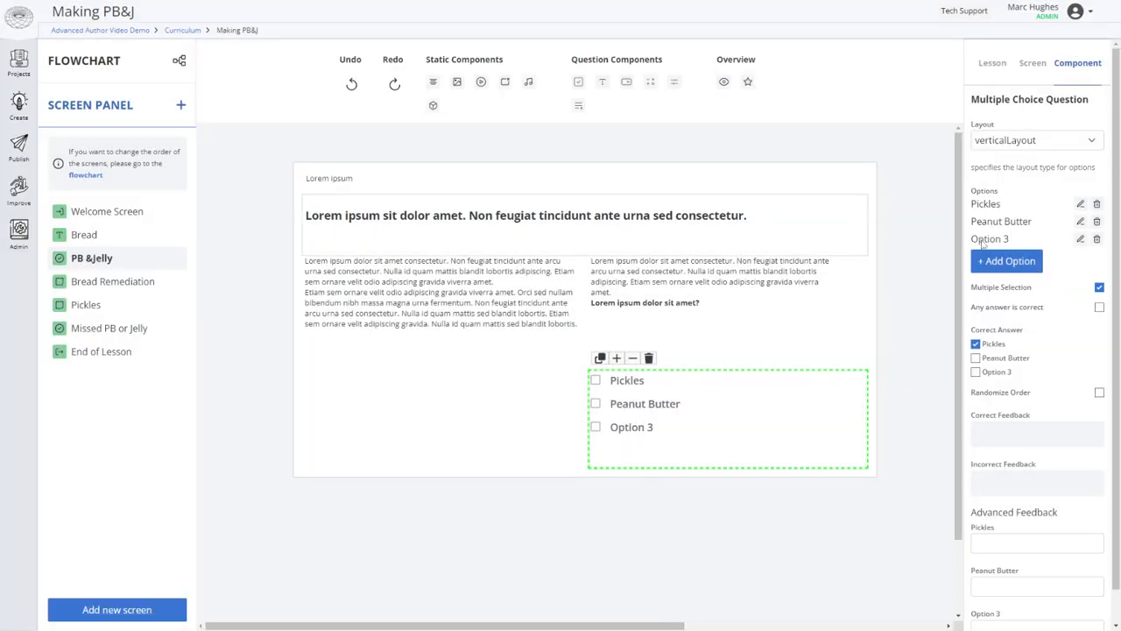
Change the third answer option of the PB &Jelly question to "Jelly".
{"action": "left_click", "coordinate": [1080, 238]}
{"action": "key", "text": "ctrl+a"}
{"action": "type", "text": "Jelly"}
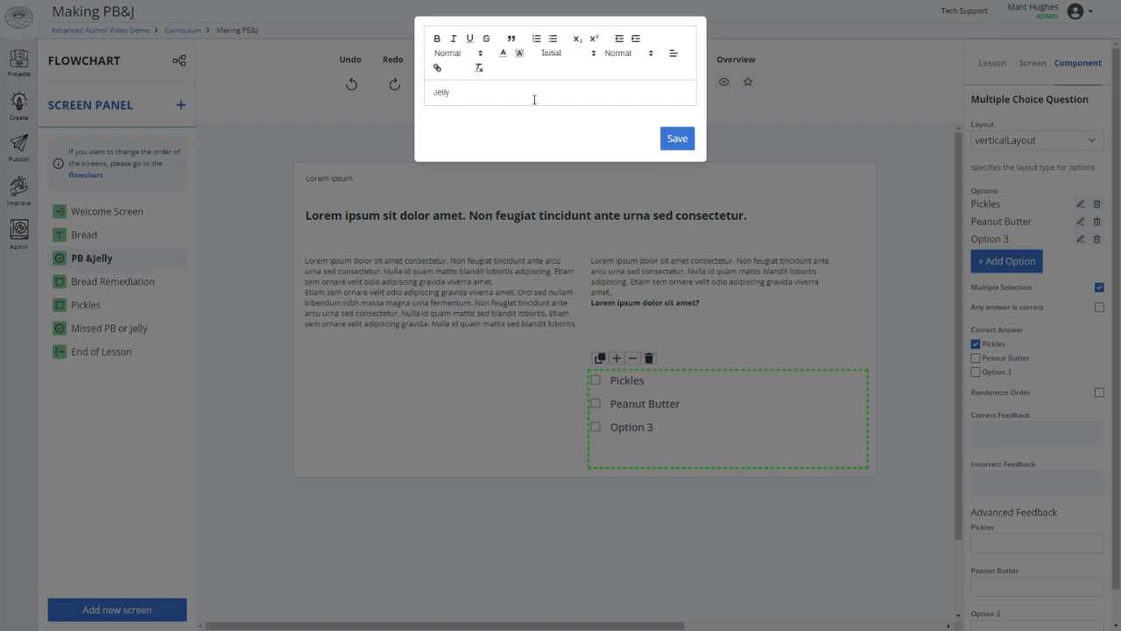
{"action": "left_click", "coordinate": [679, 139]}
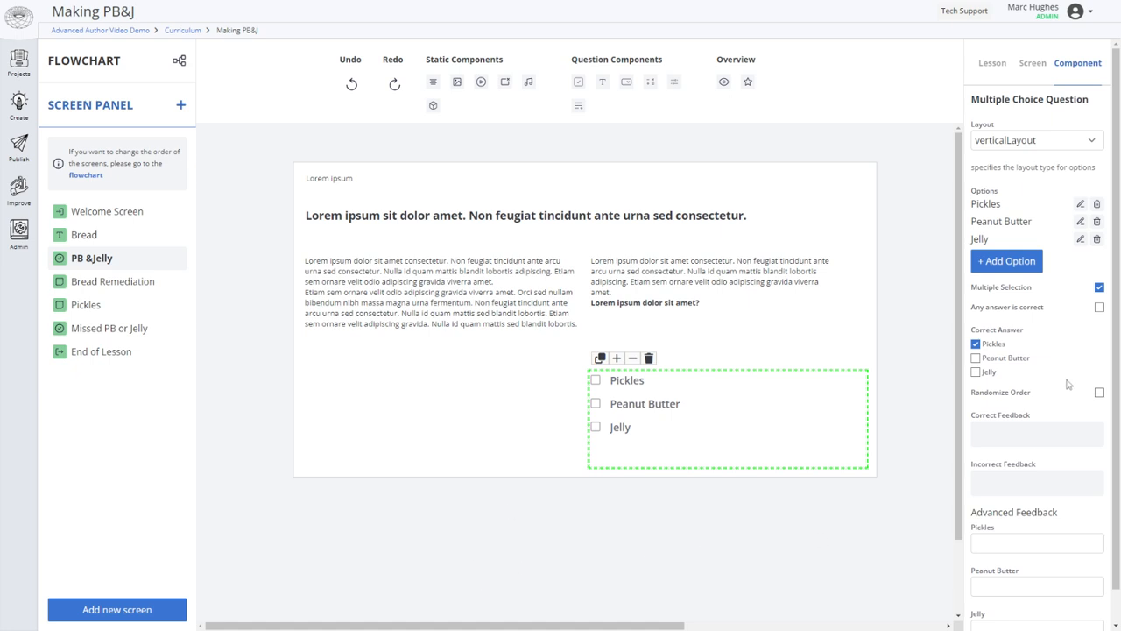
Mark Jelly and Peanut Butter as the correct answers and unmark Pickles.
{"action": "left_click", "coordinate": [976, 372]}
{"action": "left_click", "coordinate": [976, 358]}
{"action": "left_click", "coordinate": [976, 343]}
{"action": "left_click", "coordinate": [898, 312]}
Enter "Ewww, that's pretty gross" as the advanced feedback for the Pickles option.
{"action": "scroll", "coordinate": [924, 313], "scroll_direction": "down", "scroll_amount": 1}
{"action": "scroll", "coordinate": [1021, 329], "scroll_direction": "down", "scroll_amount": 1}
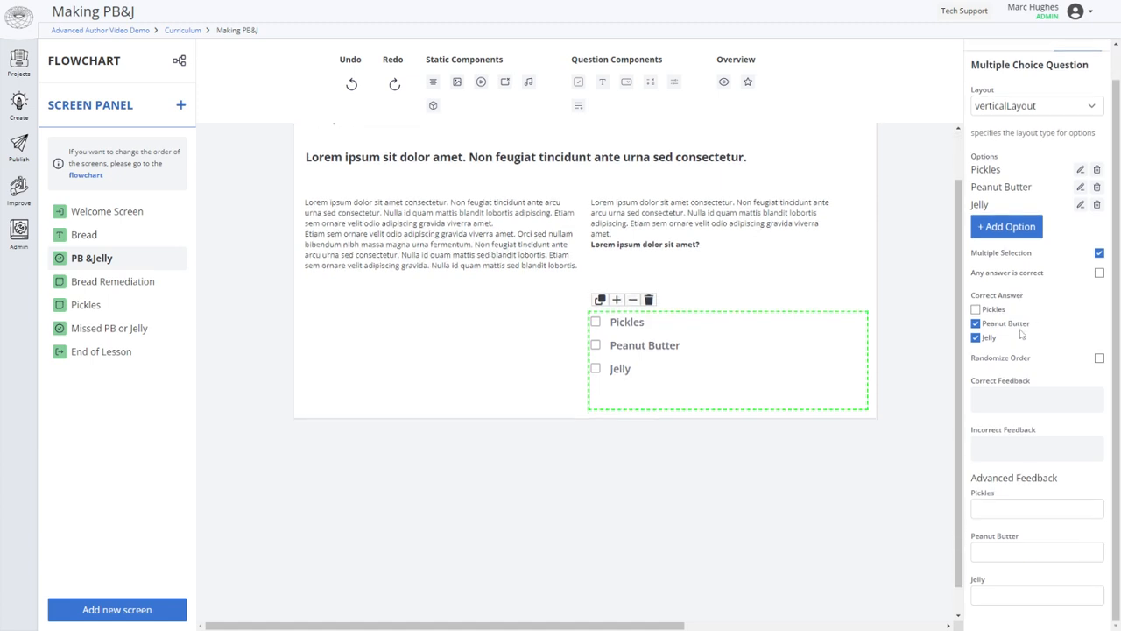
{"action": "left_click", "coordinate": [994, 515]}
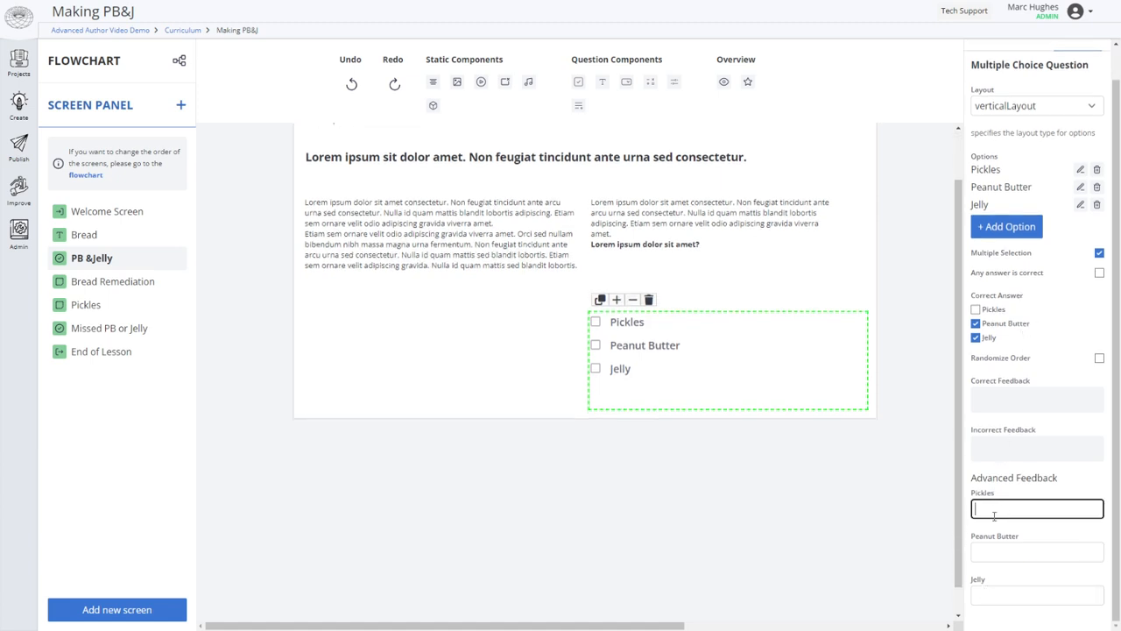
{"action": "type", "text": "Ewww, that's pretty gross"}
Set the incorrect feedback of the PB &Jelly question to "You missed one".
{"action": "left_click", "coordinate": [1013, 452]}
{"action": "type", "text": "Y"}
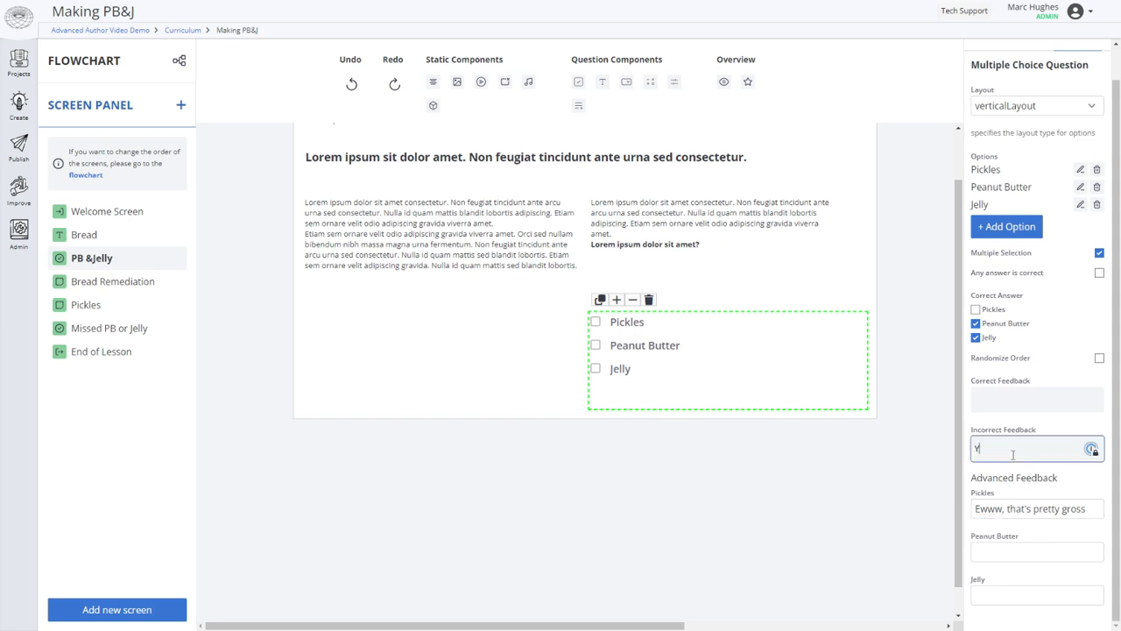
{"action": "type", "text": "ou missed one"}
{"action": "left_click", "coordinate": [300, 512]}
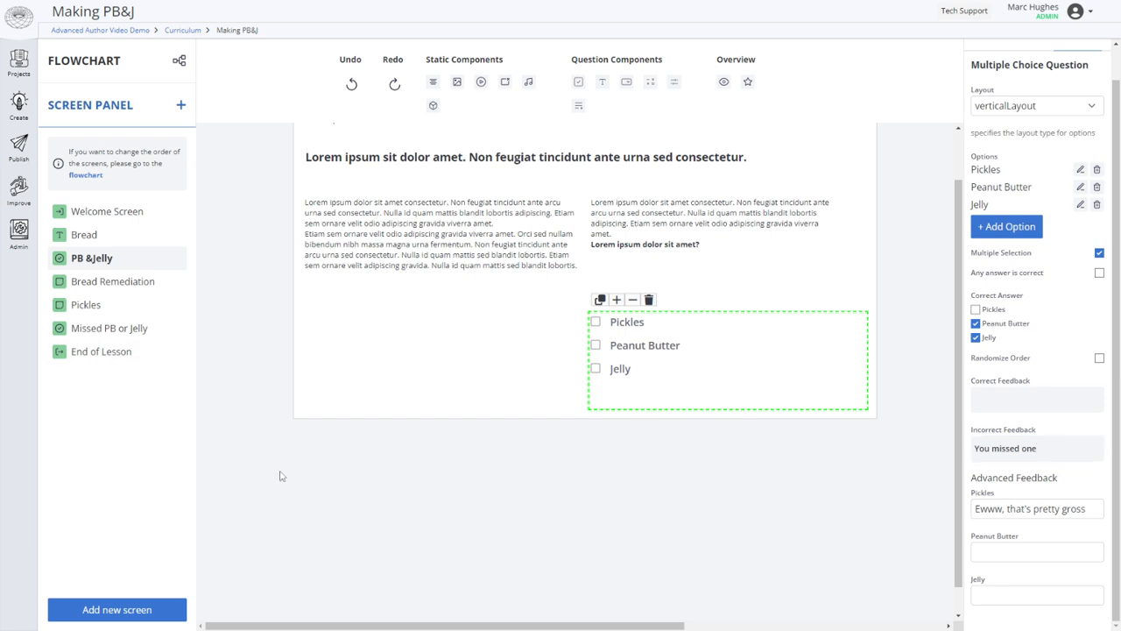
Apply the instructional layout with a heading, a centred image and a caption below it to the Pickles screen.
{"action": "left_click", "coordinate": [92, 306]}
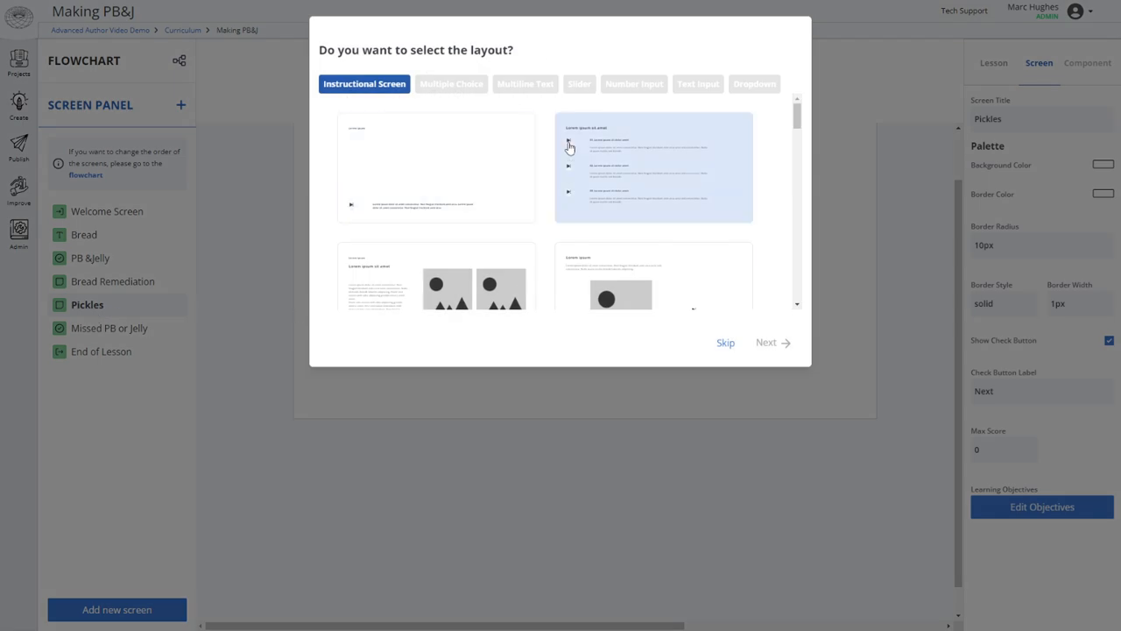
{"action": "scroll", "coordinate": [684, 202], "scroll_direction": "down", "scroll_amount": 5}
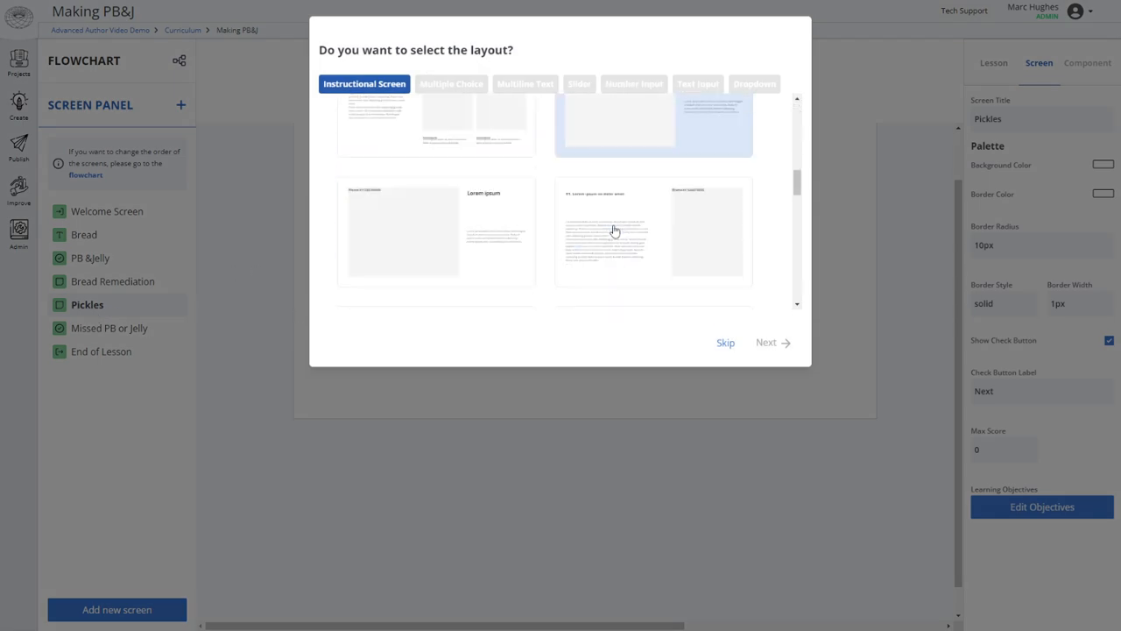
{"action": "left_click", "coordinate": [390, 250]}
{"action": "scroll", "coordinate": [481, 210], "scroll_direction": "down", "scroll_amount": 2}
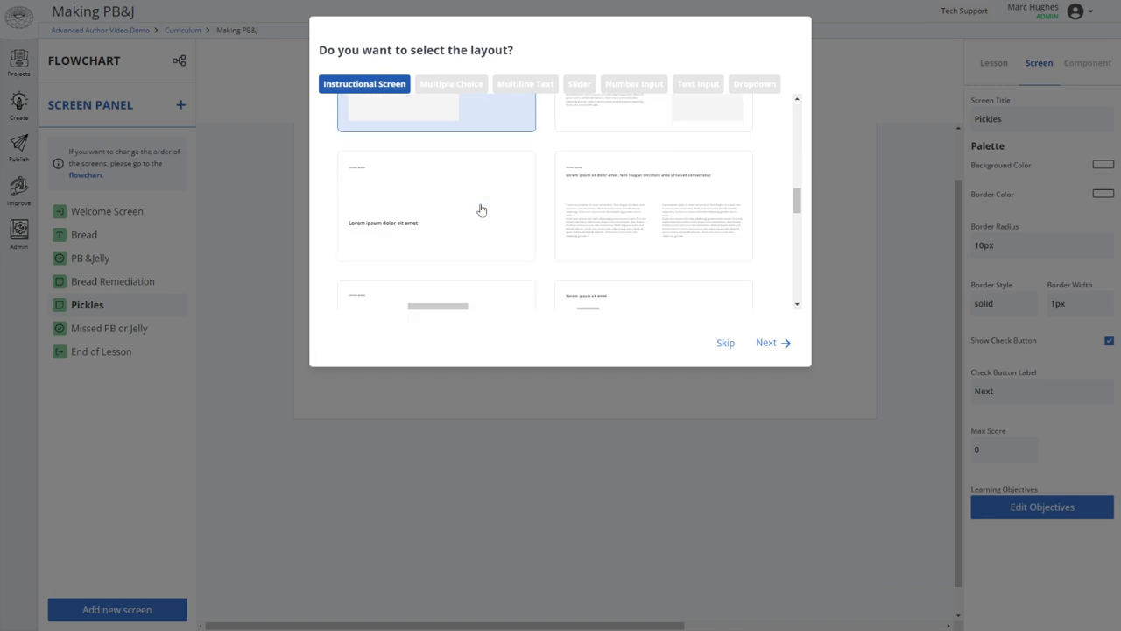
{"action": "scroll", "coordinate": [481, 210], "scroll_direction": "down", "scroll_amount": 1}
{"action": "left_click", "coordinate": [508, 283]}
{"action": "left_click", "coordinate": [770, 345]}
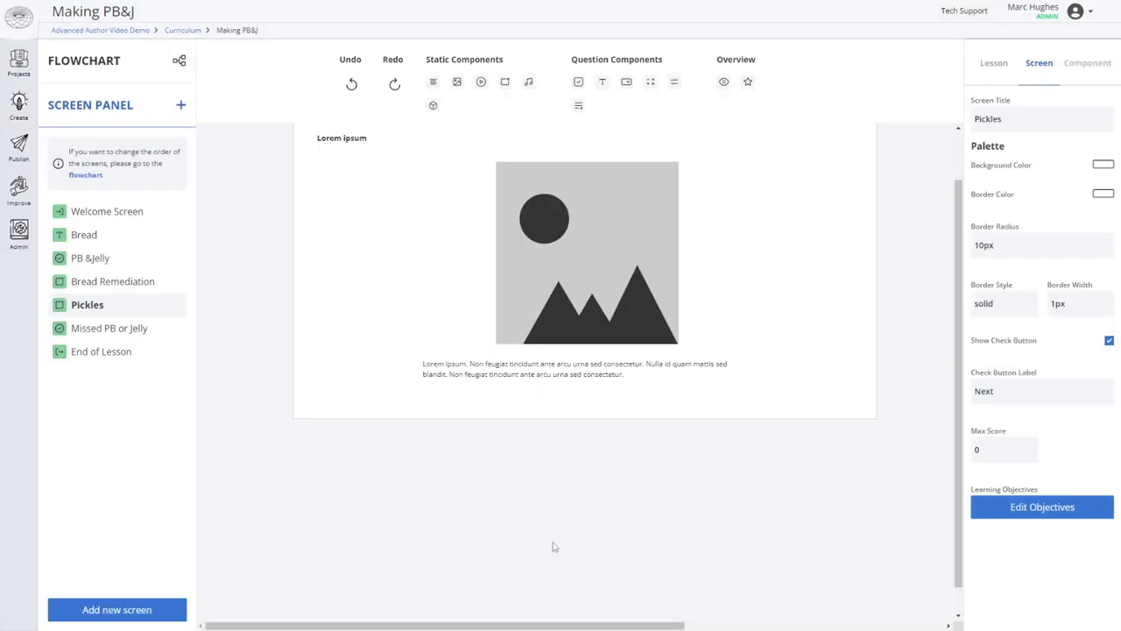
Apply the multiple-choice layout with two text columns to the Missed PB or Jelly screen and change its first answer option to "Pickles".
{"action": "left_click", "coordinate": [110, 328]}
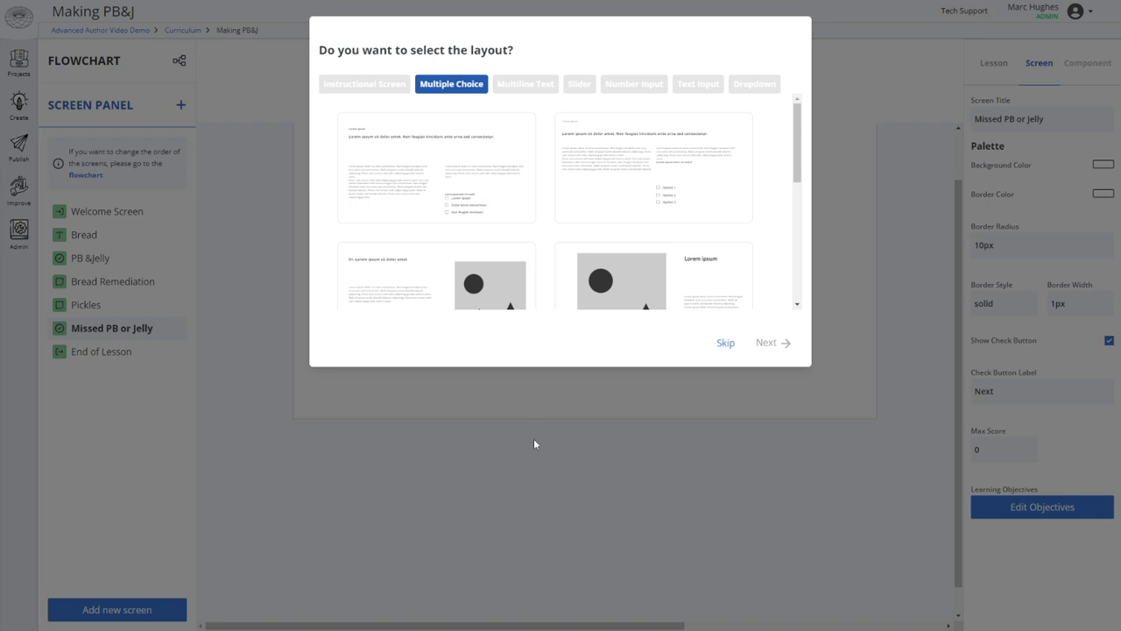
{"action": "left_click", "coordinate": [610, 186]}
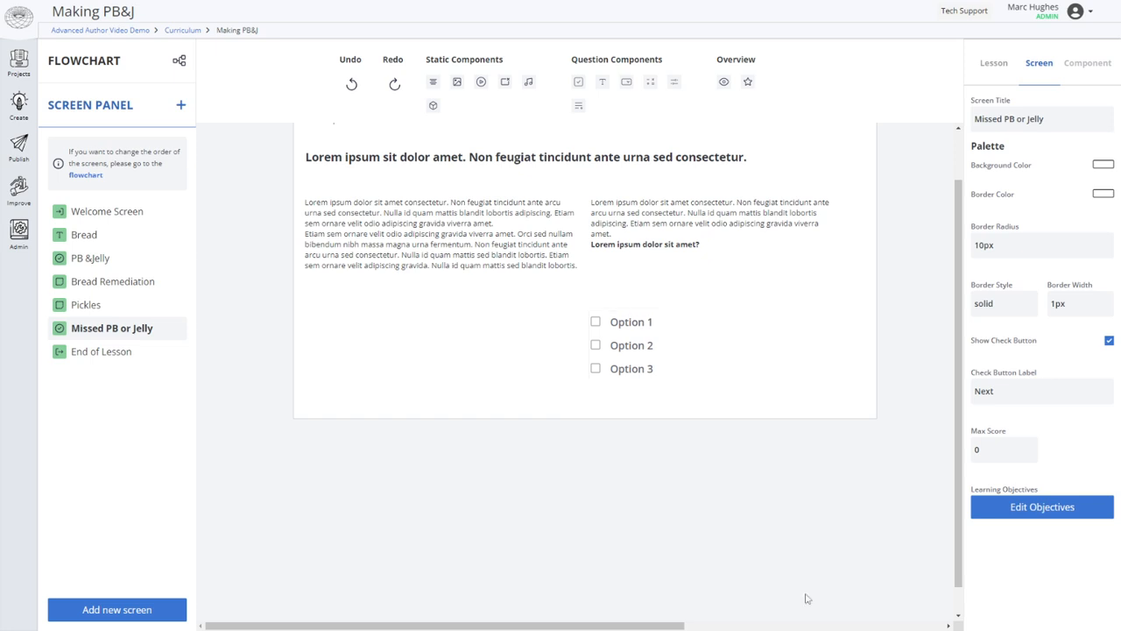
{"action": "left_click", "coordinate": [676, 367]}
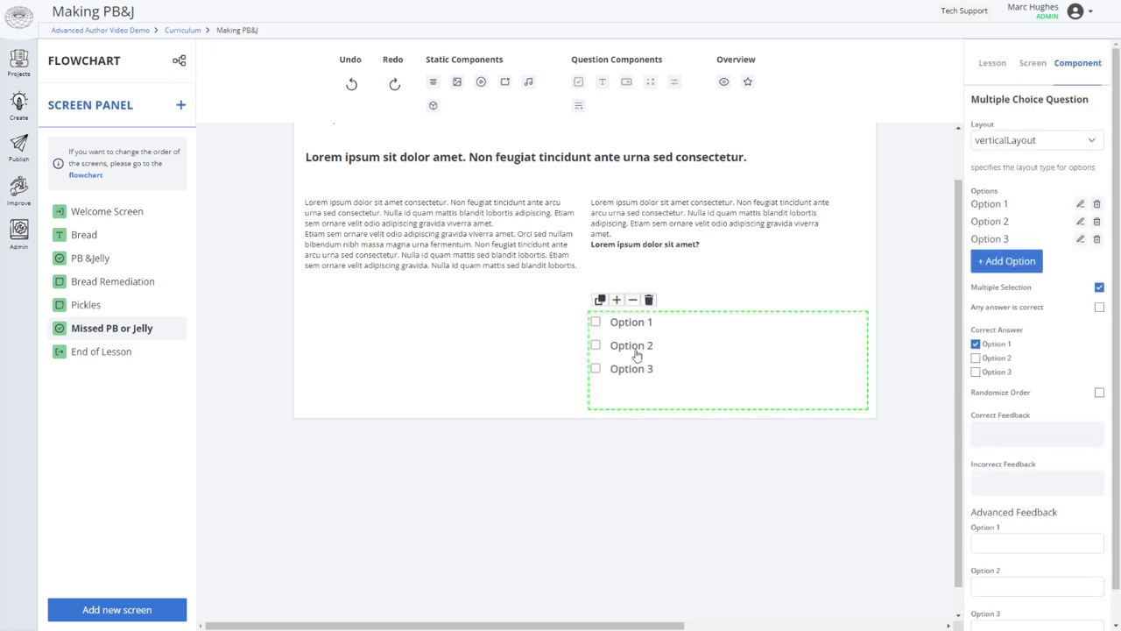
{"action": "left_click", "coordinate": [1081, 203]}
{"action": "triple_click", "coordinate": [555, 89]}
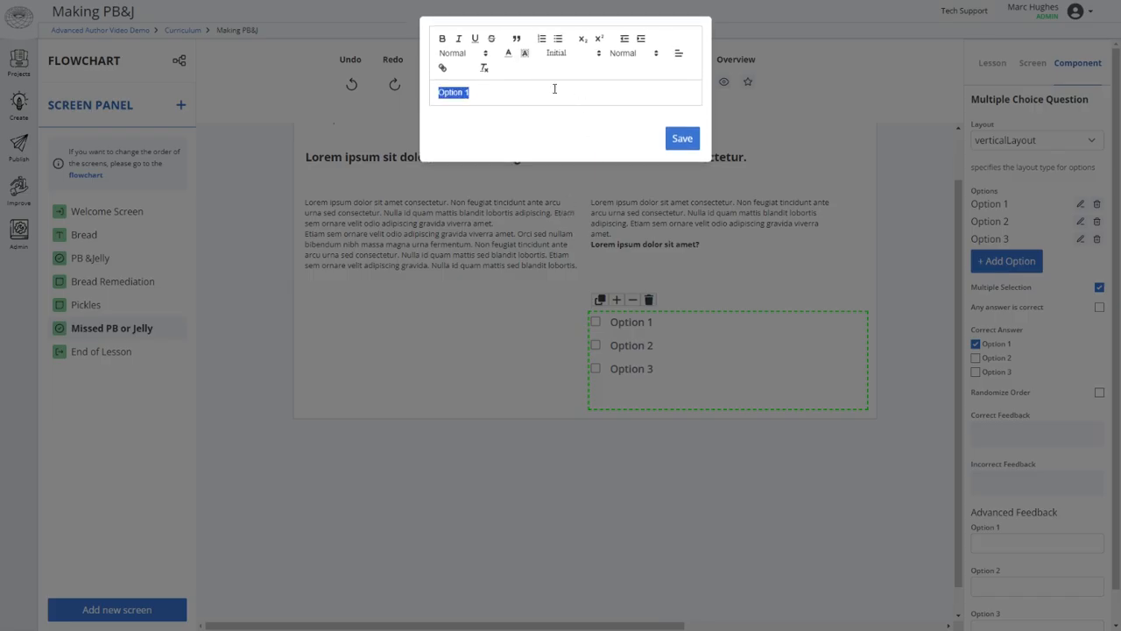
{"action": "type", "text": "Peckel"}
{"action": "left_click", "coordinate": [683, 139]}
Change the second and third answer options of the Missed PB or Jelly question to "Peanut Butter" and "Jelly".
{"action": "left_click", "coordinate": [1080, 221]}
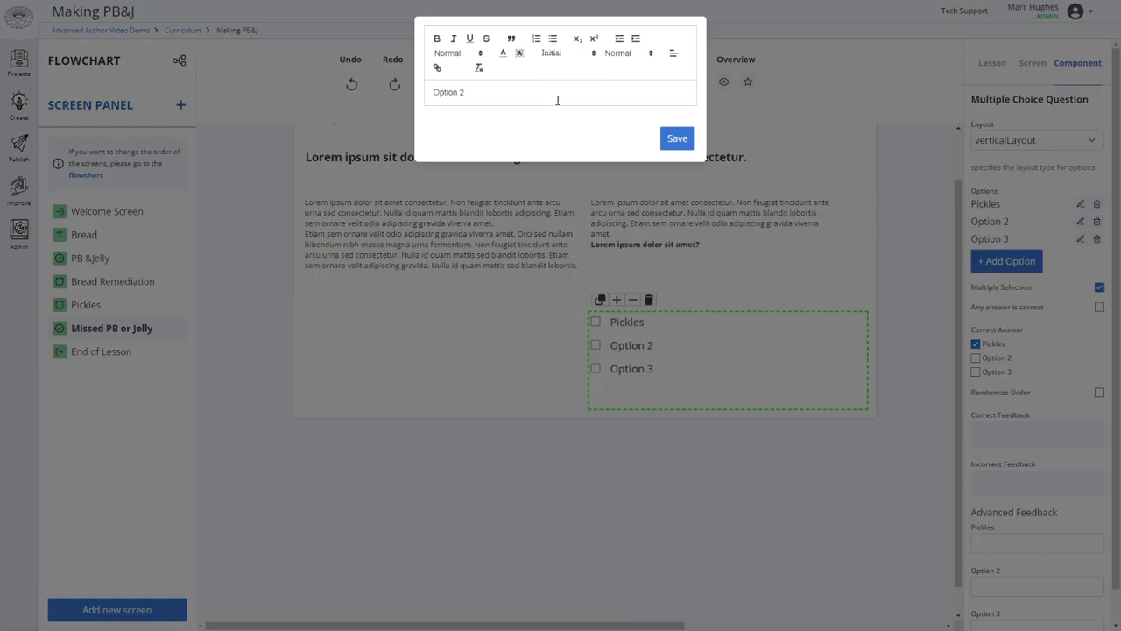
{"action": "key", "text": "ctrl+a"}
{"action": "type", "text": "P"}
{"action": "left_click", "coordinate": [677, 139]}
{"action": "left_click", "coordinate": [1081, 239]}
{"action": "key", "text": "ctrl+a"}
{"action": "type", "text": "J"}
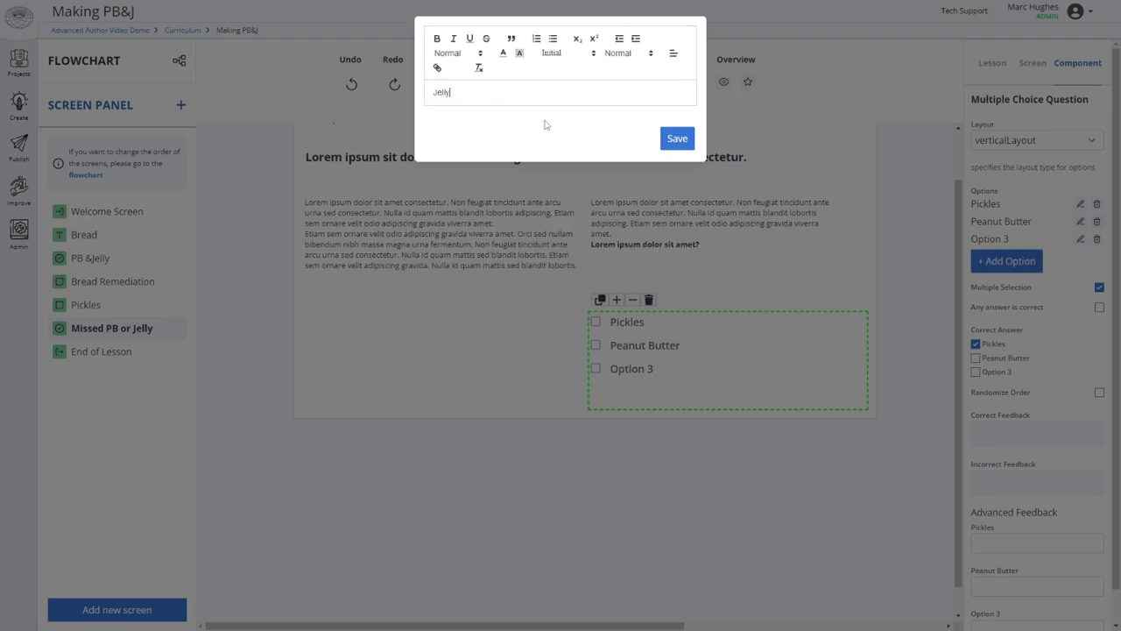
{"action": "left_click", "coordinate": [671, 144]}
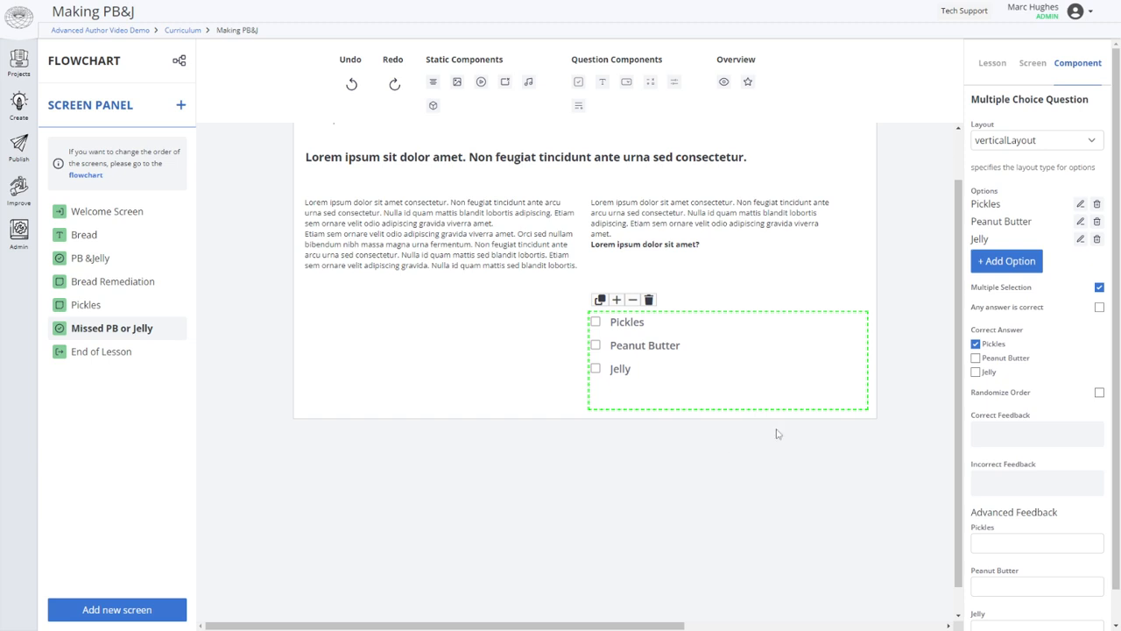
{"action": "scroll", "coordinate": [1015, 392], "scroll_direction": "down", "scroll_amount": 1}
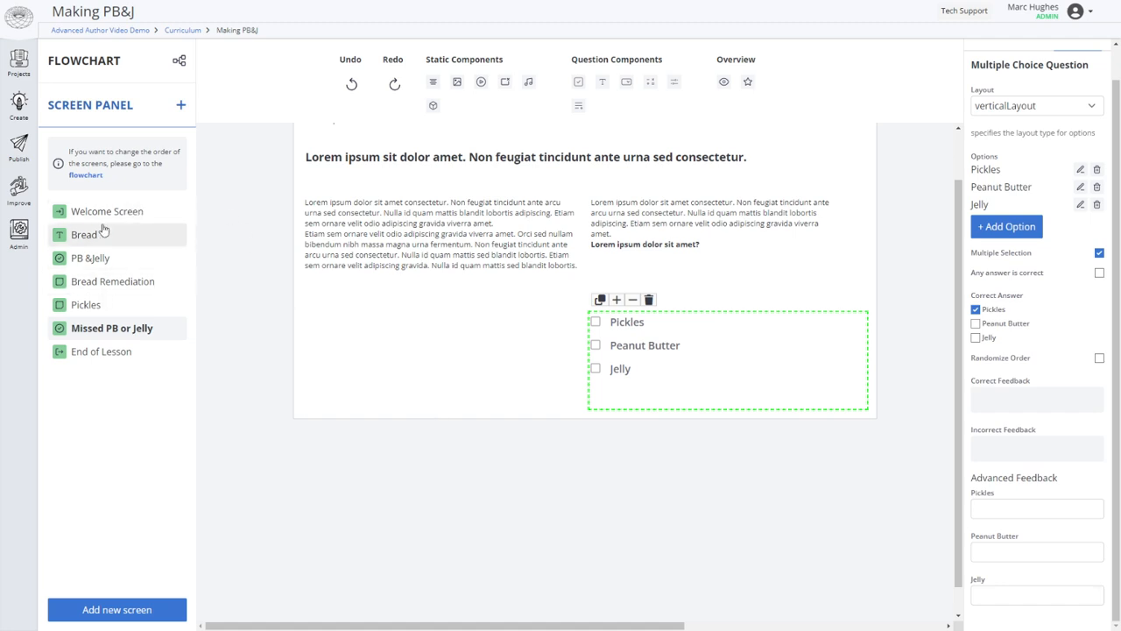
Apply the instructional layout with a numbered heading and body text beside one large image to the End of Lesson screen.
{"action": "left_click", "coordinate": [94, 354]}
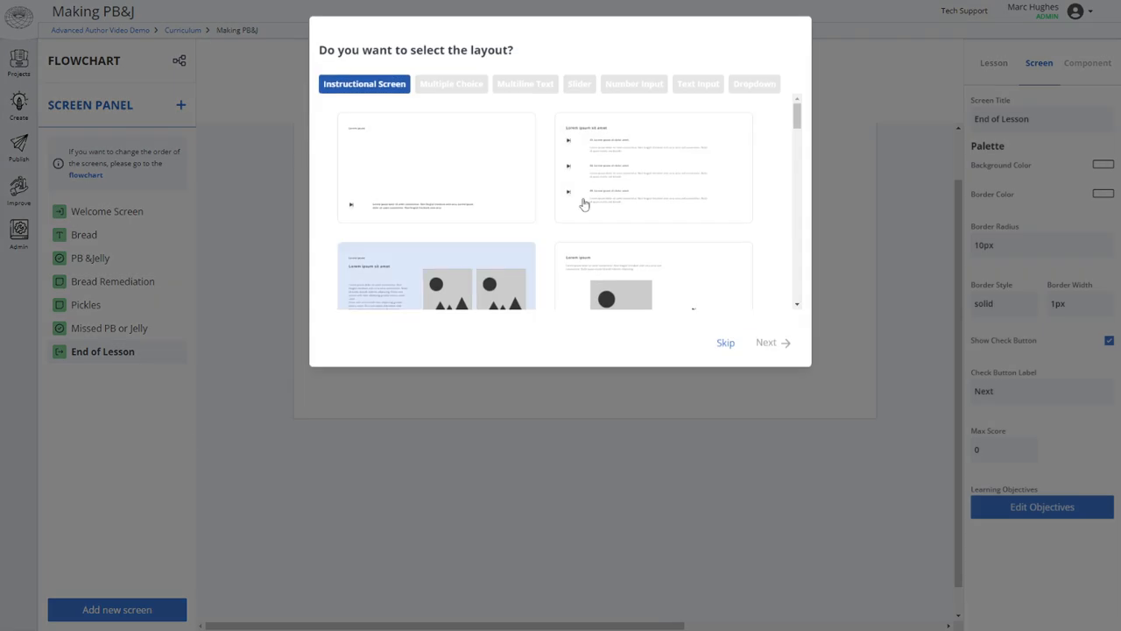
{"action": "scroll", "coordinate": [738, 277], "scroll_direction": "down", "scroll_amount": 2}
{"action": "scroll", "coordinate": [738, 277], "scroll_direction": "down", "scroll_amount": 3}
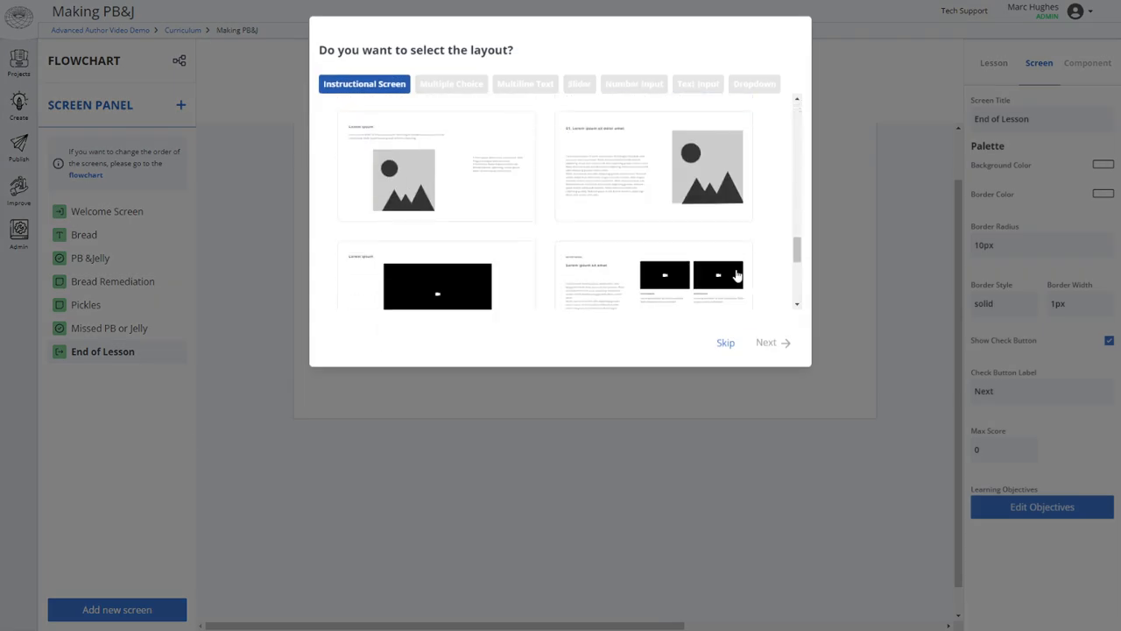
{"action": "left_click", "coordinate": [773, 343]}
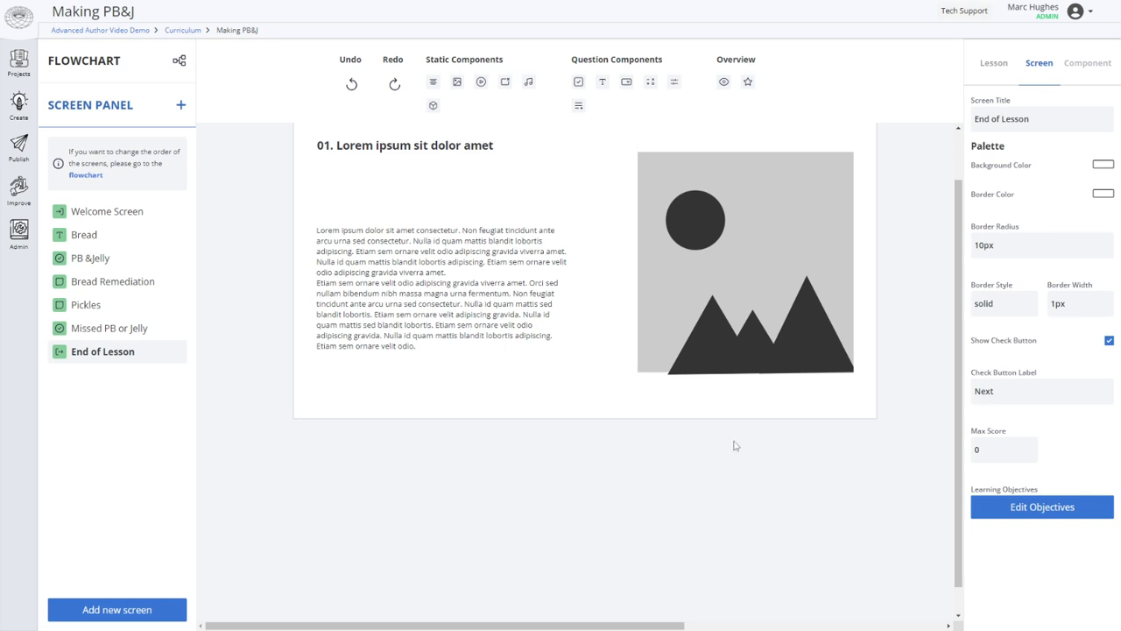
Replace the heading text on the End of Lesson screen with "End of lesson".
{"action": "left_click", "coordinate": [397, 141]}
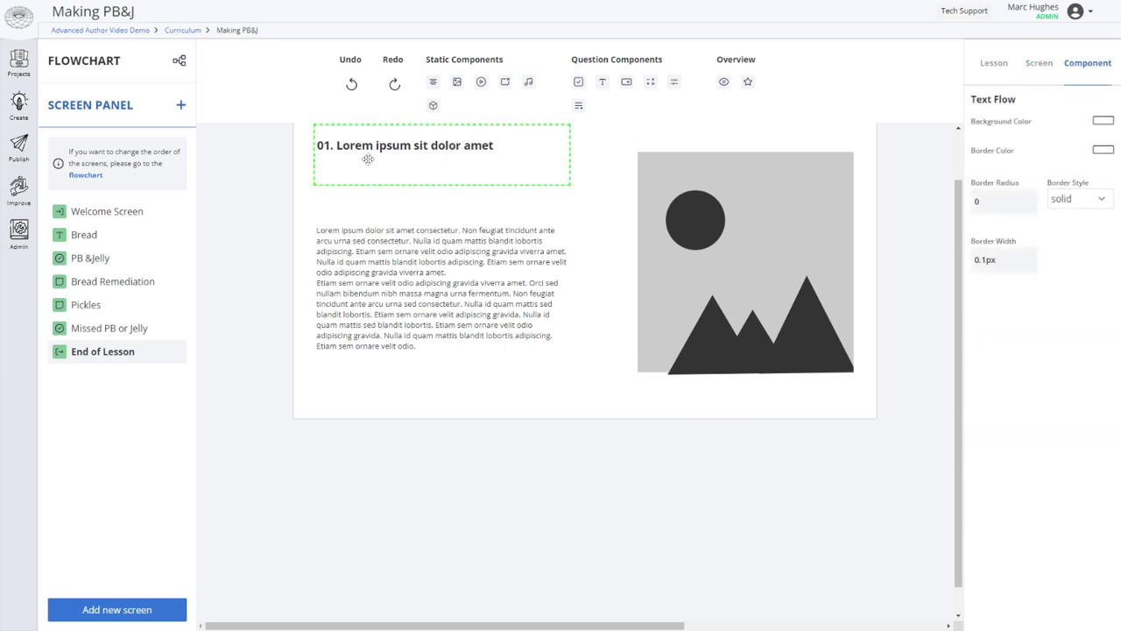
{"action": "scroll", "coordinate": [250, 229], "scroll_direction": "up", "scroll_amount": 1}
{"action": "left_click", "coordinate": [325, 172]}
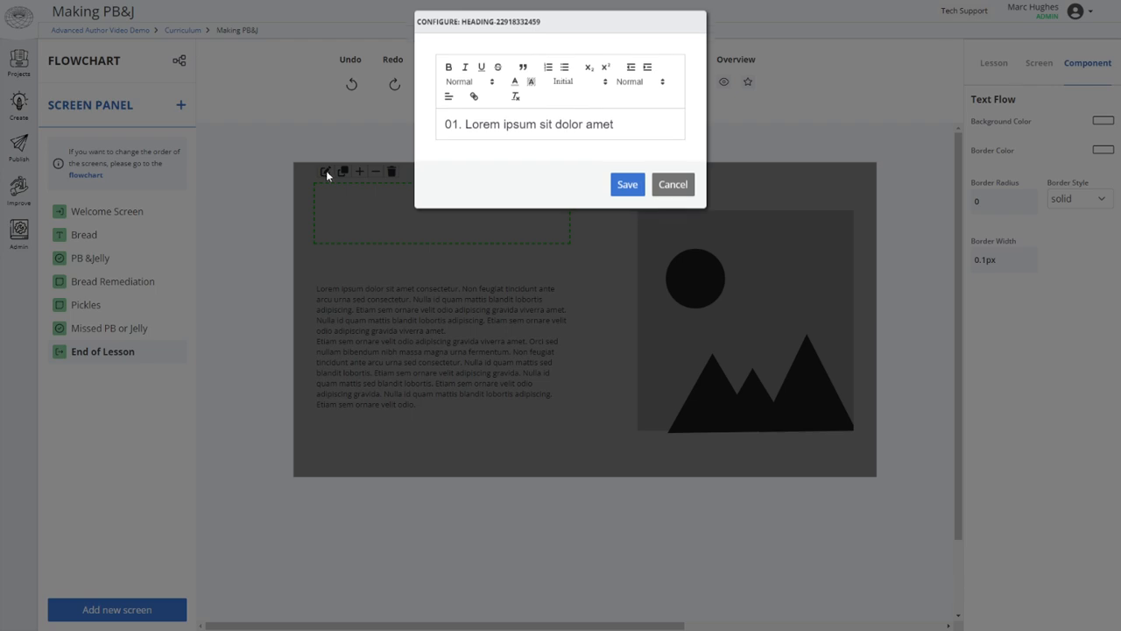
{"action": "triple_click", "coordinate": [528, 129]}
{"action": "type", "text": "En"}
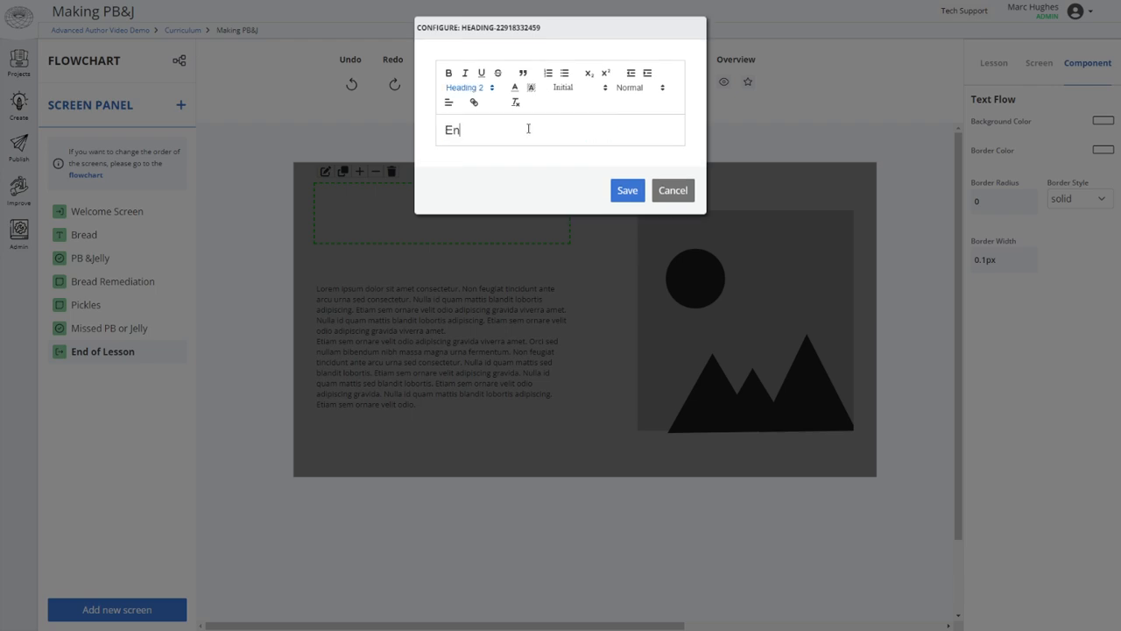
{"action": "type", "text": "d of lesson"}
{"action": "left_click", "coordinate": [627, 190]}
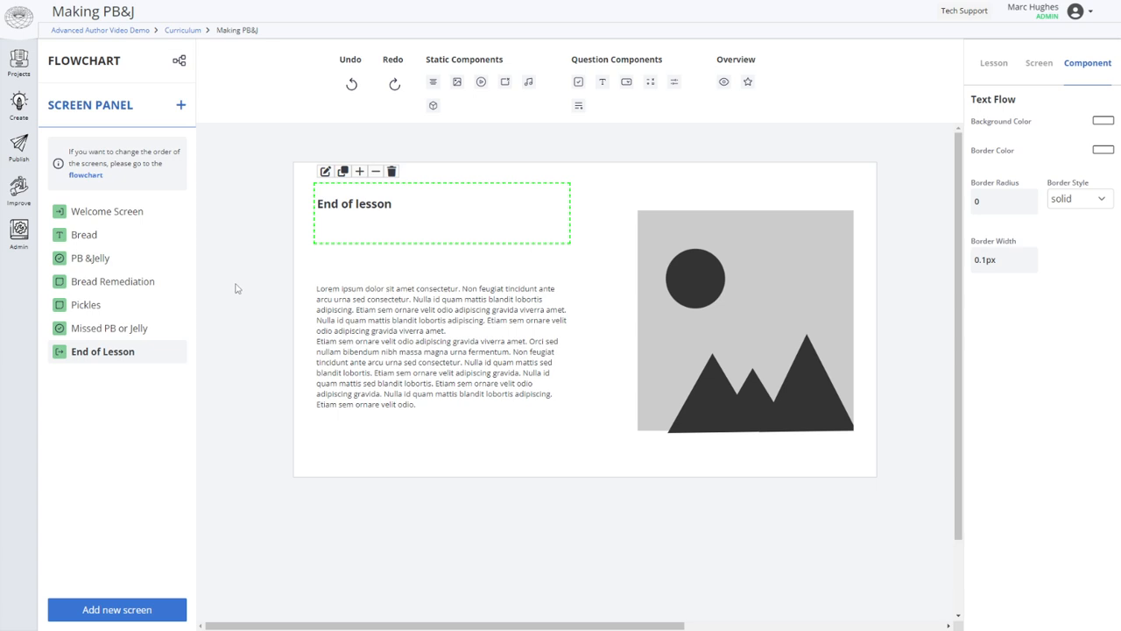
In the lesson flowchart, set the Bread screen's rule leading to PB &Jelly to apply when the answer is Correct.
{"action": "left_click", "coordinate": [78, 68]}
{"action": "mouse_move", "coordinate": [635, 216]}
{"action": "left_mouse_down"}
{"action": "mouse_move", "coordinate": [661, 215]}
{"action": "mouse_move", "coordinate": [651, 217]}
{"action": "left_mouse_up"}
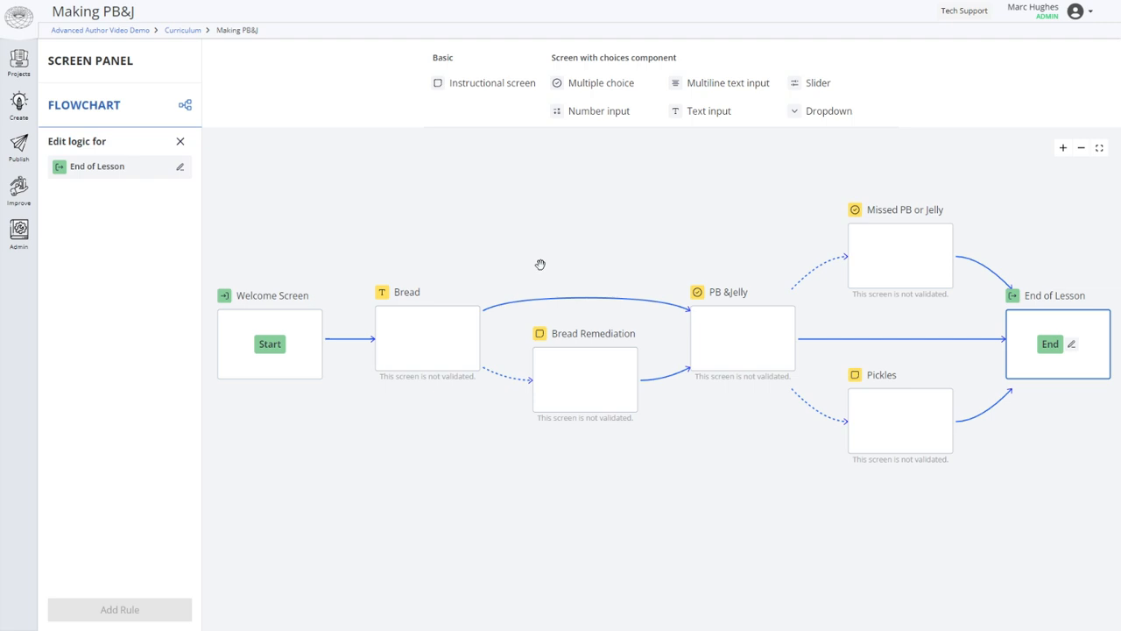
{"action": "left_click", "coordinate": [403, 367]}
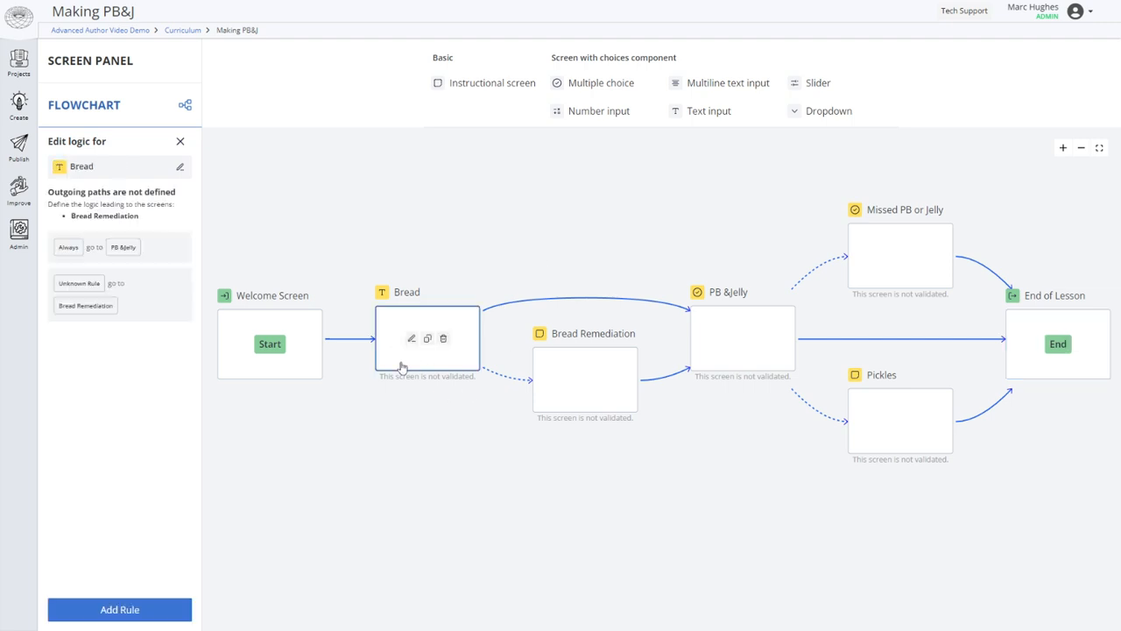
{"action": "mouse_move", "coordinate": [20, 191]}
{"action": "left_click", "coordinate": [156, 253]}
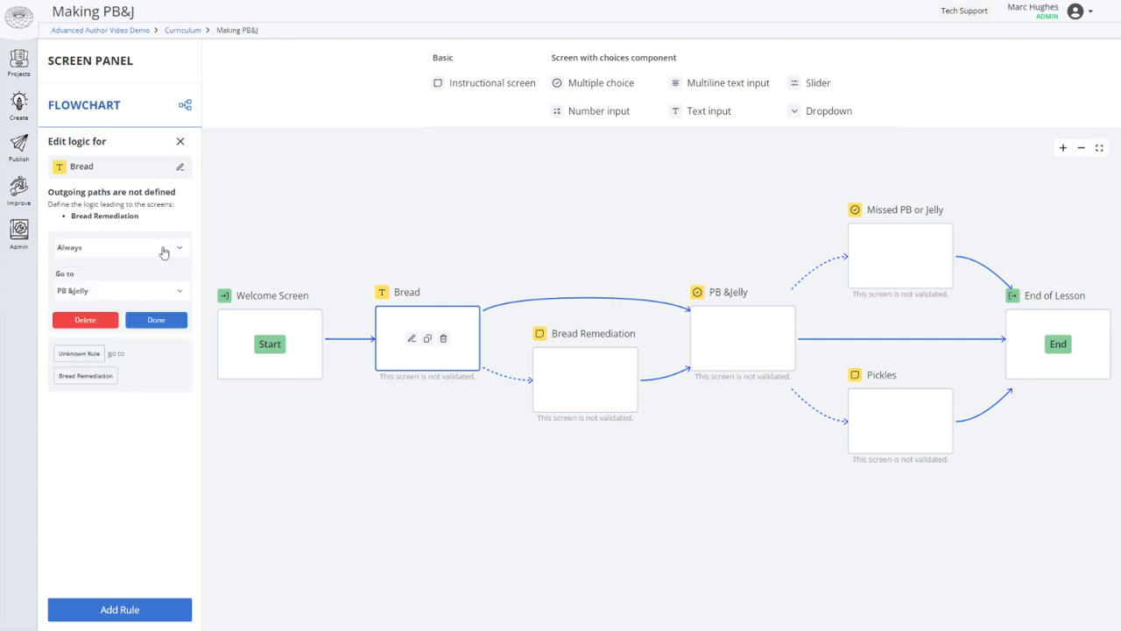
{"action": "left_click", "coordinate": [95, 258]}
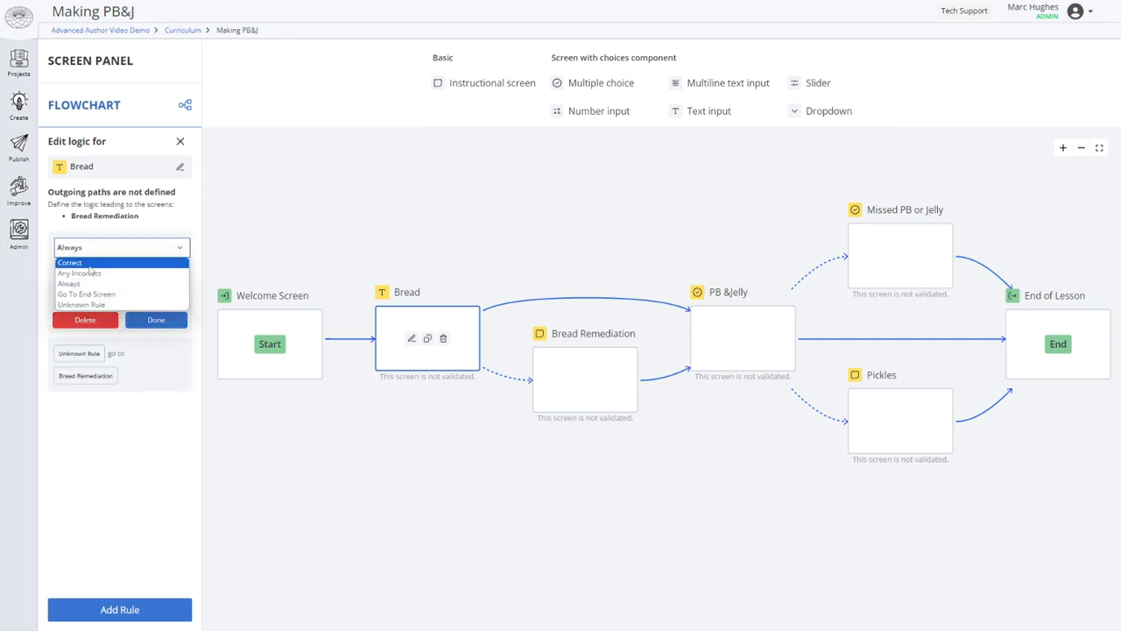
{"action": "left_click", "coordinate": [92, 267]}
{"action": "left_click", "coordinate": [156, 329]}
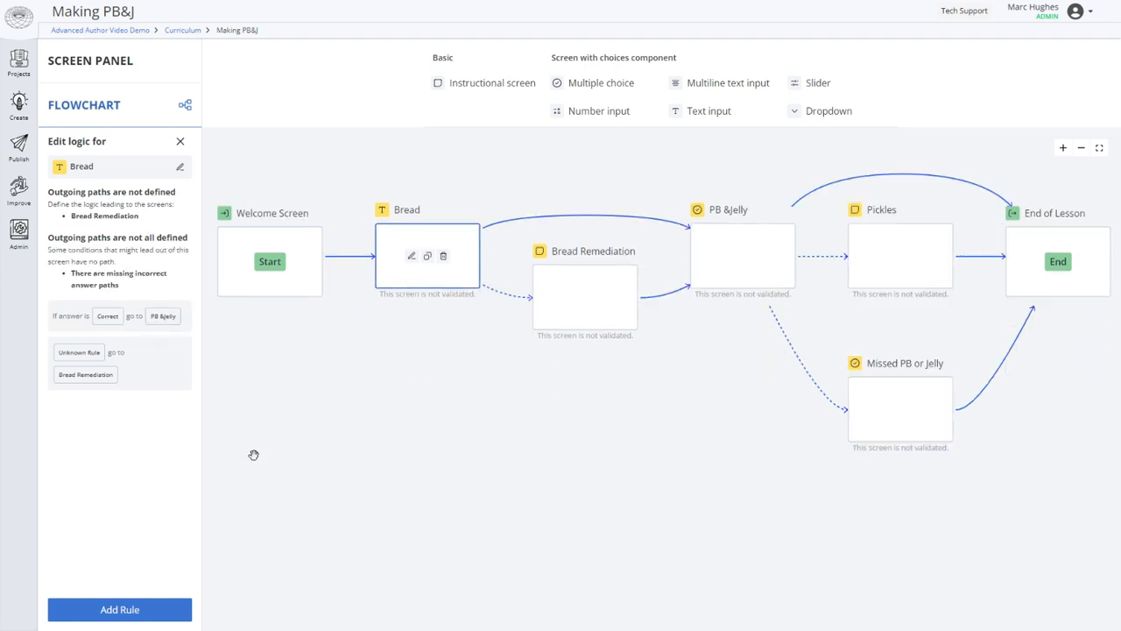
Set the Bread screen's unknown rule to send Any Incorrect answer to Bread Remediation.
{"action": "left_click", "coordinate": [149, 384]}
{"action": "left_click", "coordinate": [97, 352]}
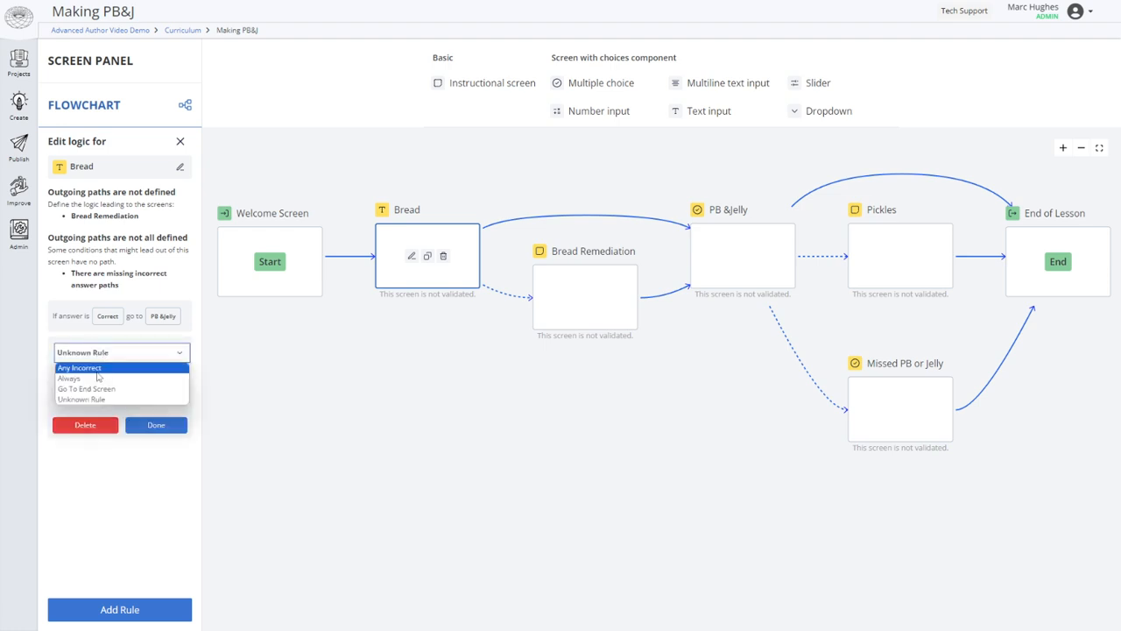
{"action": "left_click", "coordinate": [97, 368]}
{"action": "left_click", "coordinate": [118, 407]}
{"action": "left_click", "coordinate": [118, 409]}
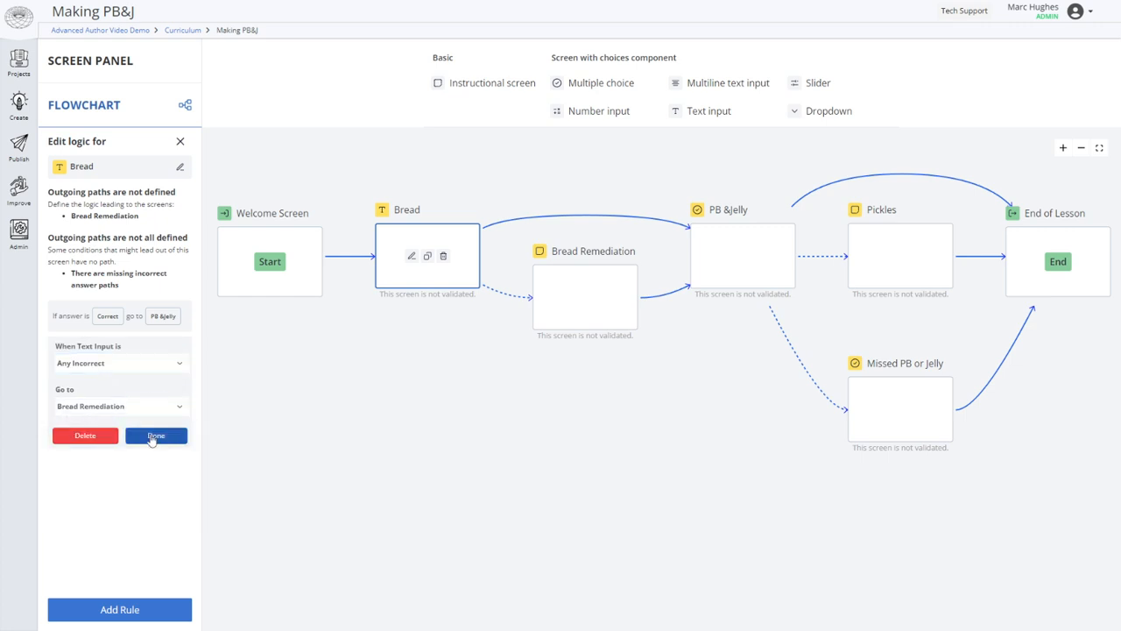
{"action": "left_click", "coordinate": [155, 437]}
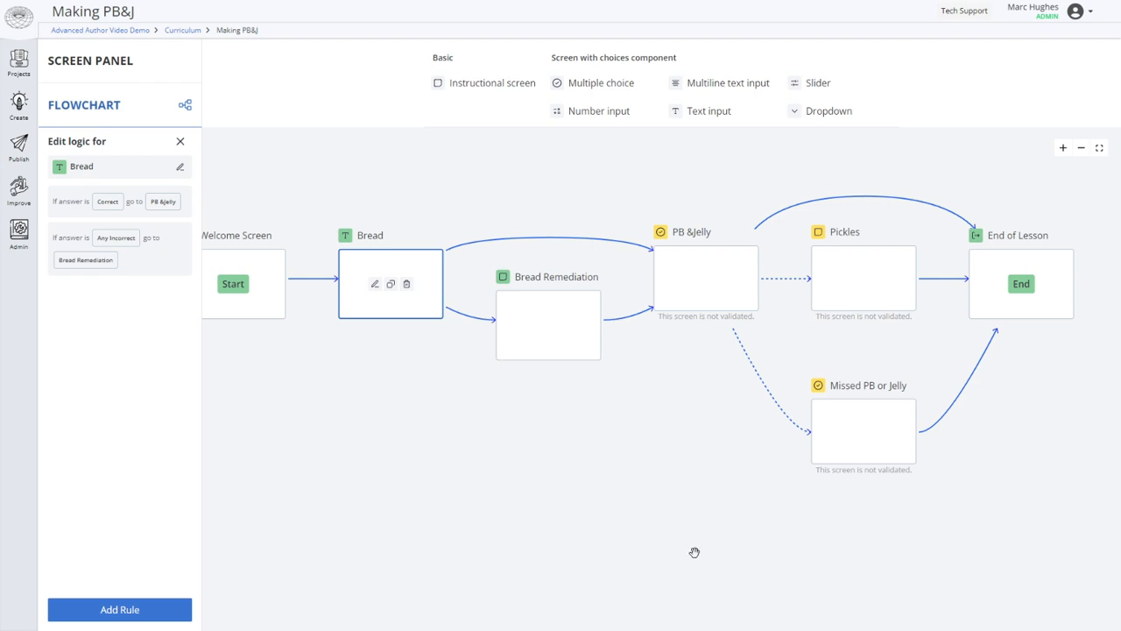
Set the PB &Jelly screen's rule leading to End of Lesson to apply when the answer is Correct.
{"action": "left_click_drag", "start_coordinate": [708, 465], "coordinate": [543, 465]}
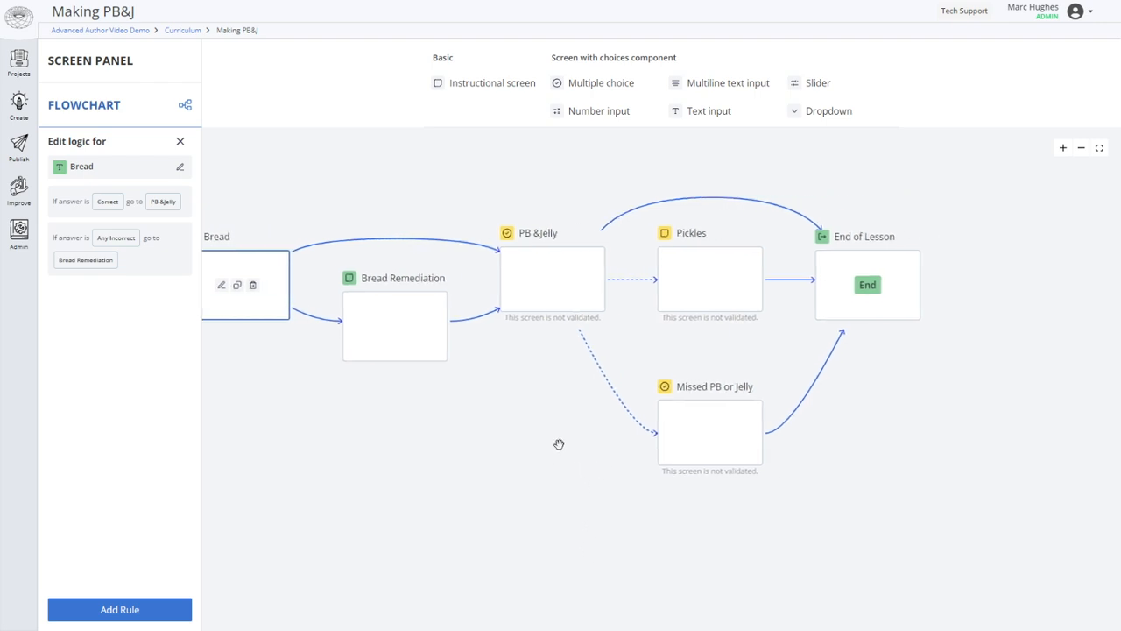
{"action": "left_click", "coordinate": [580, 282]}
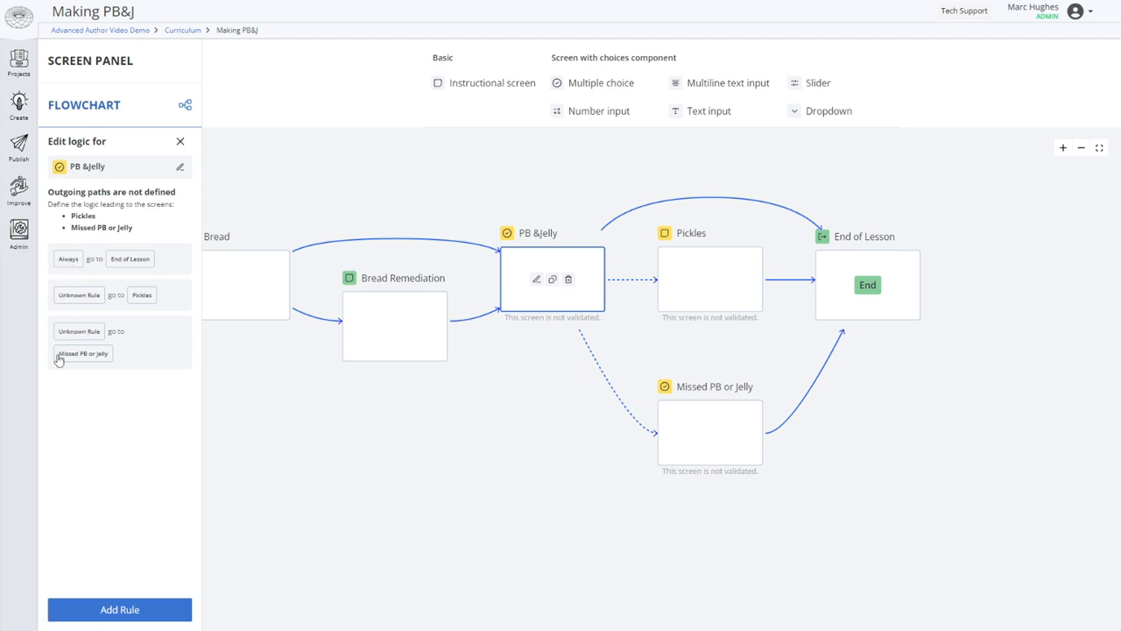
{"action": "left_click", "coordinate": [172, 262]}
{"action": "left_click", "coordinate": [105, 263]}
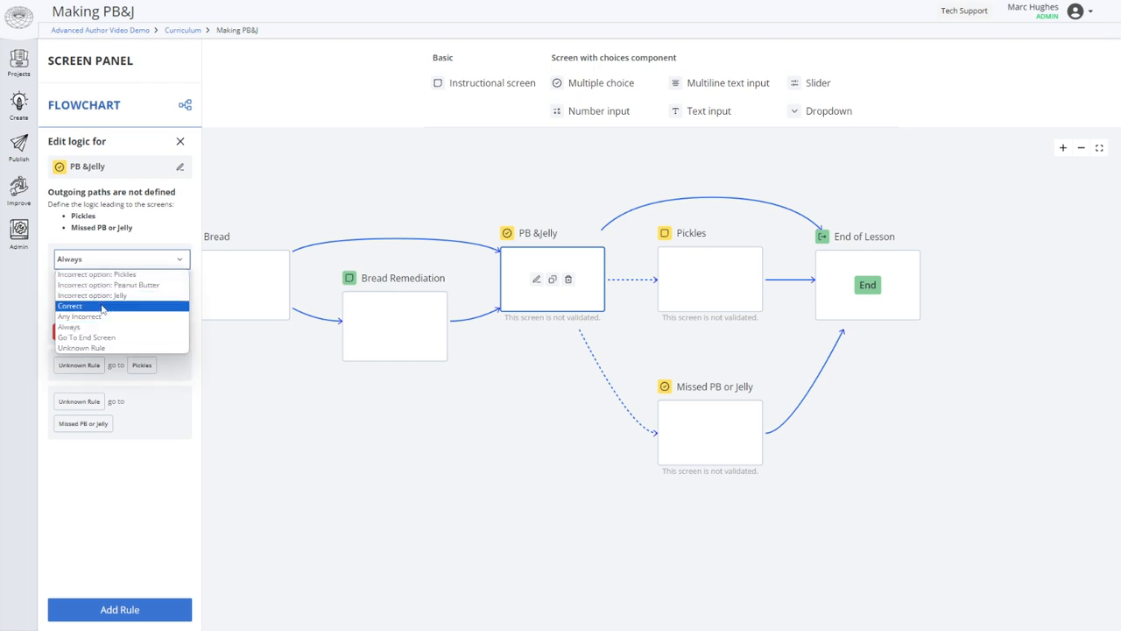
{"action": "left_click", "coordinate": [103, 306]}
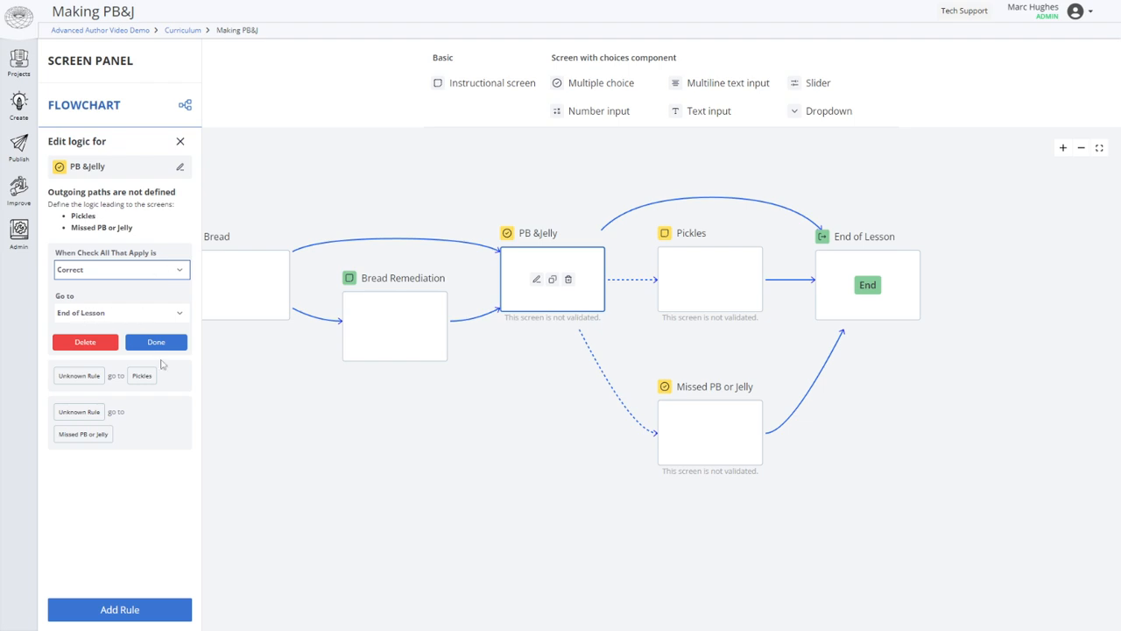
{"action": "left_click", "coordinate": [167, 345]}
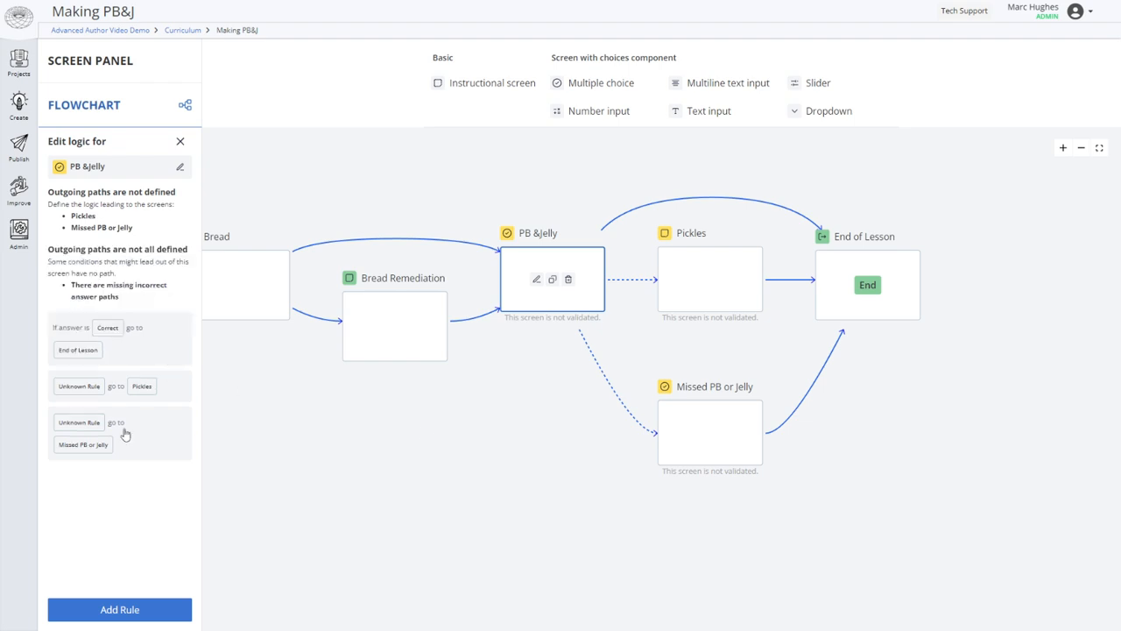
Set the PB &Jelly screen's unknown rule leading to Pickles to apply for Incorrect option: Pickles.
{"action": "left_click", "coordinate": [179, 395]}
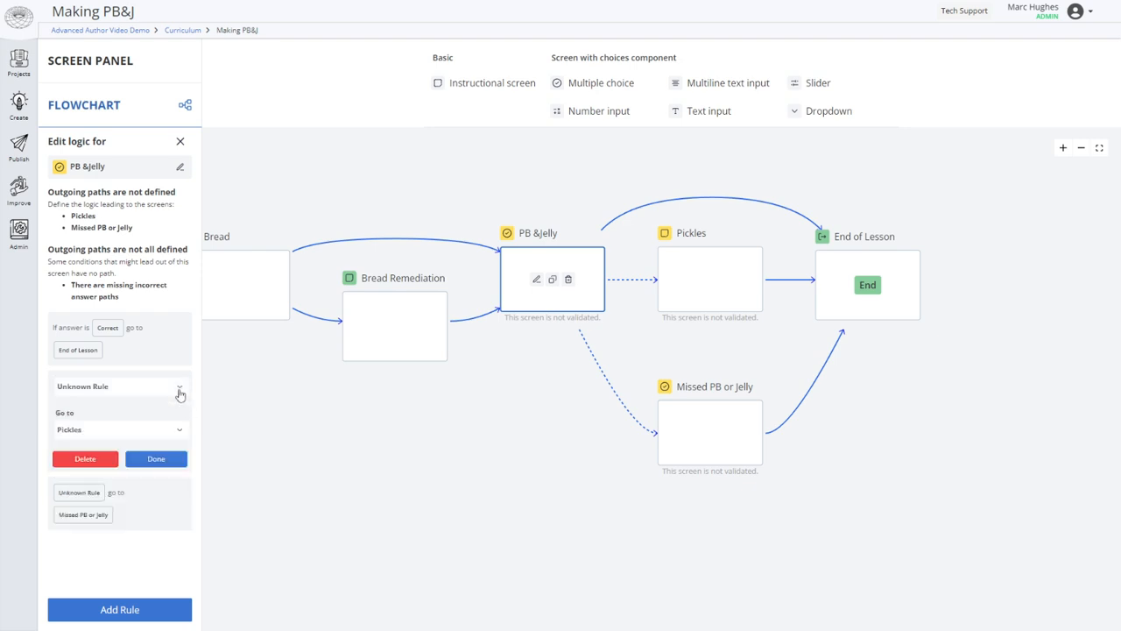
{"action": "left_click", "coordinate": [131, 392]}
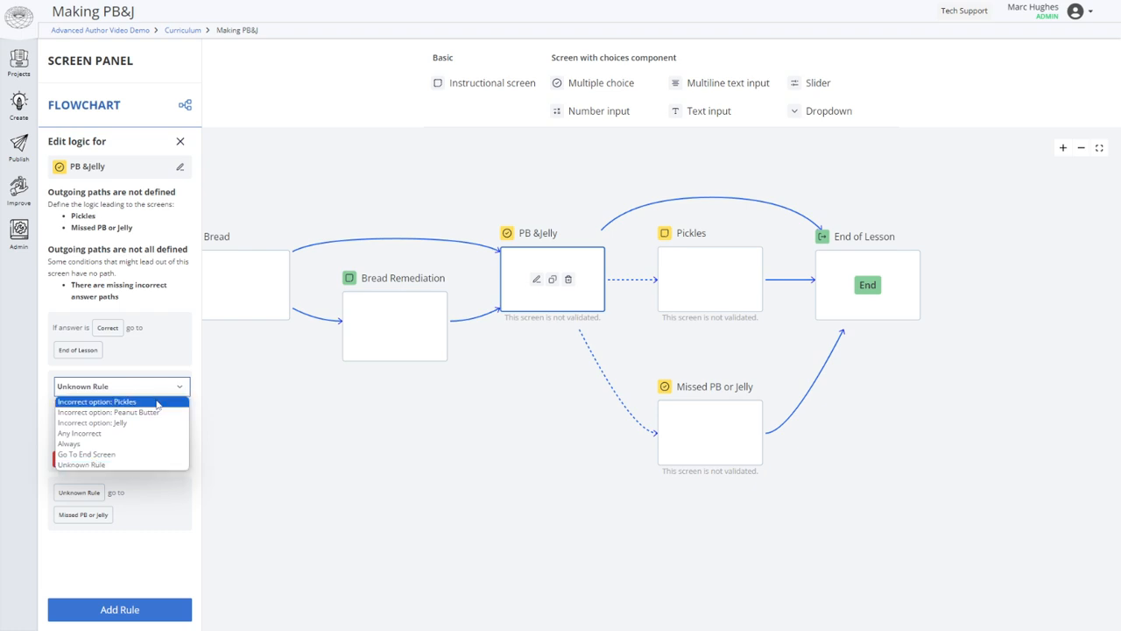
{"action": "left_click", "coordinate": [133, 402]}
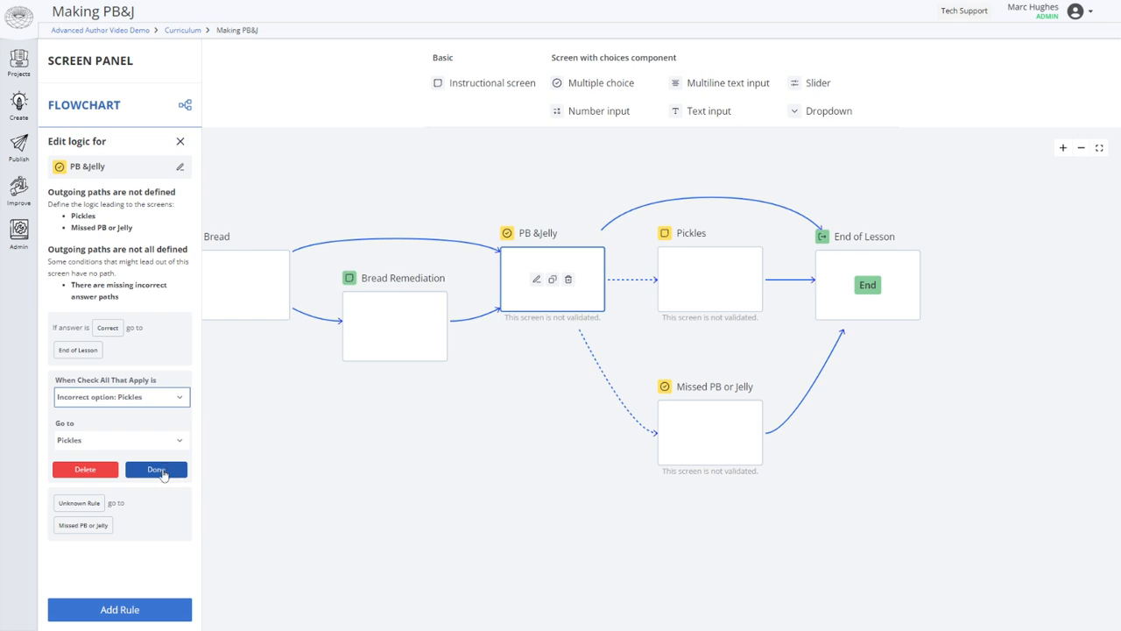
{"action": "left_click", "coordinate": [157, 470]}
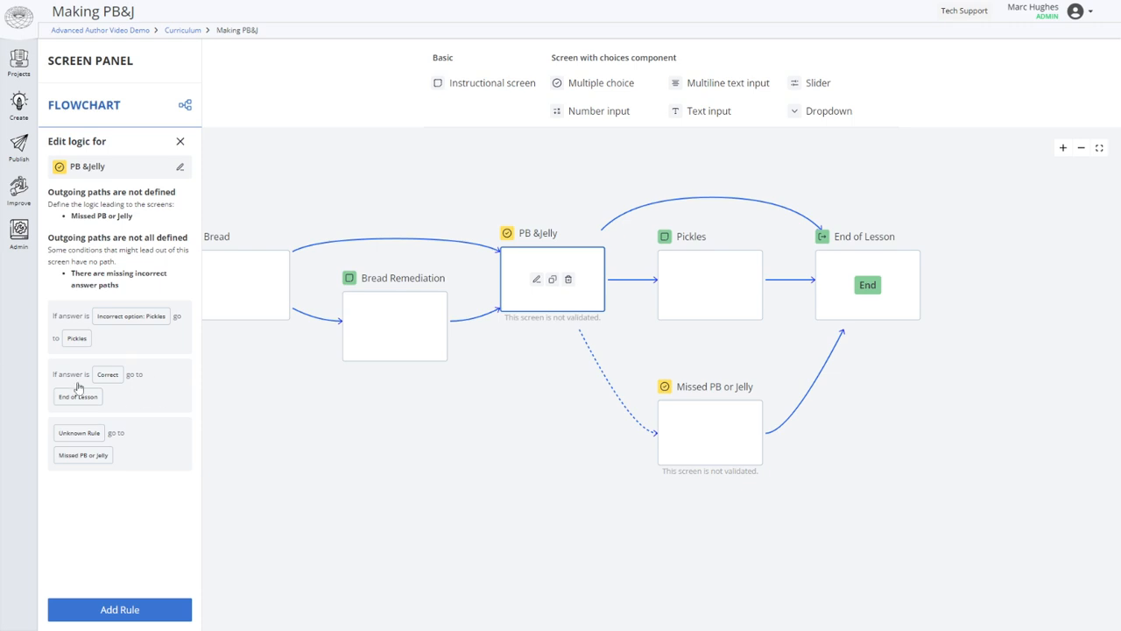
Set the PB &Jelly screen's remaining unknown rule to send Any Incorrect answer to Missed PB or Jelly.
{"action": "left_click", "coordinate": [157, 461]}
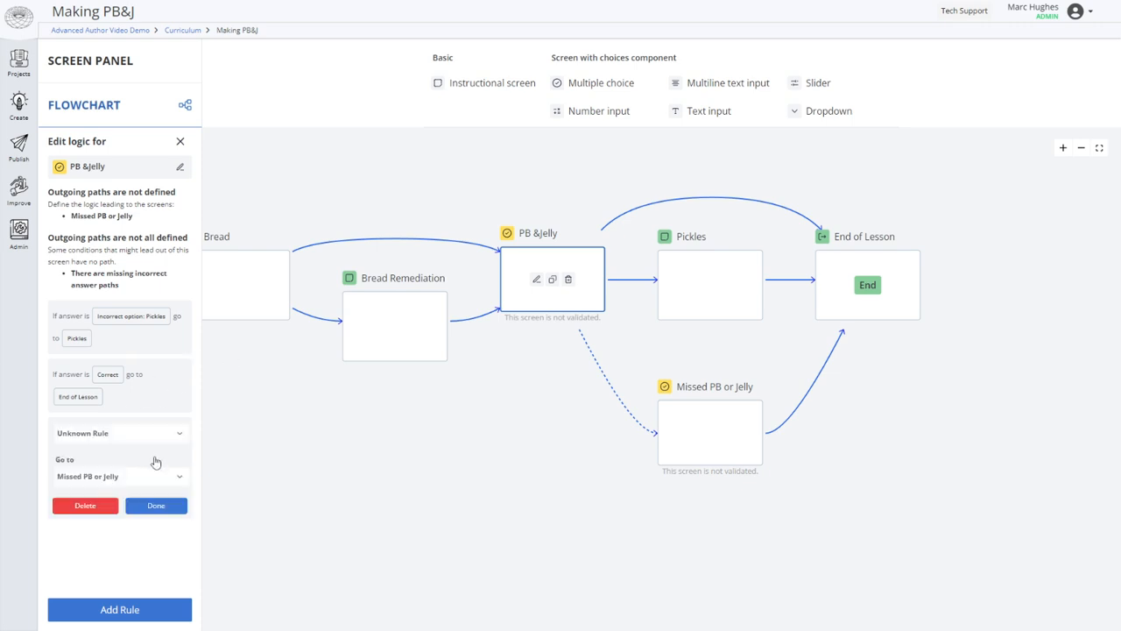
{"action": "left_click", "coordinate": [91, 436]}
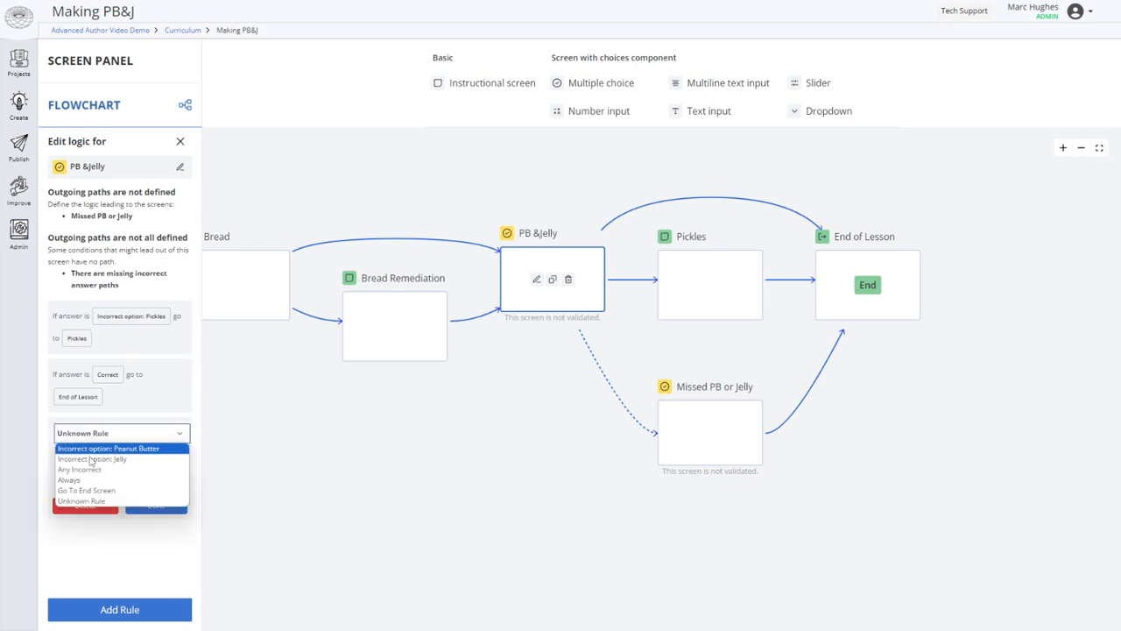
{"action": "left_click", "coordinate": [93, 470]}
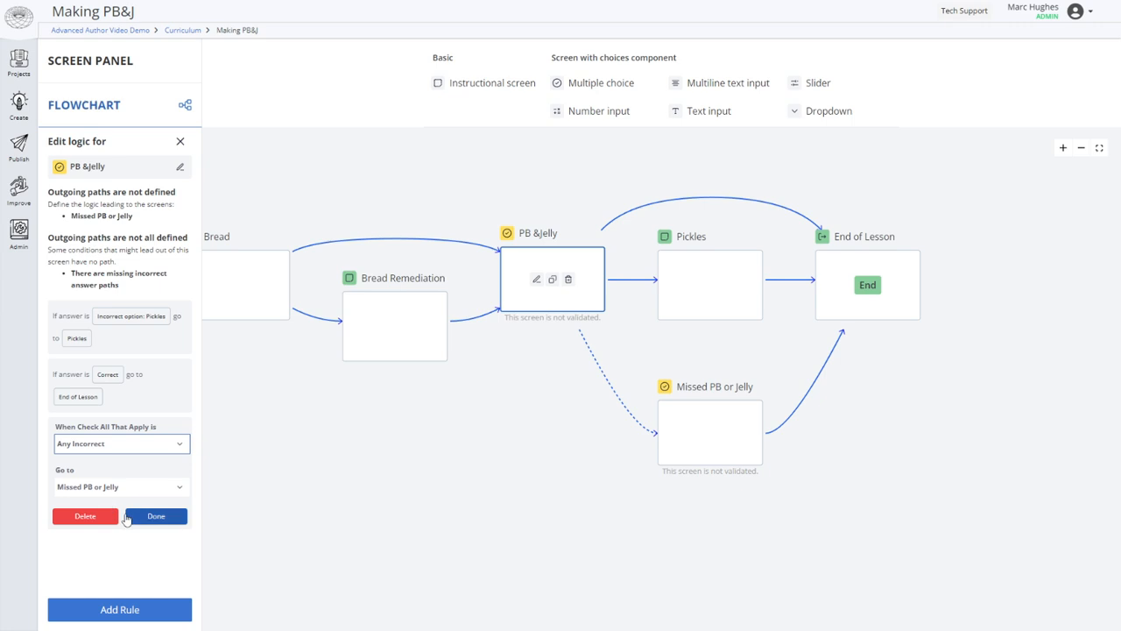
{"action": "left_click", "coordinate": [158, 524]}
Open the Welcome Screen for editing from the flowchart, preview the lesson from there and advance to the Bread question.
{"action": "mouse_move", "coordinate": [503, 465]}
{"action": "left_mouse_down"}
{"action": "mouse_move", "coordinate": [436, 481]}
{"action": "mouse_move", "coordinate": [663, 510]}
{"action": "mouse_move", "coordinate": [500, 474]}
{"action": "left_mouse_up"}
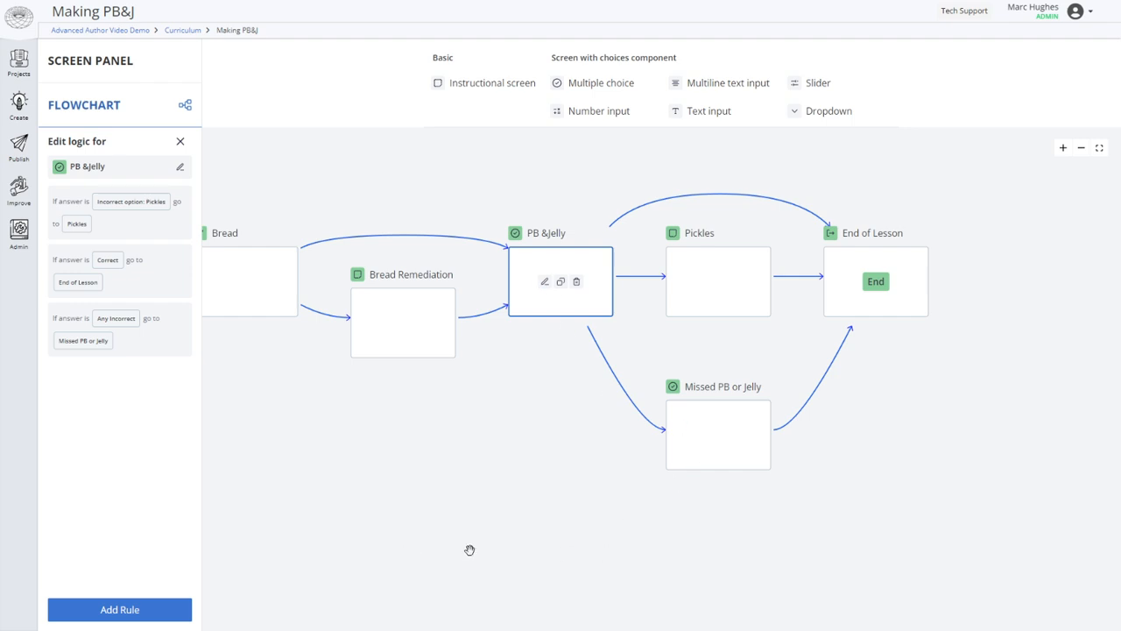
{"action": "left_click_drag", "start_coordinate": [473, 495], "coordinate": [646, 496]}
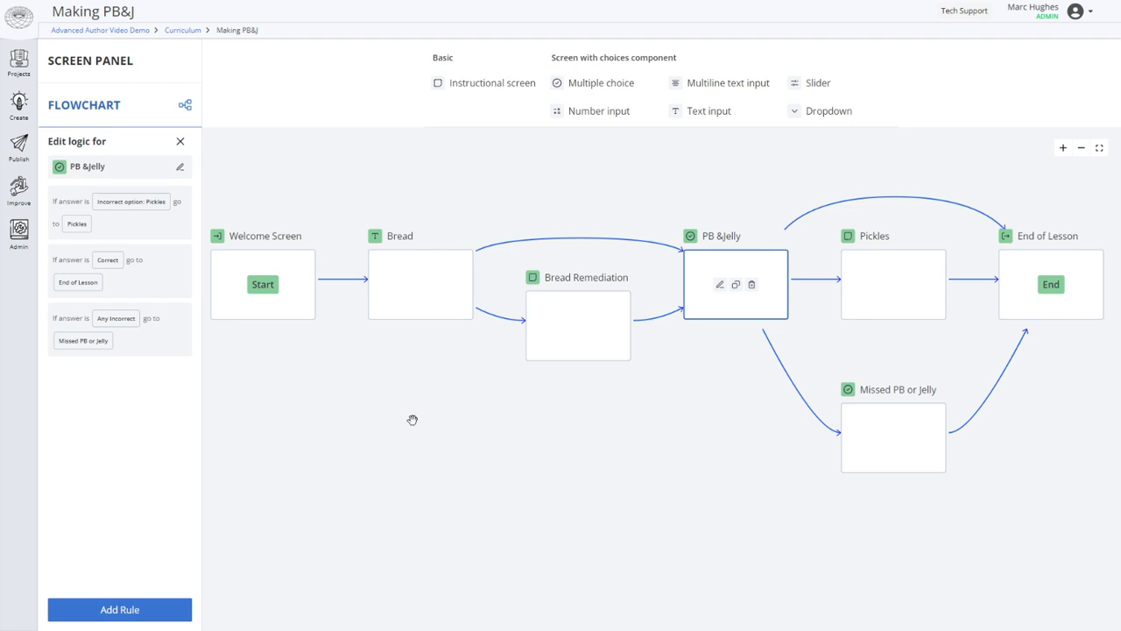
{"action": "left_click", "coordinate": [302, 313]}
{"action": "left_click", "coordinate": [280, 285]}
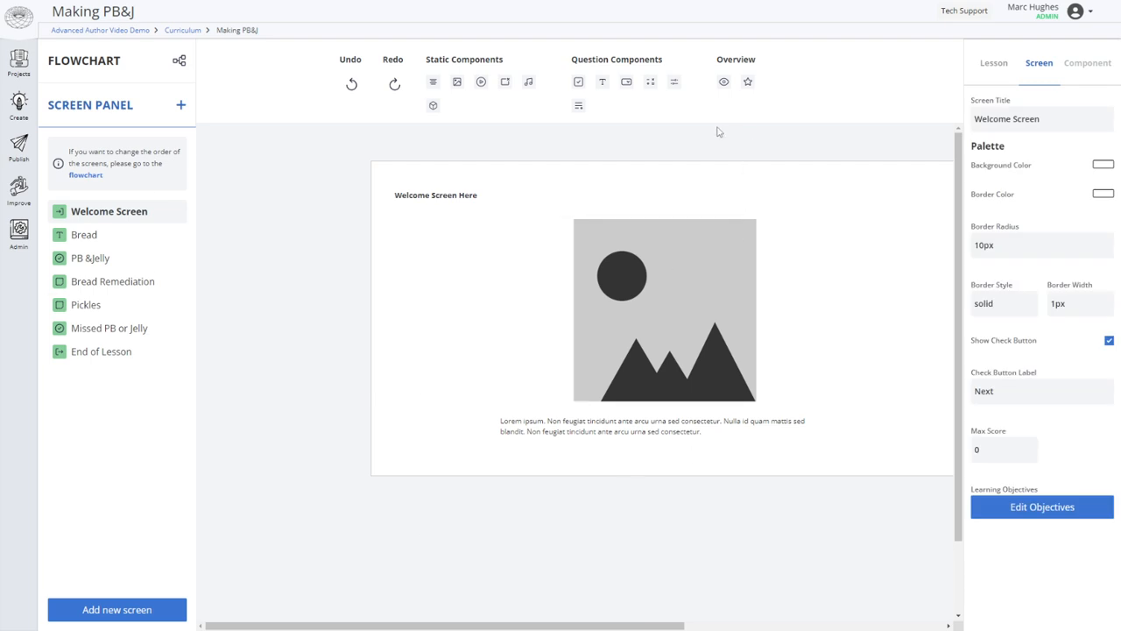
{"action": "left_click", "coordinate": [724, 83]}
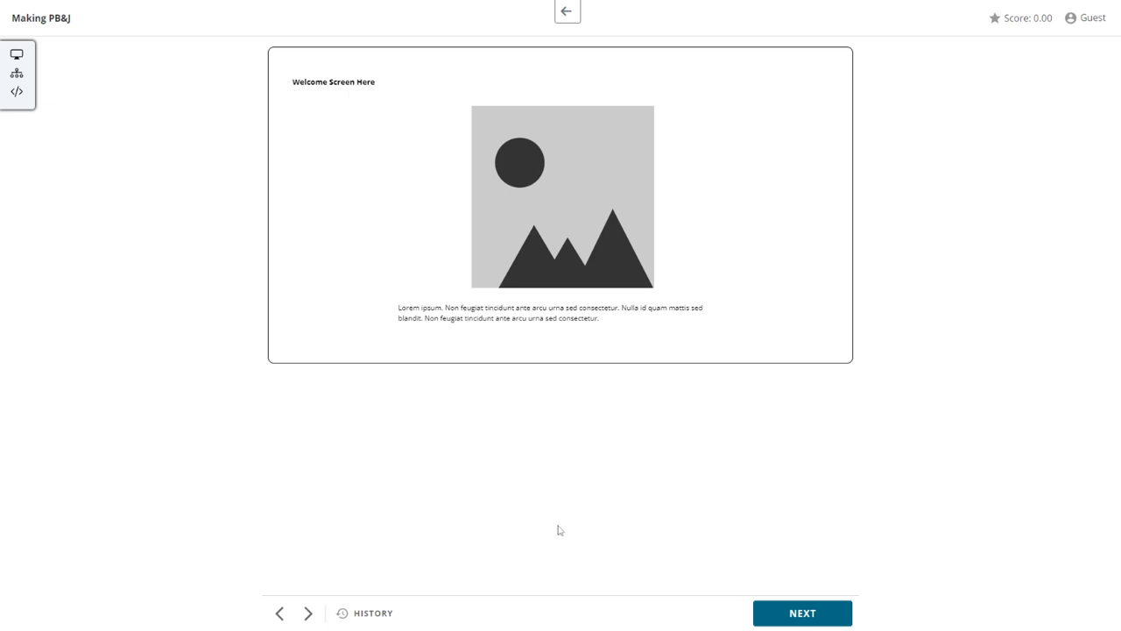
{"action": "left_click", "coordinate": [816, 619]}
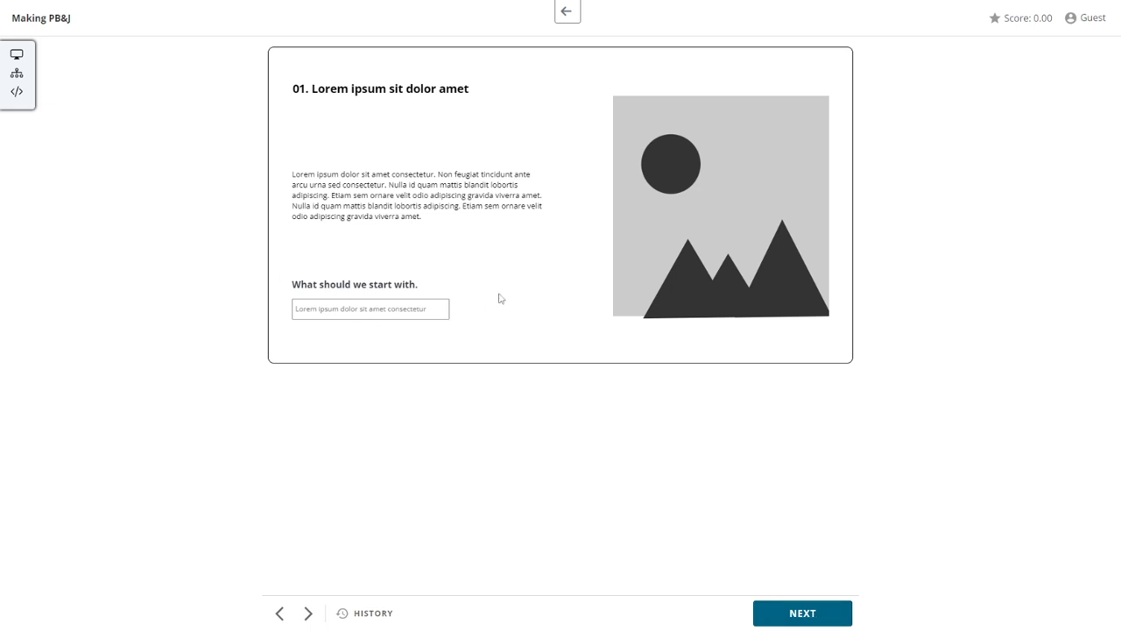
Test the Bread question's incorrect path by submitting "Pita" three times and continue to the Bread Remediation screen.
{"action": "left_click", "coordinate": [385, 308]}
{"action": "type", "text": "Pita"}
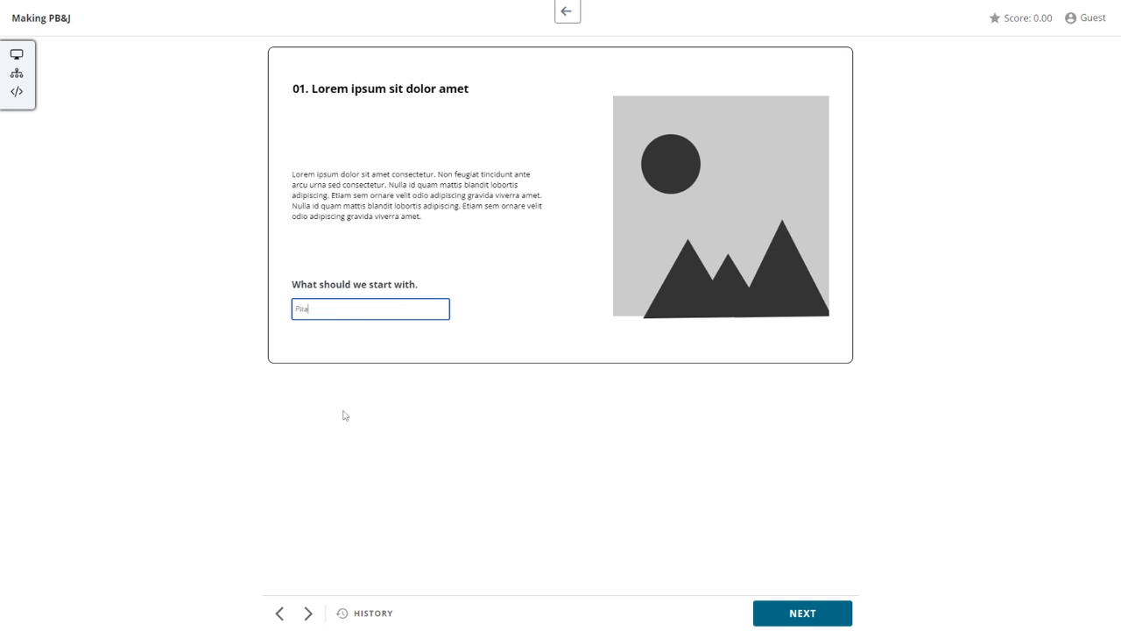
{"action": "left_click", "coordinate": [789, 619]}
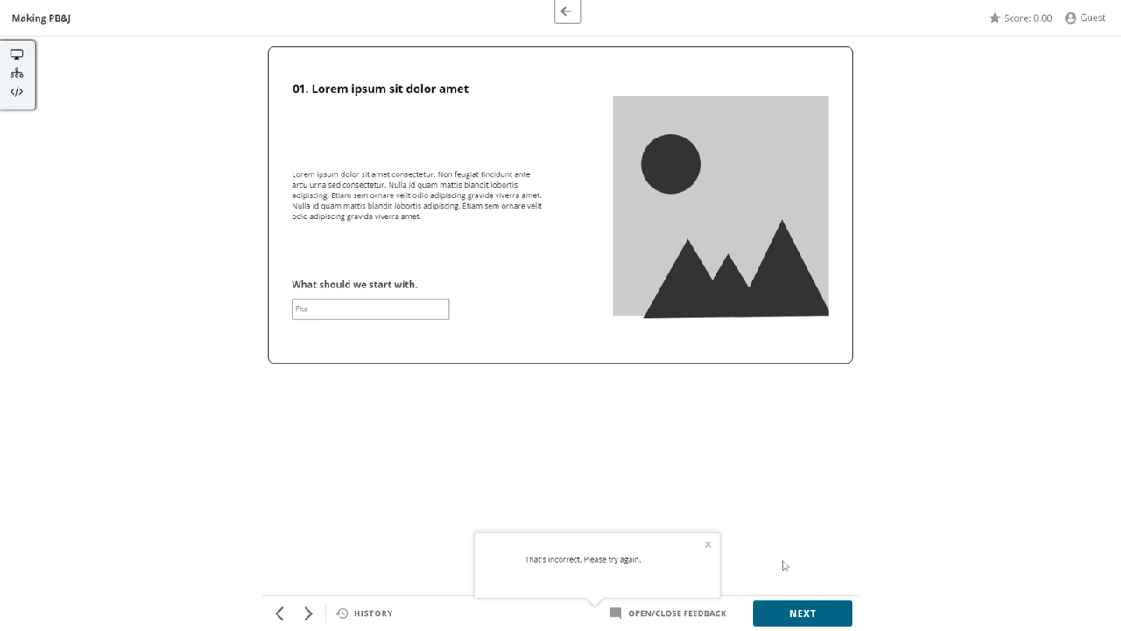
{"action": "left_click", "coordinate": [709, 545]}
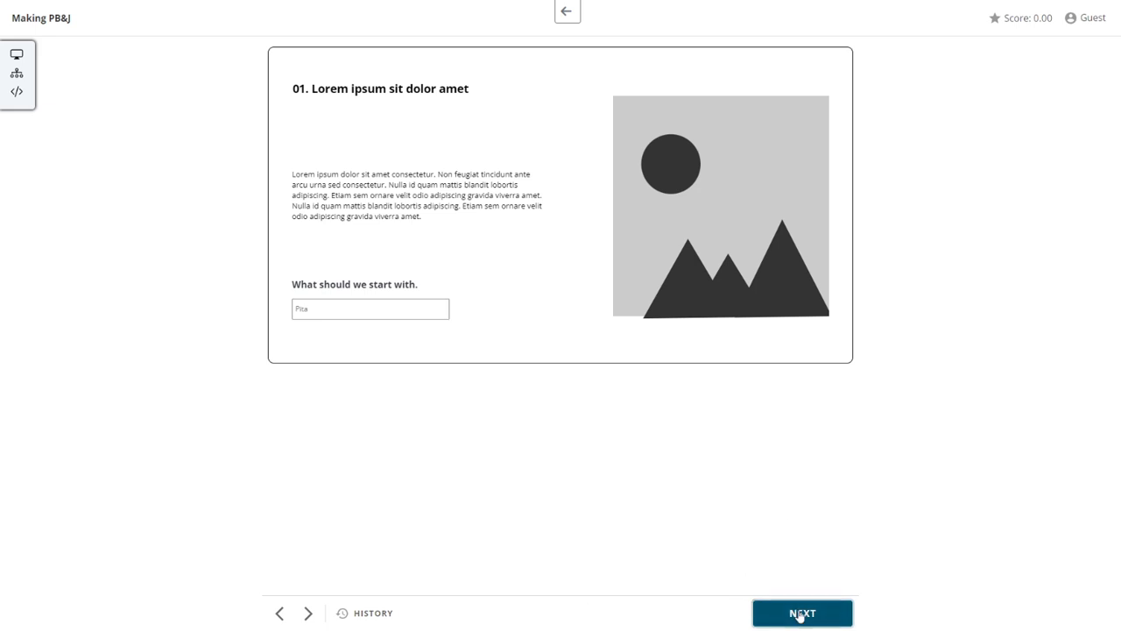
{"action": "left_click", "coordinate": [796, 615]}
{"action": "left_click", "coordinate": [710, 545]}
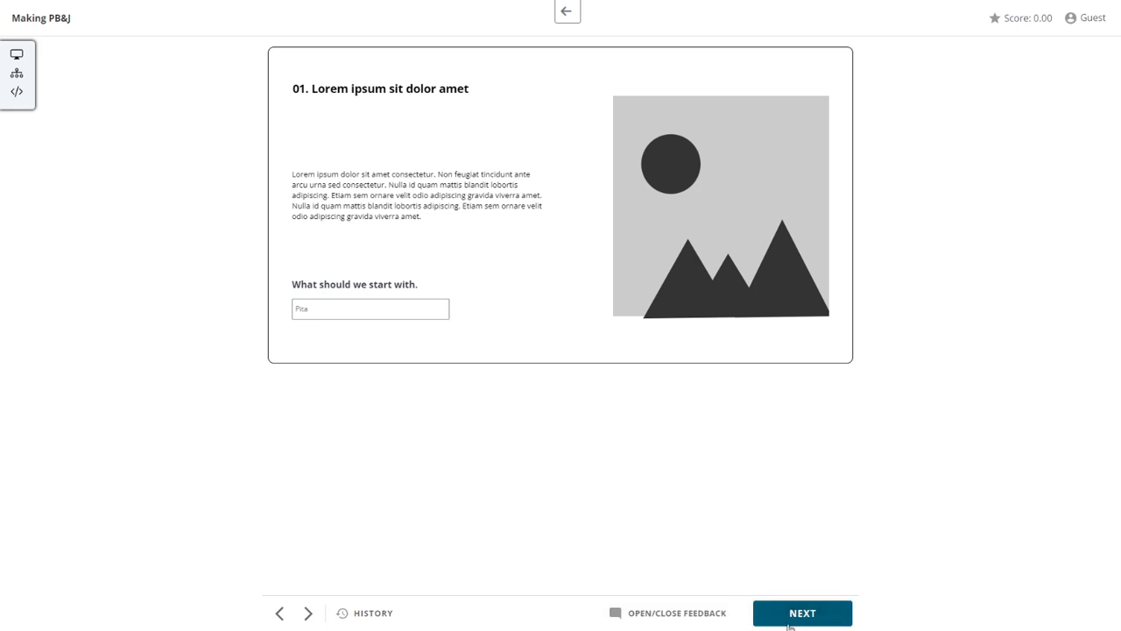
{"action": "left_click", "coordinate": [786, 615]}
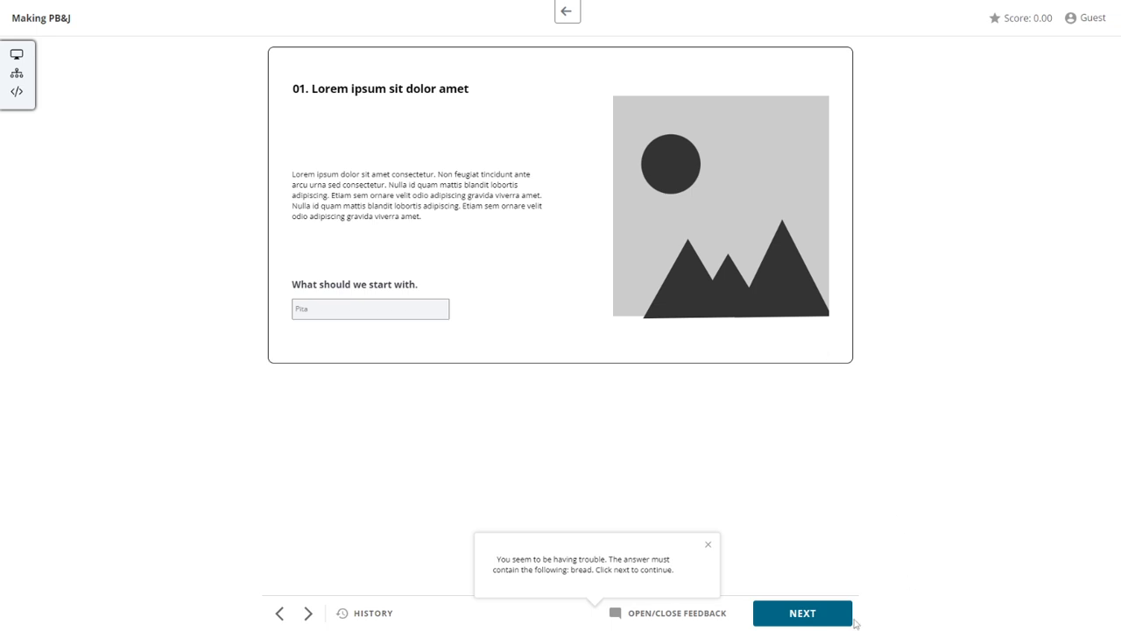
{"action": "left_click", "coordinate": [820, 620]}
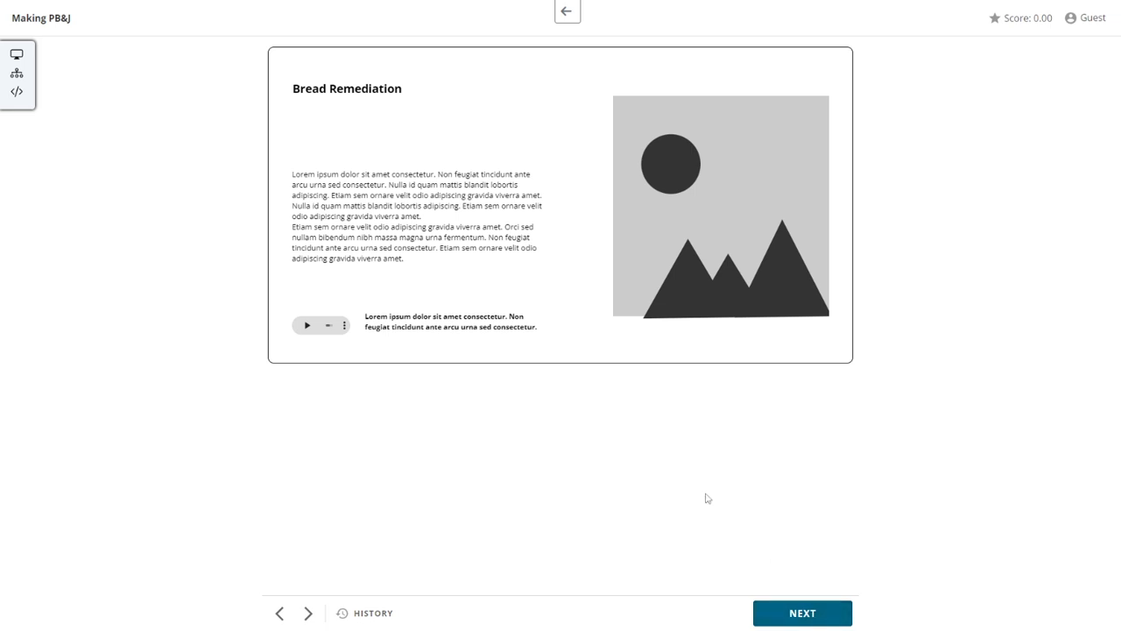
Advance the preview to the PB &Jelly question and submit it with no option selected.
{"action": "left_click", "coordinate": [771, 620]}
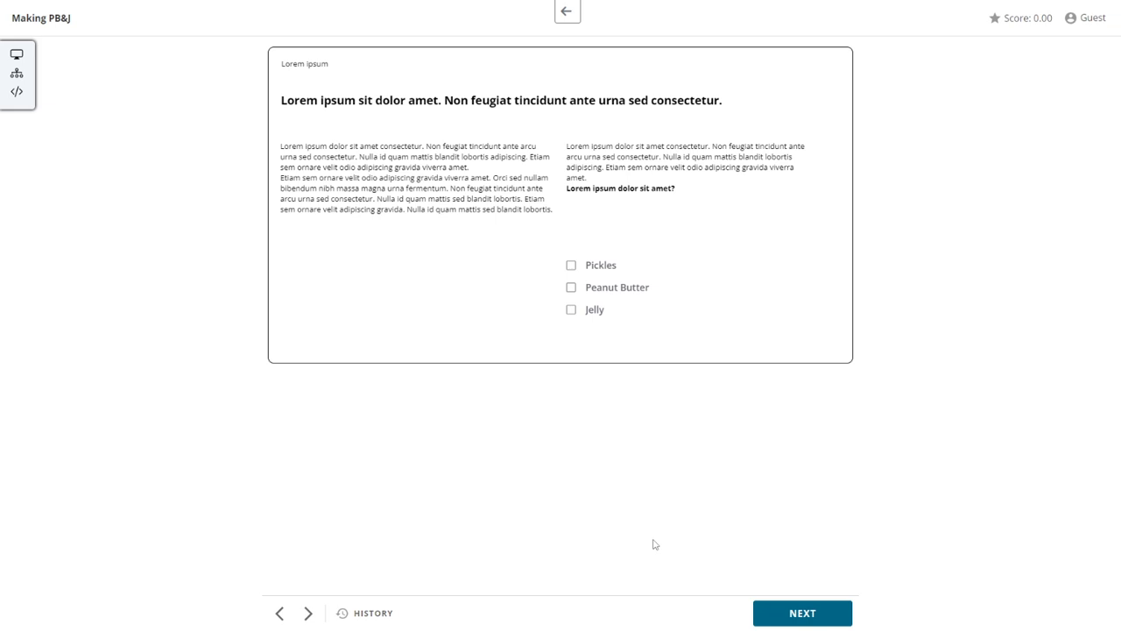
{"action": "left_click", "coordinate": [572, 267]}
{"action": "left_click", "coordinate": [572, 266]}
{"action": "left_click", "coordinate": [796, 615]}
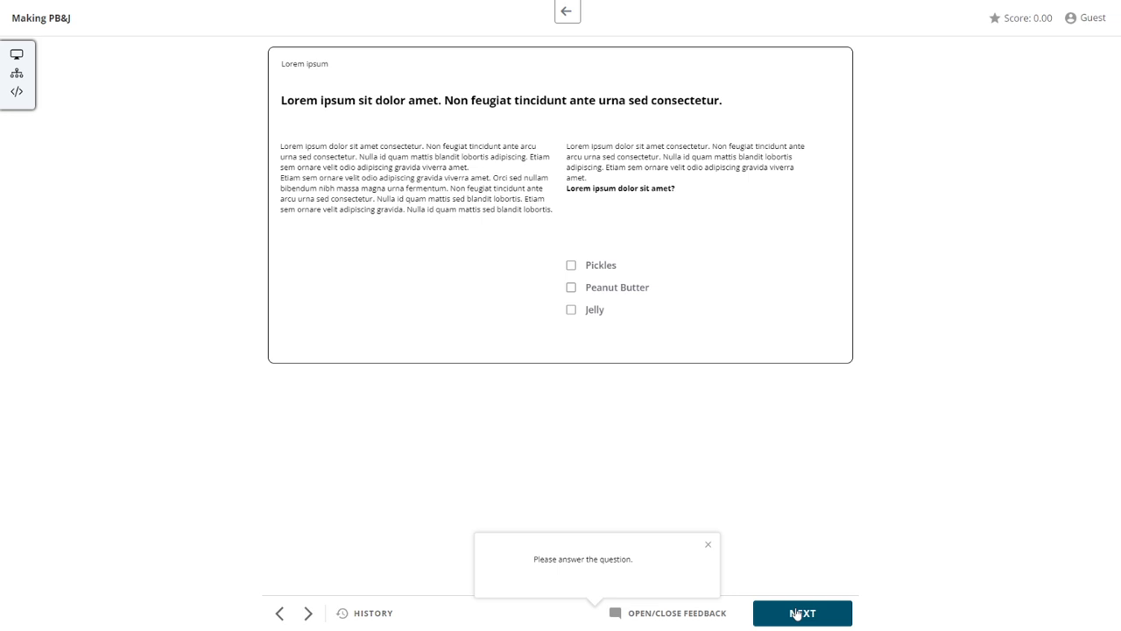
Answer the PB &Jelly question with only Pickles and continue through the Pickles screen to the end of the lesson.
{"action": "left_click", "coordinate": [708, 545]}
{"action": "left_click", "coordinate": [570, 265]}
{"action": "left_click", "coordinate": [811, 619]}
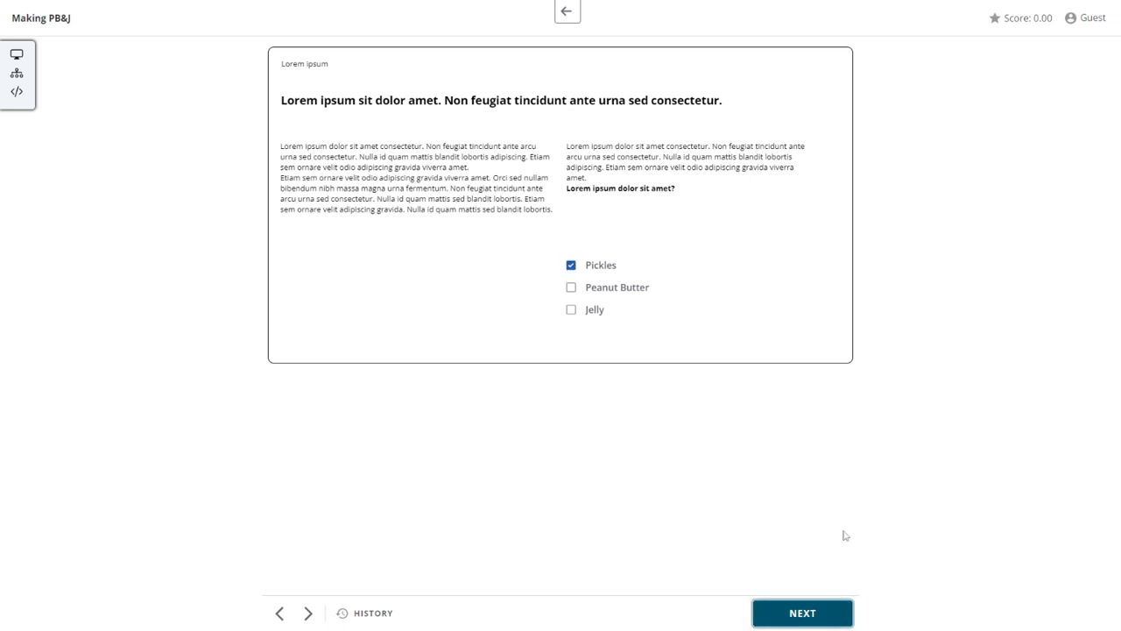
{"action": "left_click", "coordinate": [801, 620]}
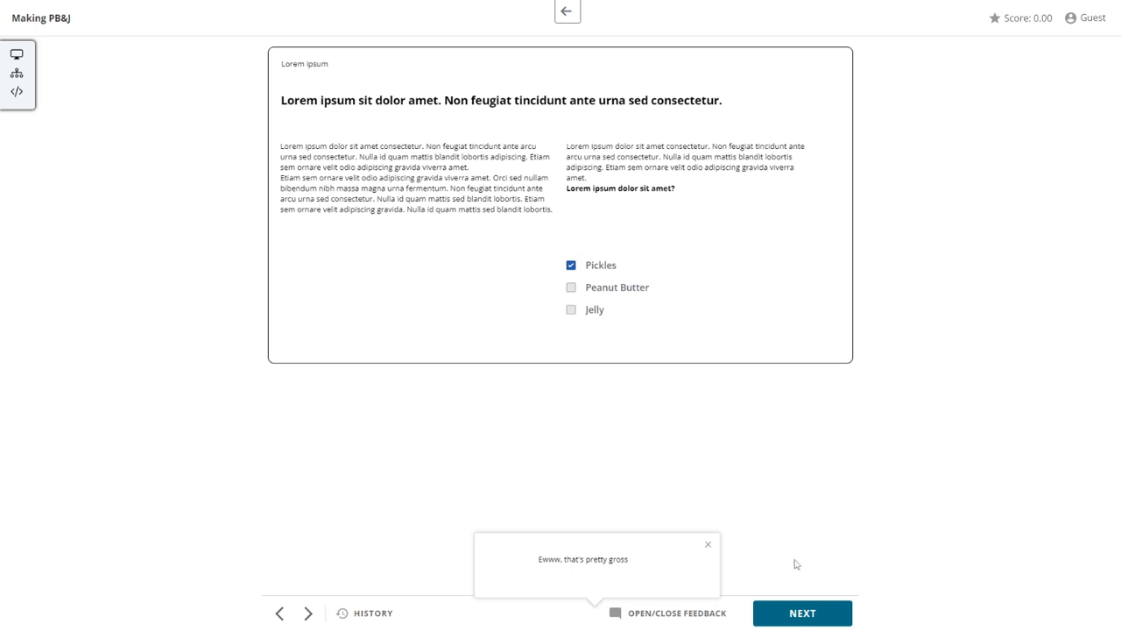
{"action": "left_click", "coordinate": [804, 610]}
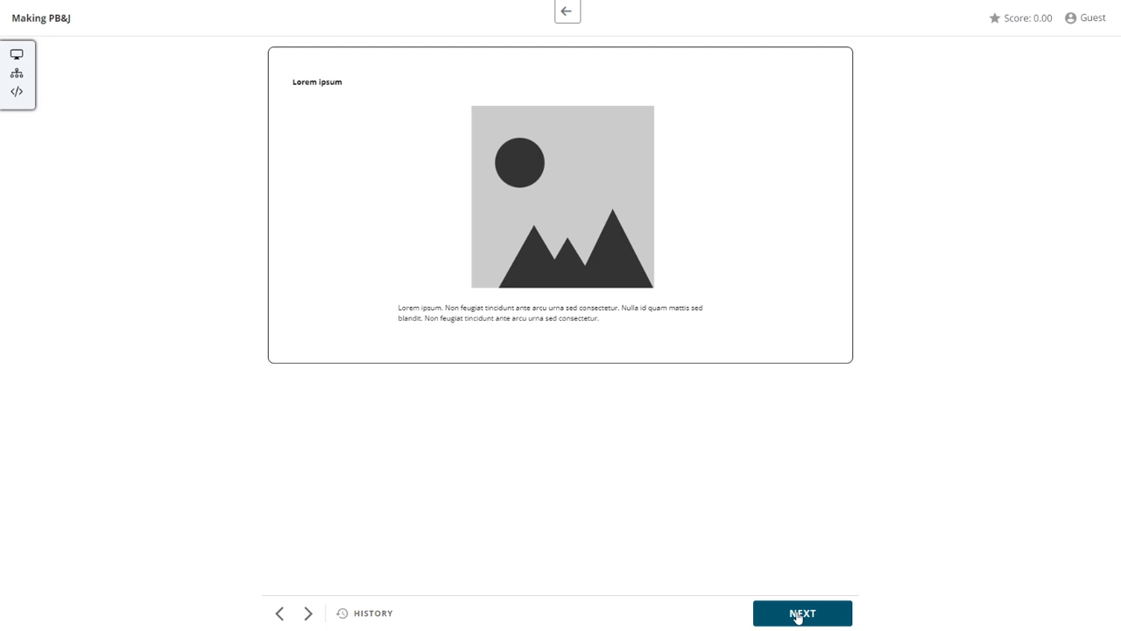
{"action": "left_click", "coordinate": [798, 617]}
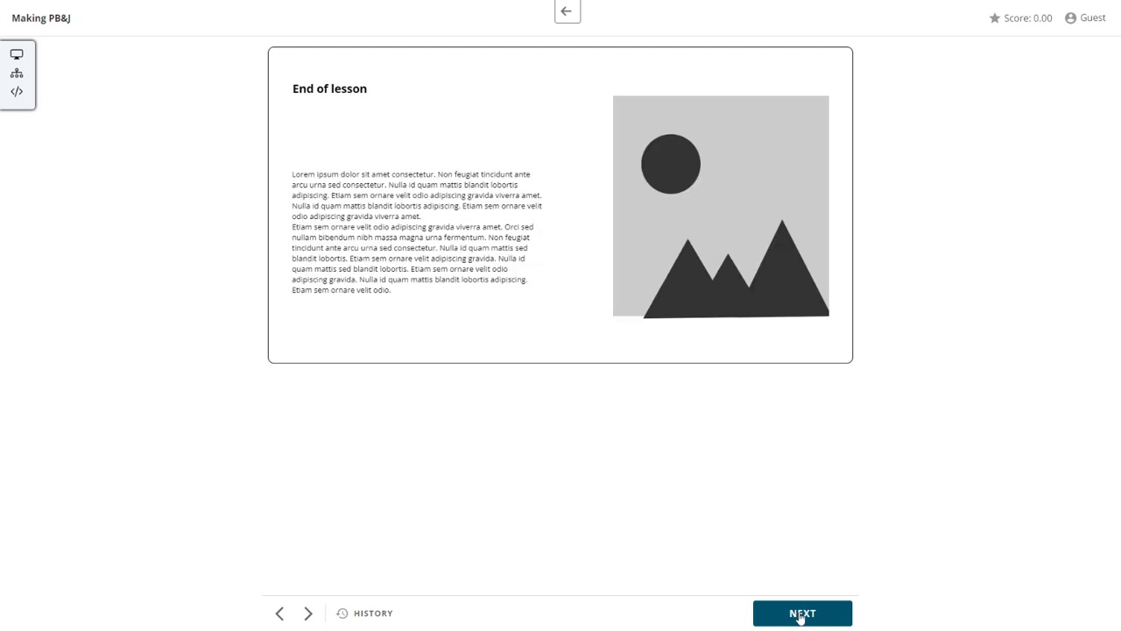